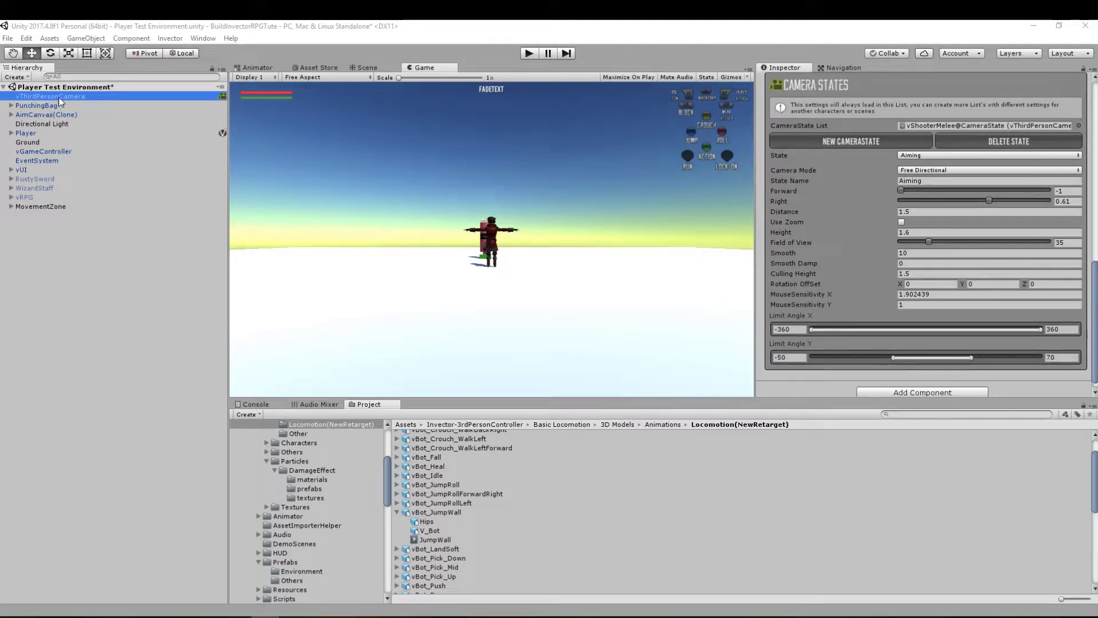
Review the vThirdPersonCamera components, locate its CameraState List asset in the project, and show the available camera states
{"action": "scroll", "coordinate": [881, 232], "scroll_direction": "up", "scroll_amount": 10}
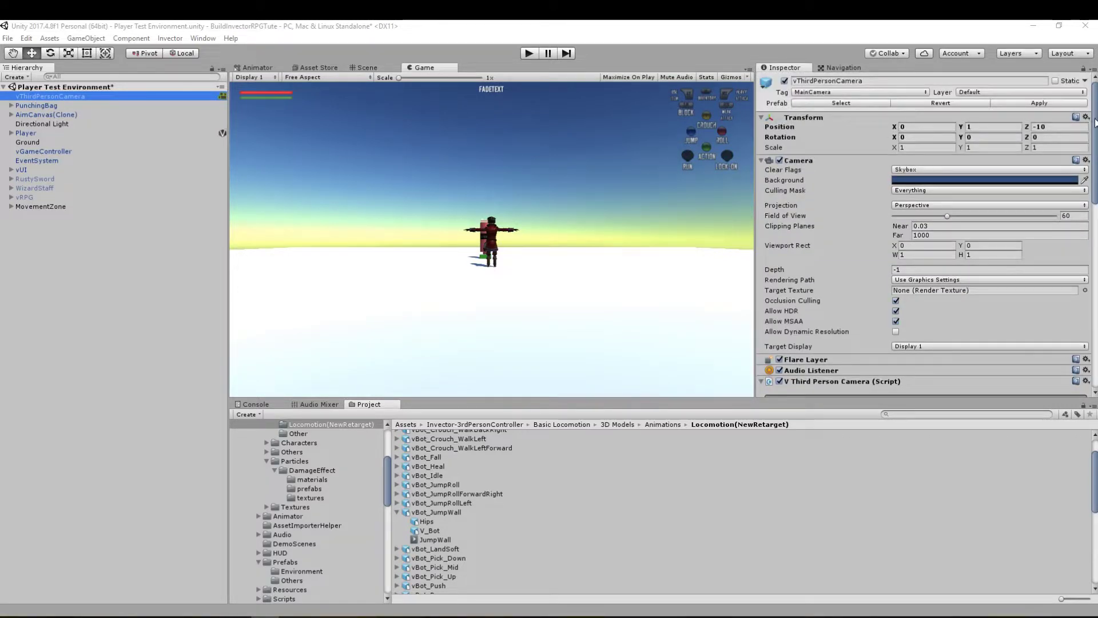
{"action": "scroll", "coordinate": [867, 112], "scroll_direction": "down", "scroll_amount": 4}
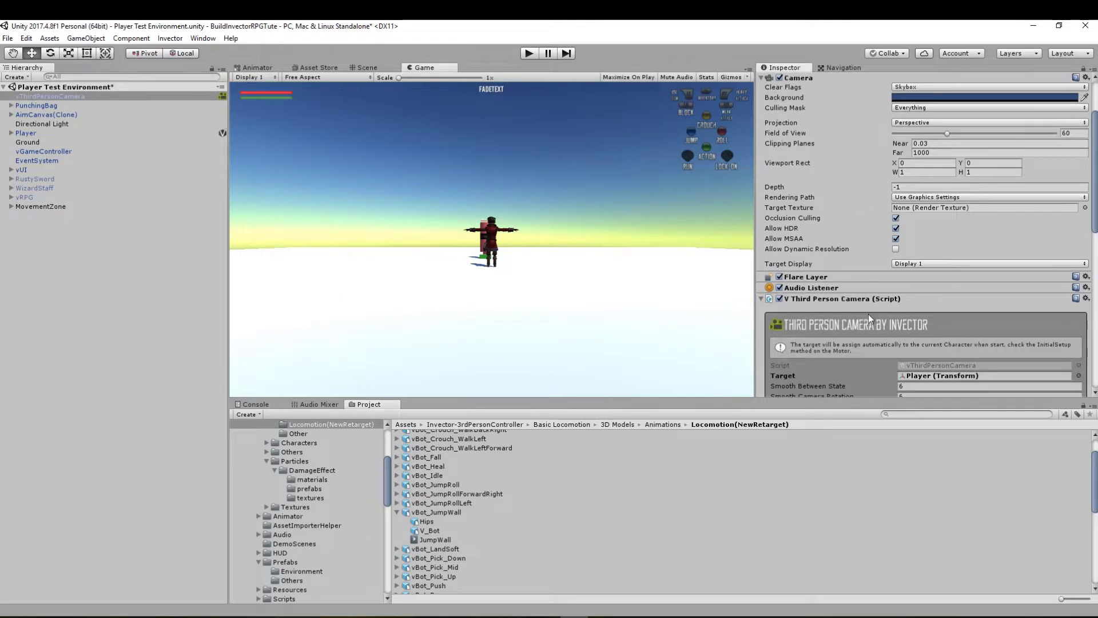
{"action": "scroll", "coordinate": [861, 283], "scroll_direction": "down", "scroll_amount": 15}
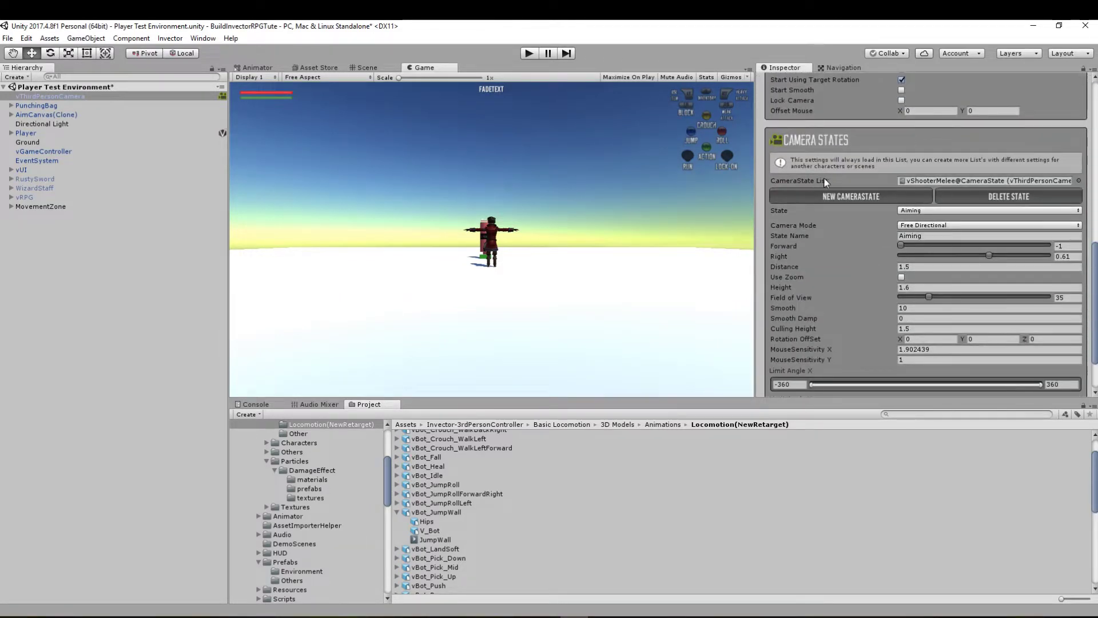
{"action": "left_click", "coordinate": [940, 180]}
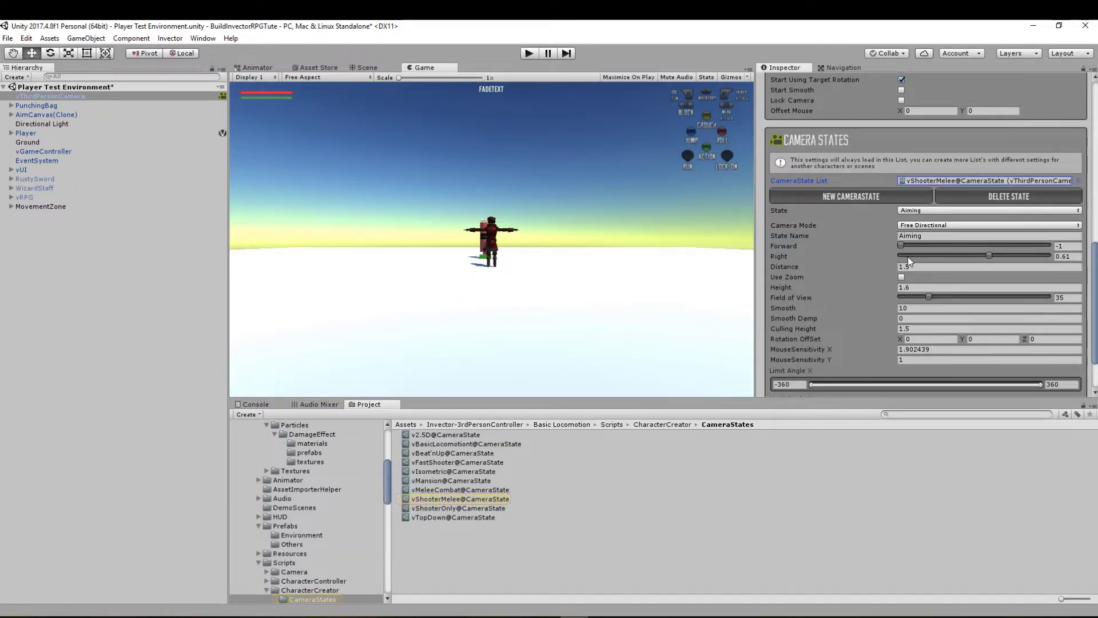
{"action": "left_click", "coordinate": [945, 211]}
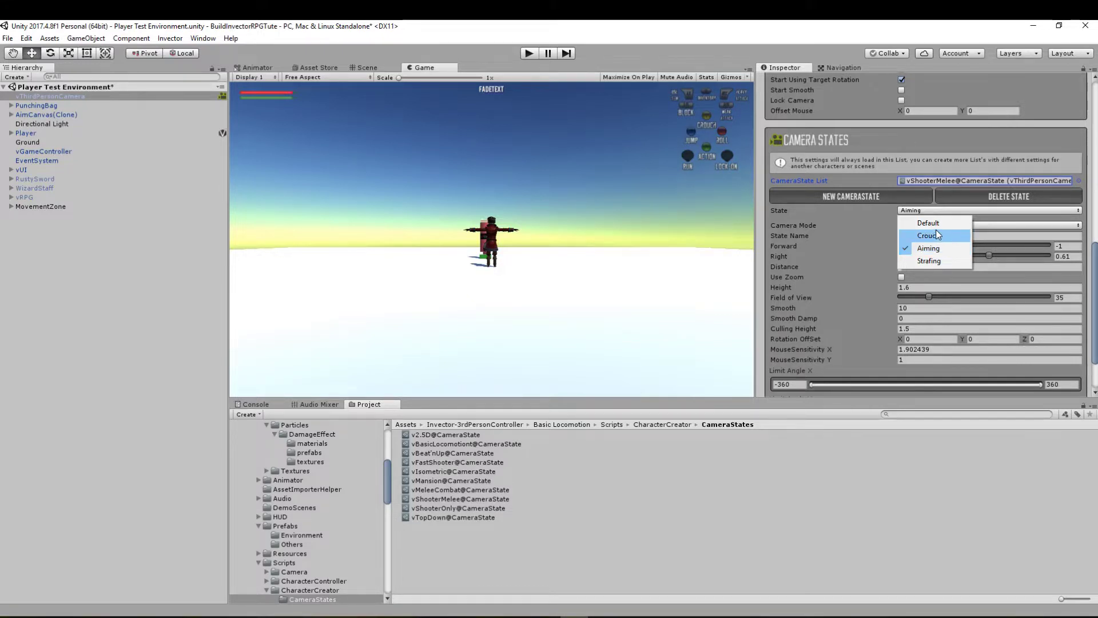
Run the scene and move the player around to check the Default camera state
{"action": "left_click", "coordinate": [530, 53]}
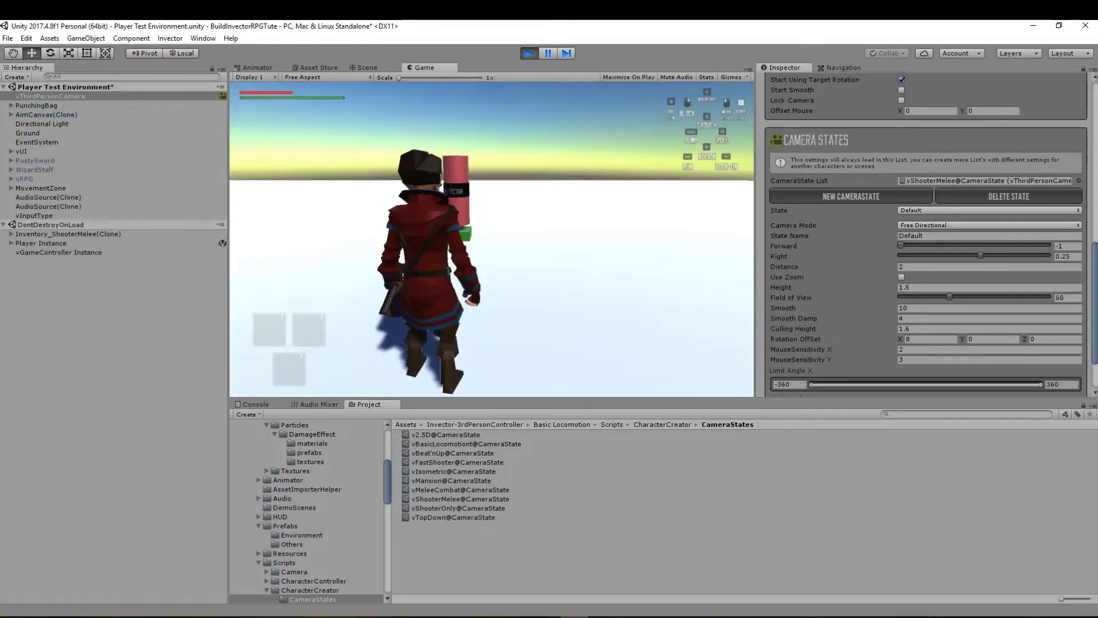
{"action": "key", "text": "a"}
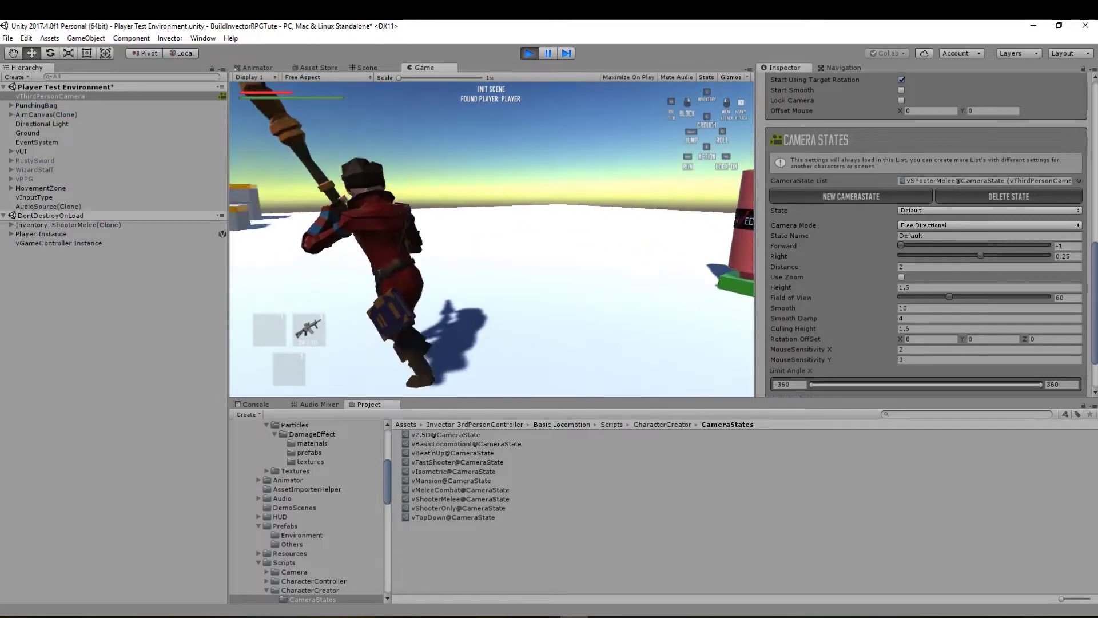
{"action": "key", "text": "w"}
{"action": "key", "text": "w"}
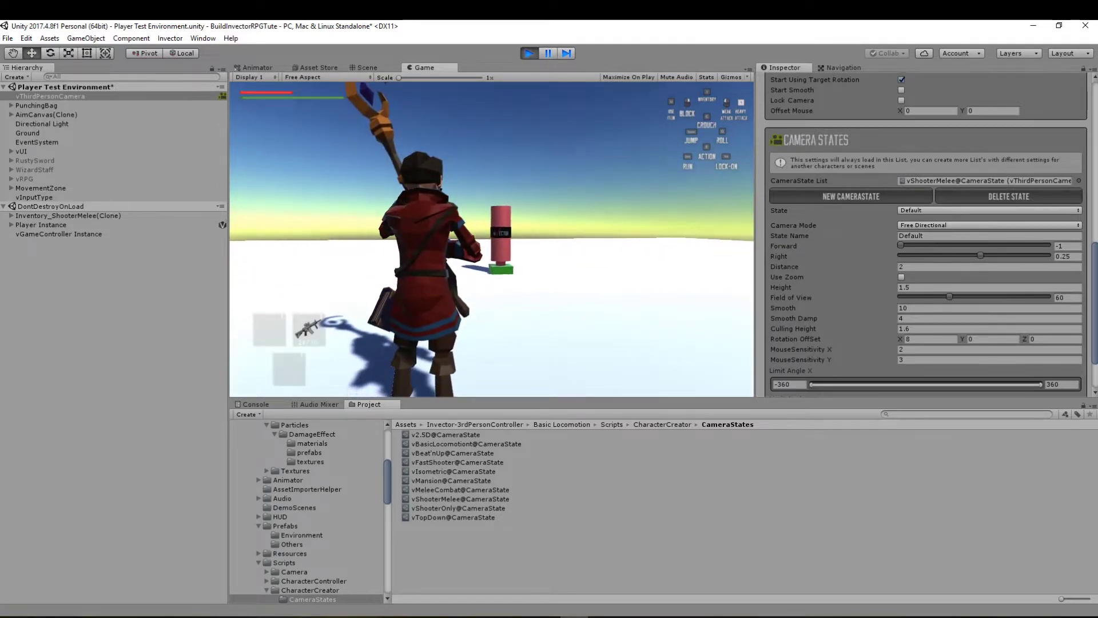
Maximize the running Game view and restore it to its docked size
{"action": "right_click", "coordinate": [430, 68]}
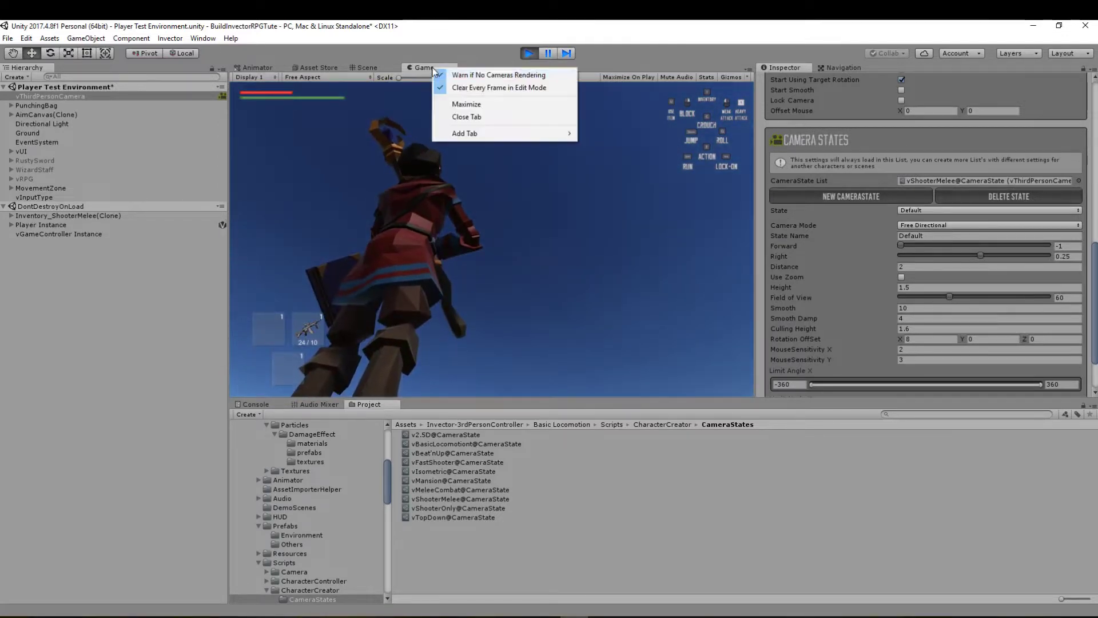
{"action": "left_click", "coordinate": [489, 105]}
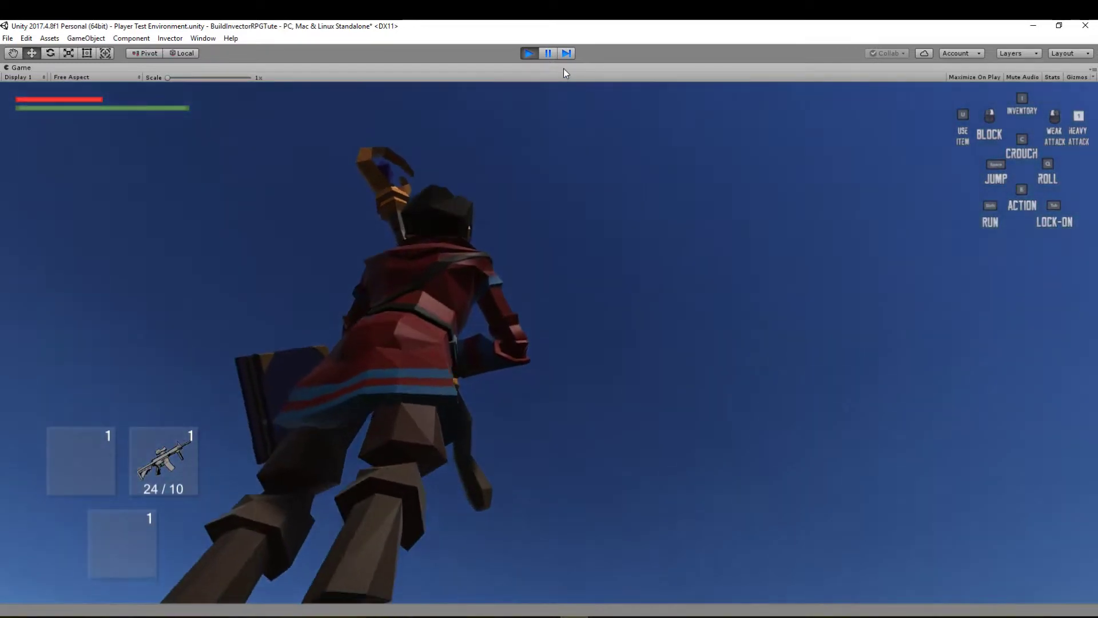
{"action": "right_click", "coordinate": [564, 68]}
{"action": "left_click", "coordinate": [581, 104]}
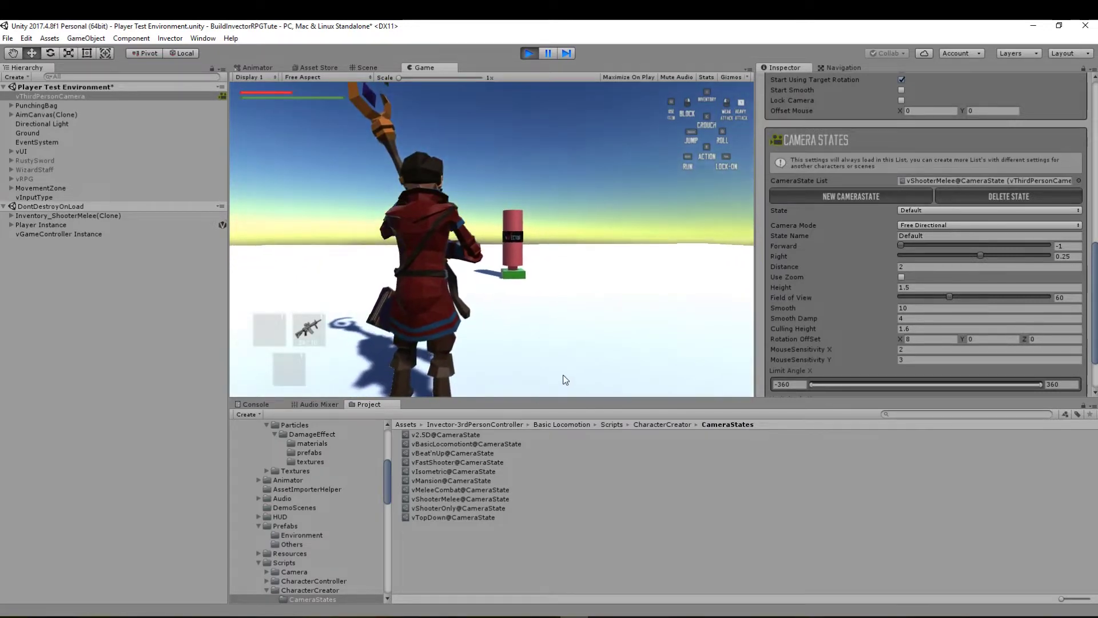
Move the player around the punching bag and between the blocks to examine how the Default camera follows
{"action": "key", "text": "s"}
{"action": "key", "text": "w"}
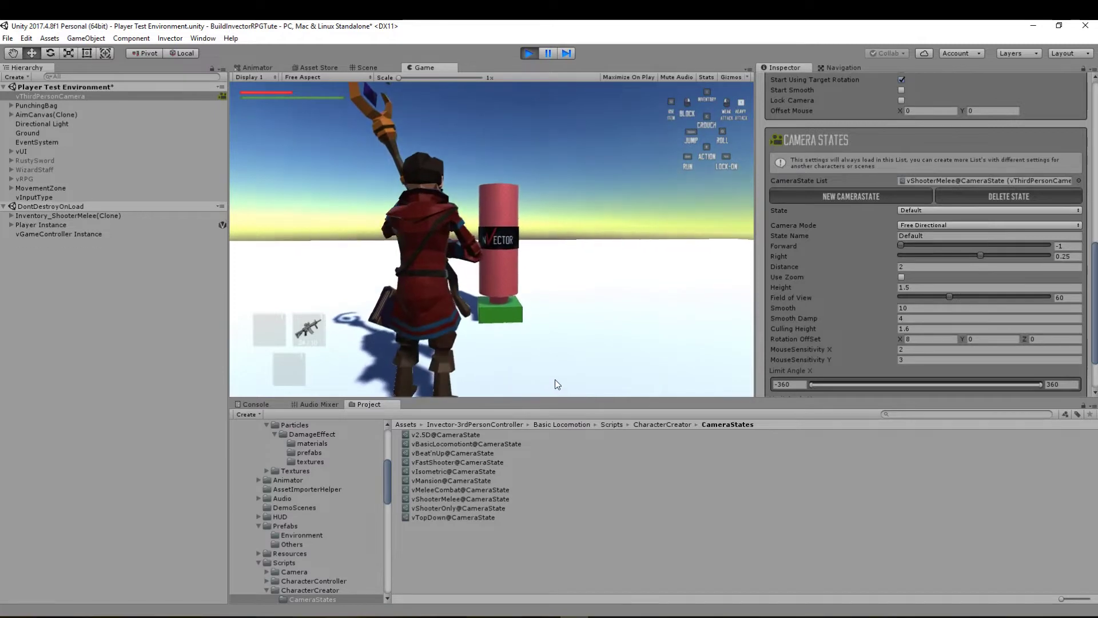
{"action": "key", "text": "s"}
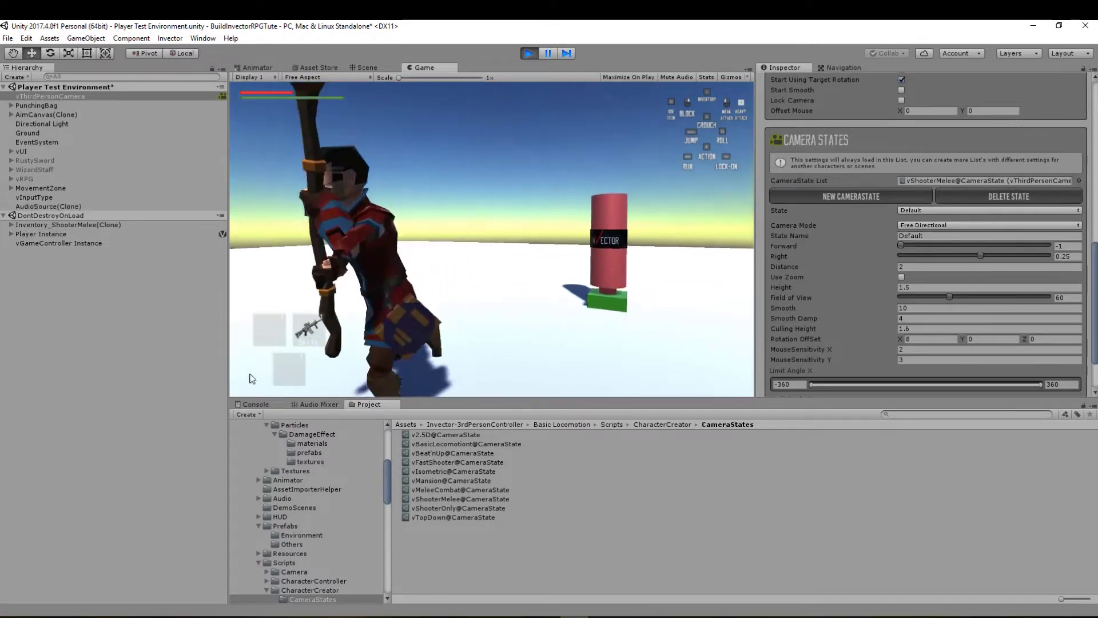
{"action": "key", "text": "w"}
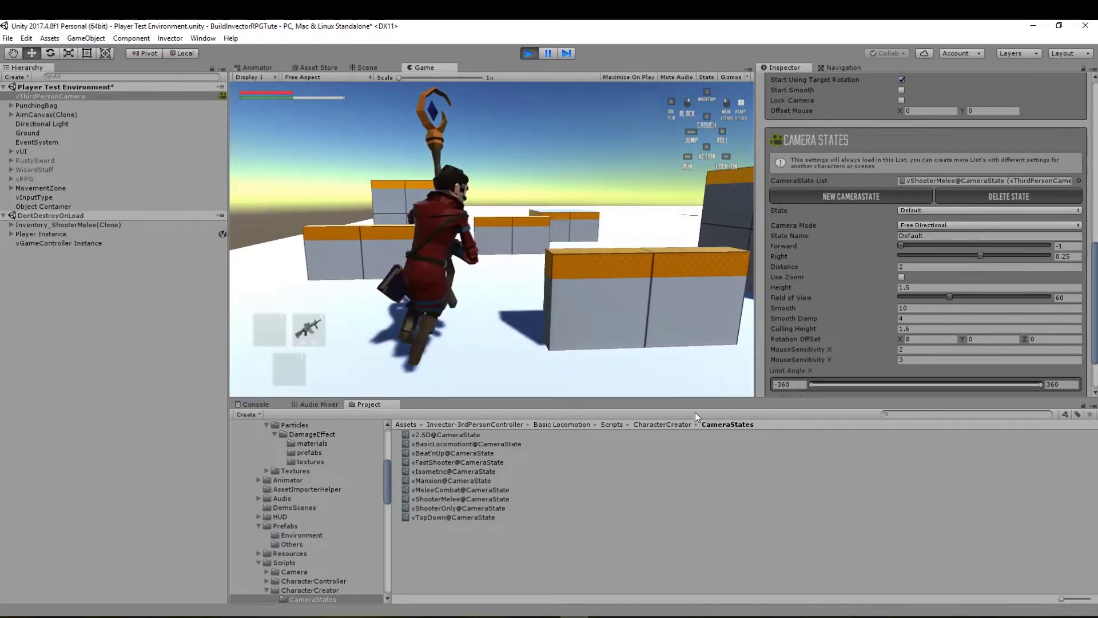
{"action": "key", "text": "s"}
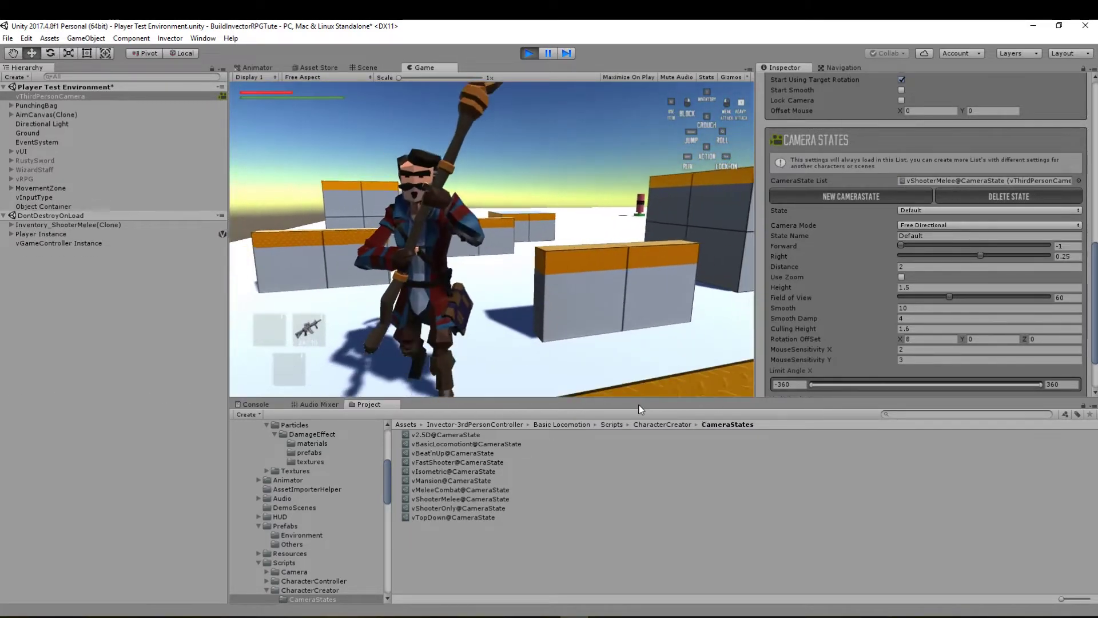
{"action": "key", "text": "d"}
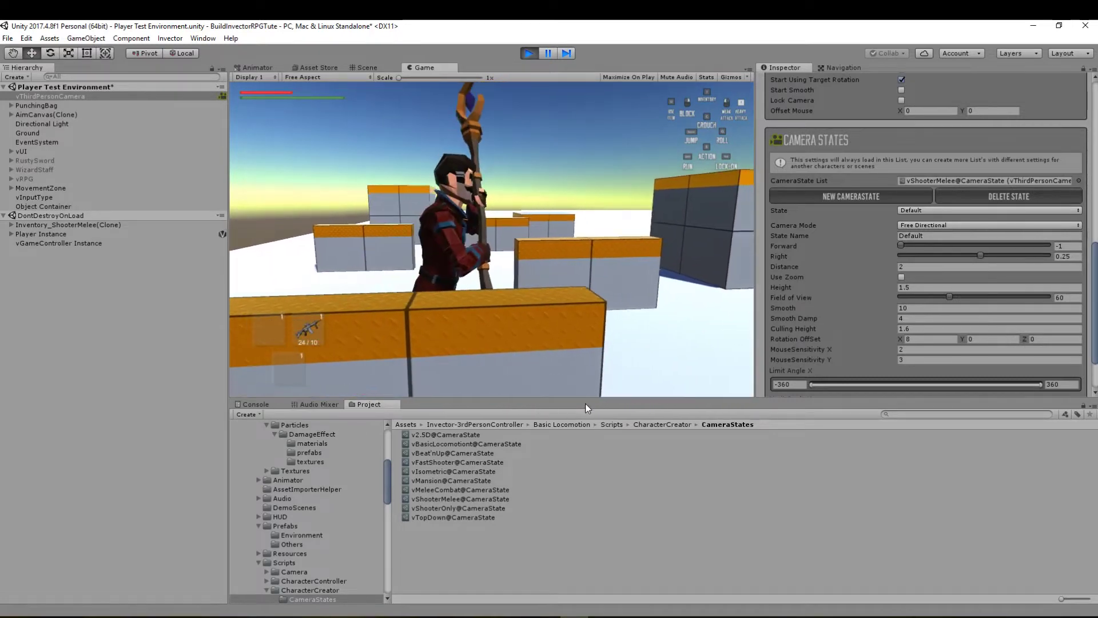
{"action": "key", "text": "d"}
{"action": "key", "text": "s"}
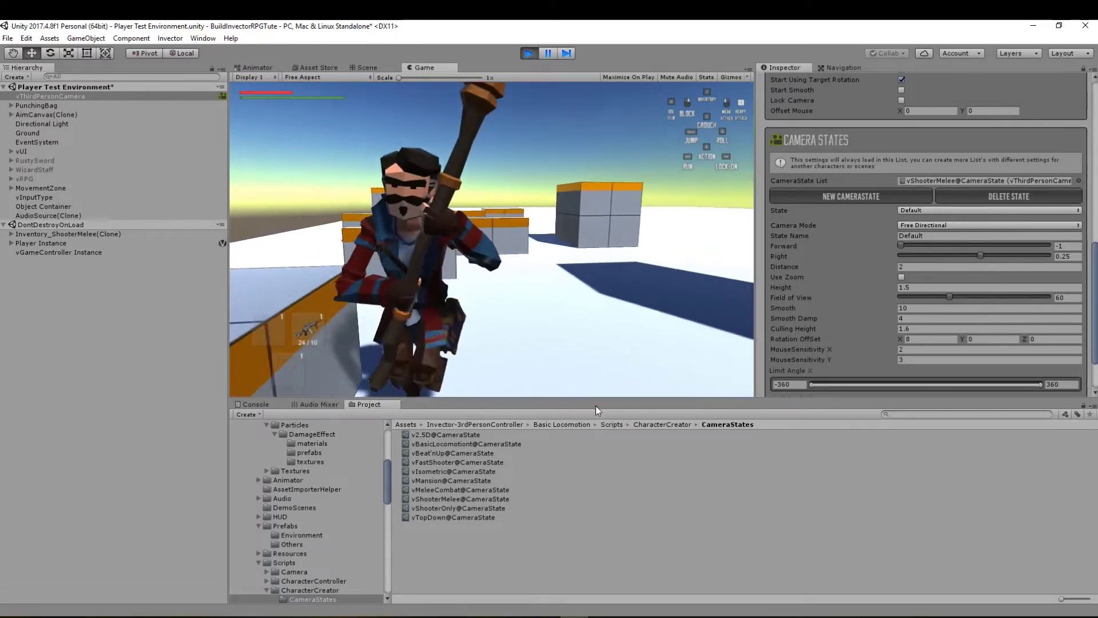
{"action": "key", "text": "a"}
{"action": "key", "text": "w"}
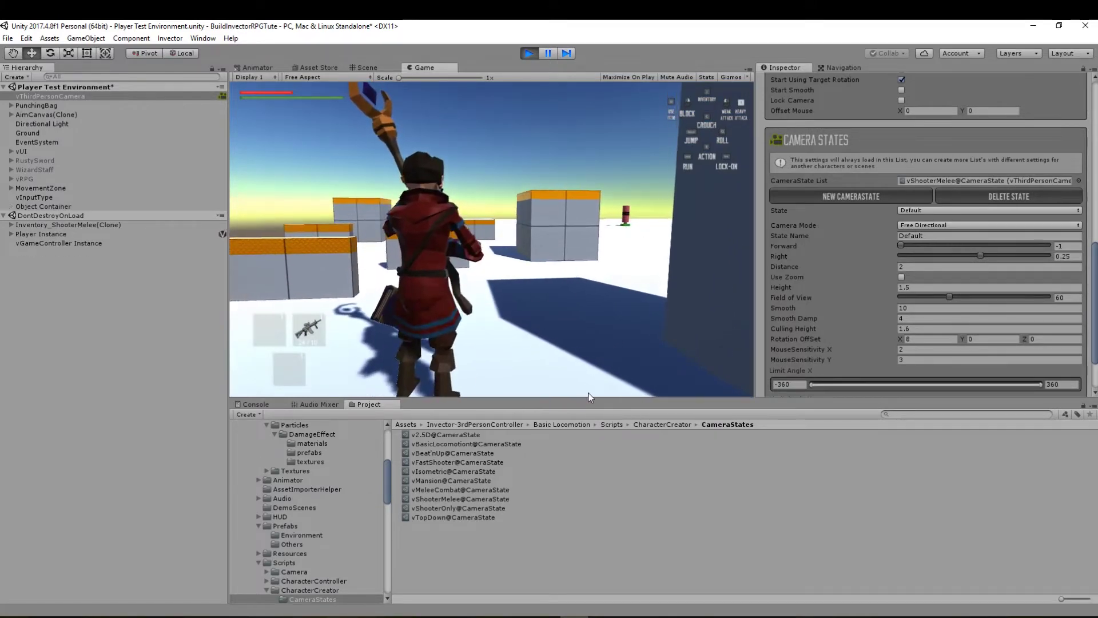
{"action": "key", "text": "s"}
{"action": "key", "text": "w"}
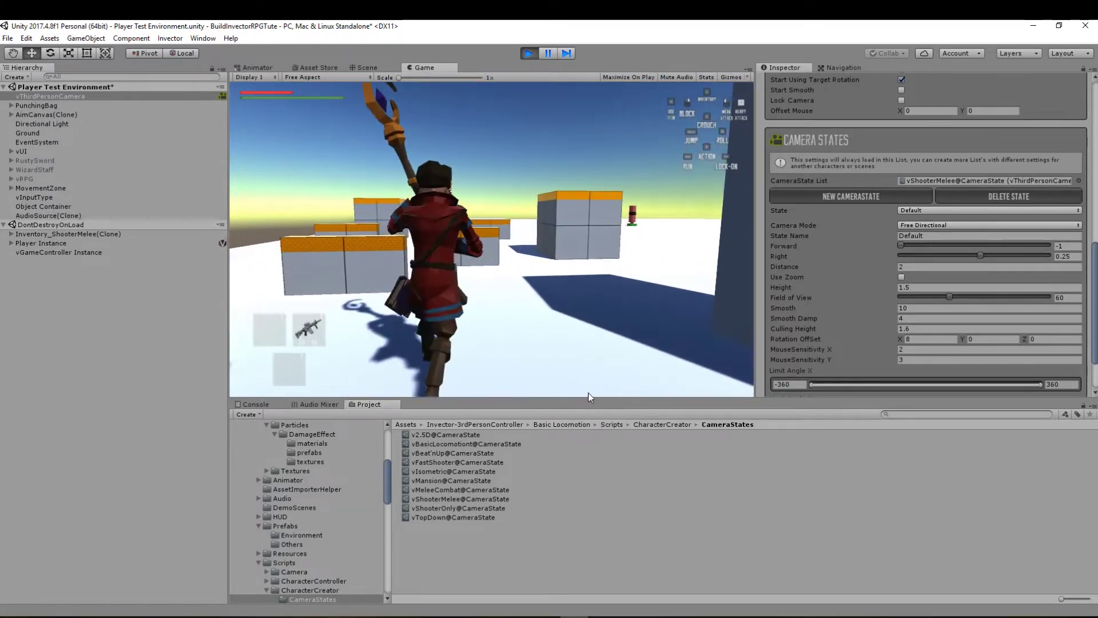
{"action": "key", "text": "d"}
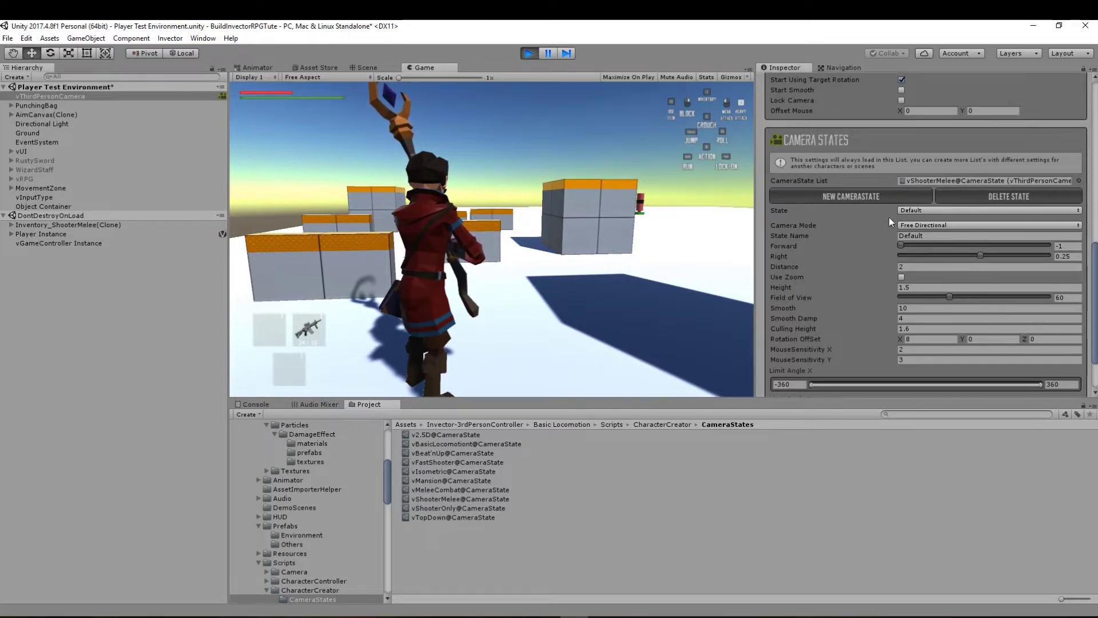
Review the Default state's Camera Mode options and its State Name field without changing them
{"action": "left_click", "coordinate": [935, 226]}
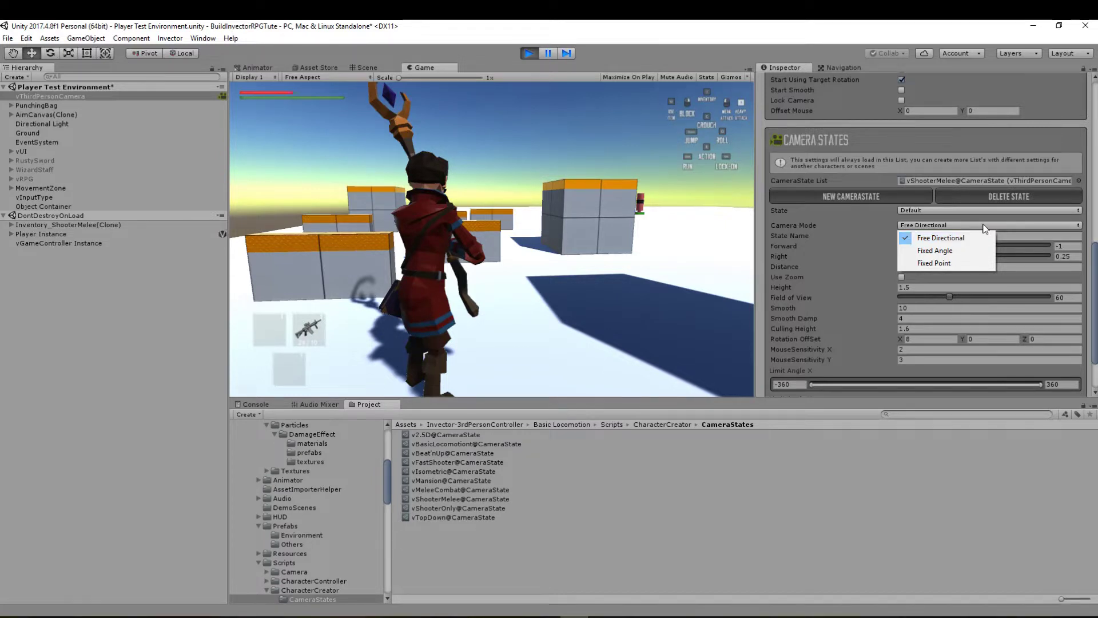
{"action": "left_click", "coordinate": [1034, 242]}
{"action": "left_click", "coordinate": [928, 235]}
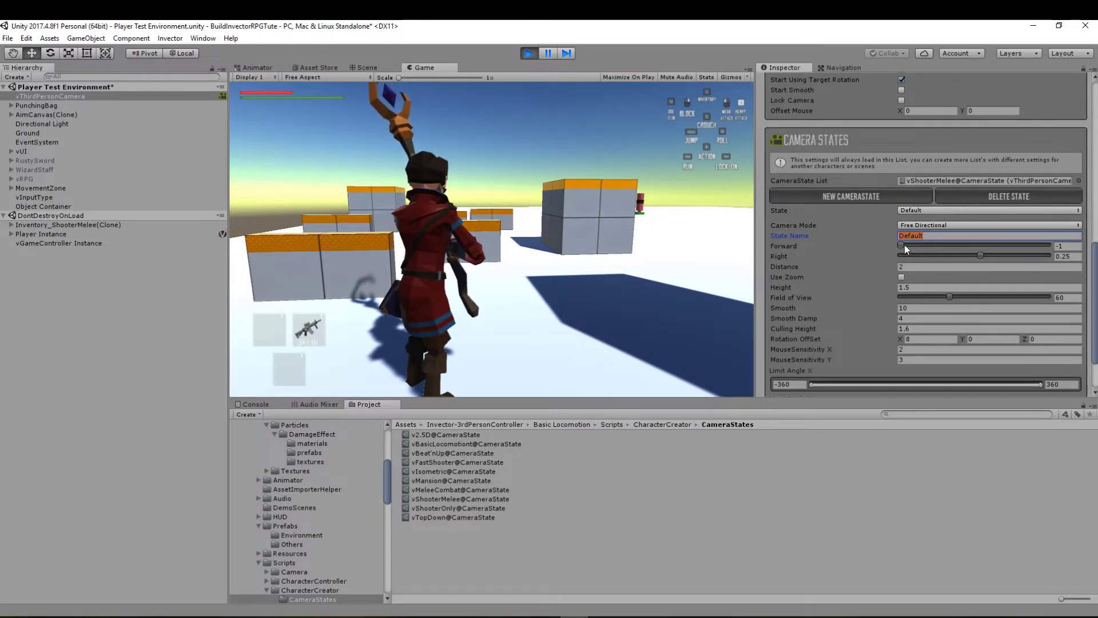
Set the Default camera state's Forward and Right values to 0
{"action": "left_click_drag", "start_coordinate": [903, 245], "coordinate": [908, 246]}
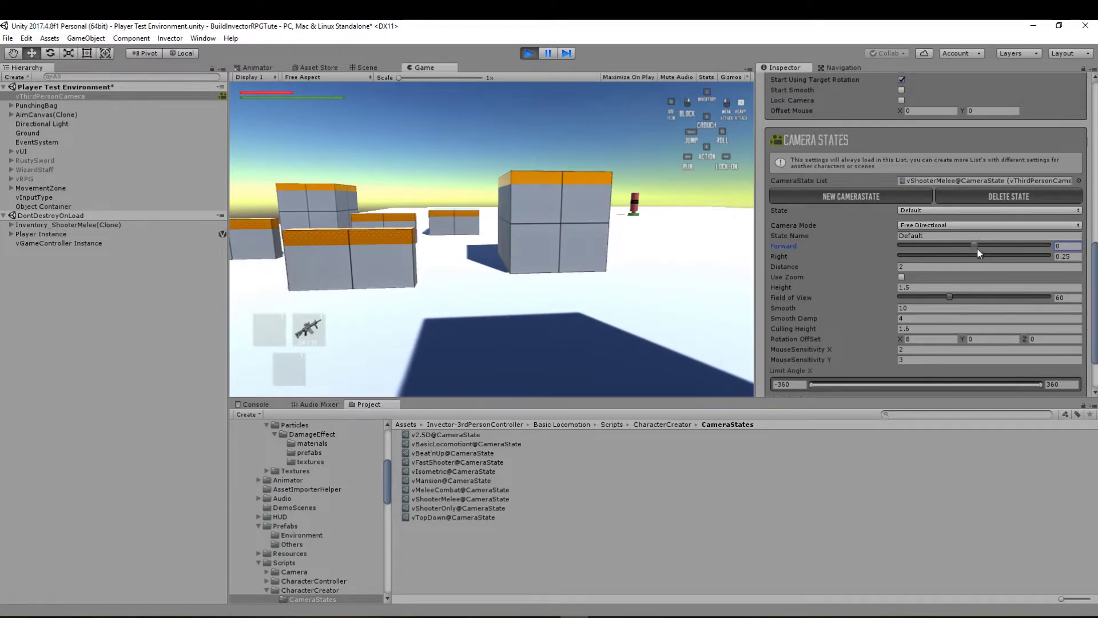
{"action": "left_click_drag", "start_coordinate": [980, 255], "coordinate": [978, 255]}
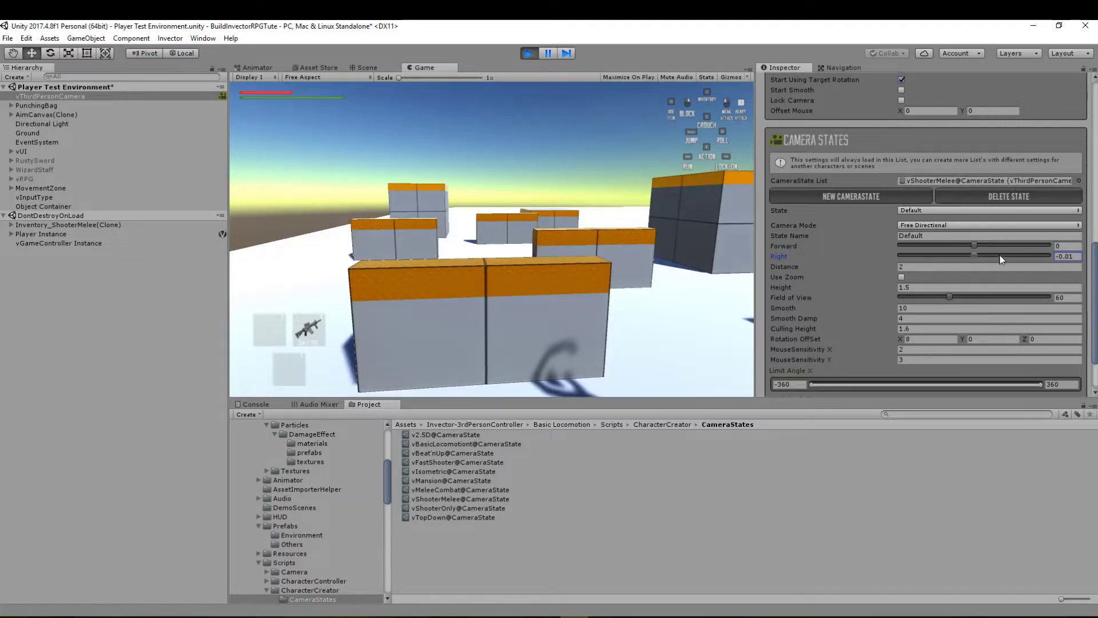
{"action": "left_click_drag", "start_coordinate": [1077, 257], "coordinate": [997, 260]}
{"action": "type", "text": "0"}
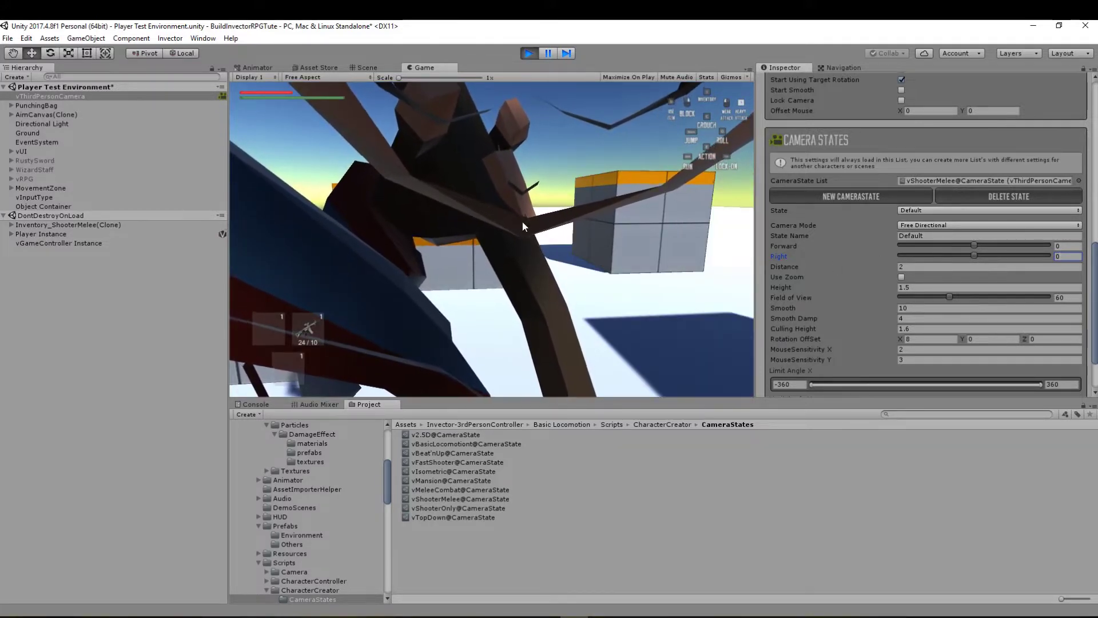
Set the Default camera state's Forward value to 1, and return it to -1
{"action": "left_click", "coordinate": [1068, 246]}
{"action": "type", "text": "1"}
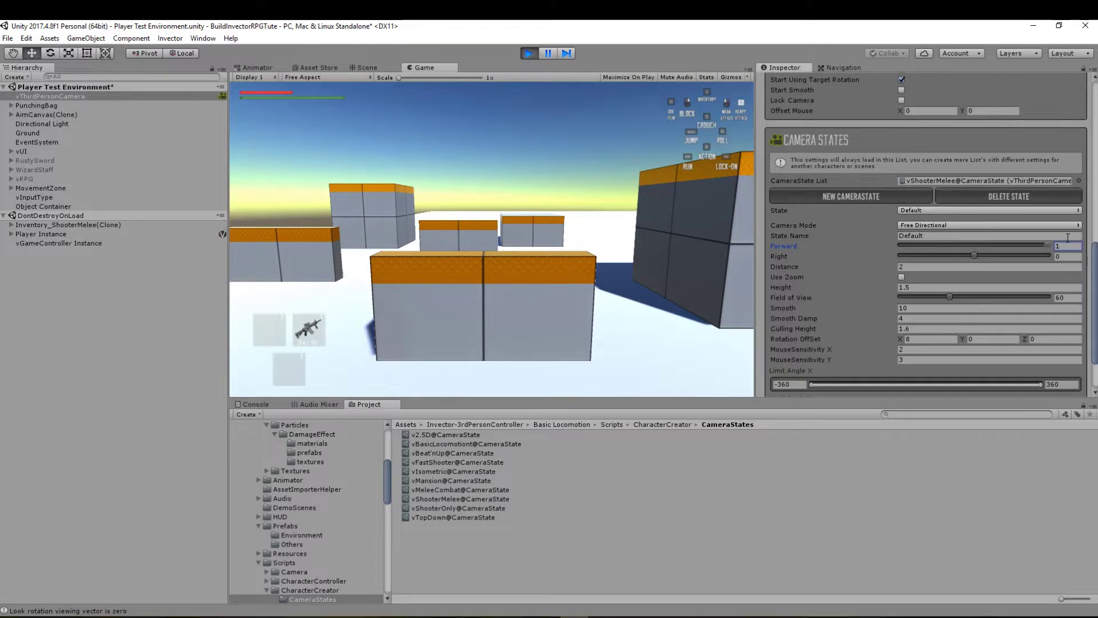
{"action": "left_click_drag", "start_coordinate": [1041, 247], "coordinate": [849, 253]}
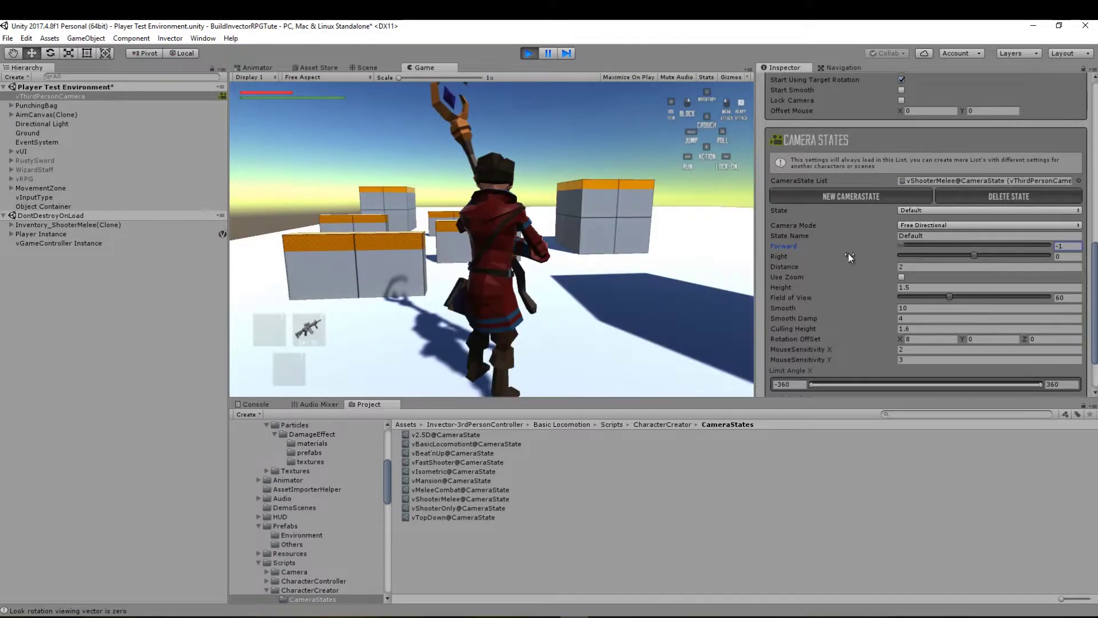
Try to set the Default camera state's Forward value to -5, and return to the running game
{"action": "double_click", "coordinate": [1063, 248]}
{"action": "type", "text": "-5"}
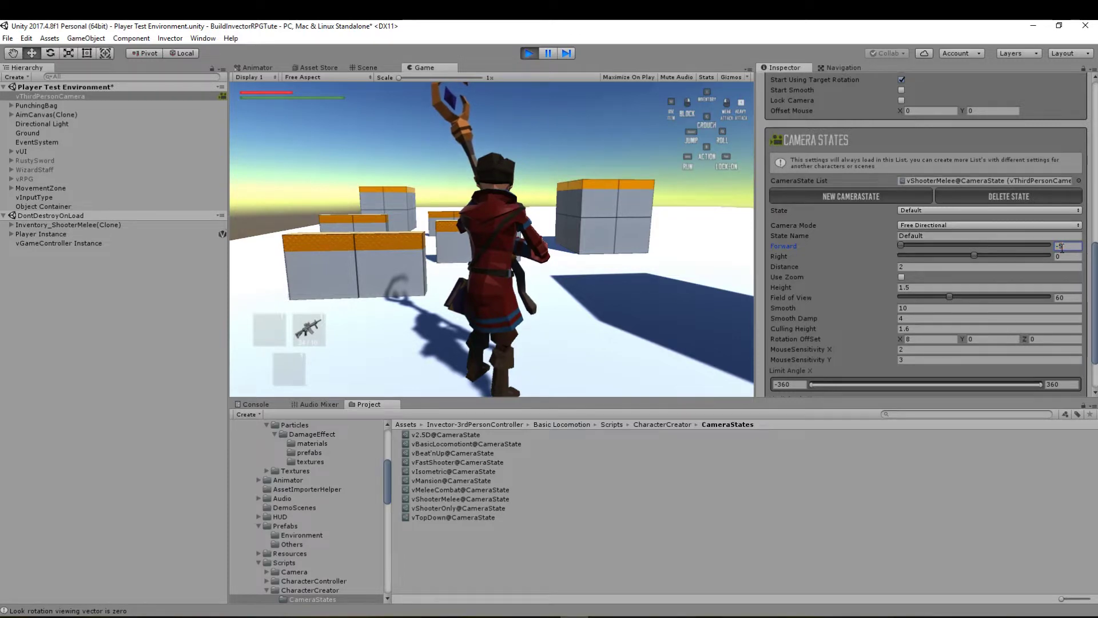
{"action": "left_click", "coordinate": [1072, 257]}
{"action": "left_click", "coordinate": [1068, 246]}
{"action": "left_click", "coordinate": [443, 69]}
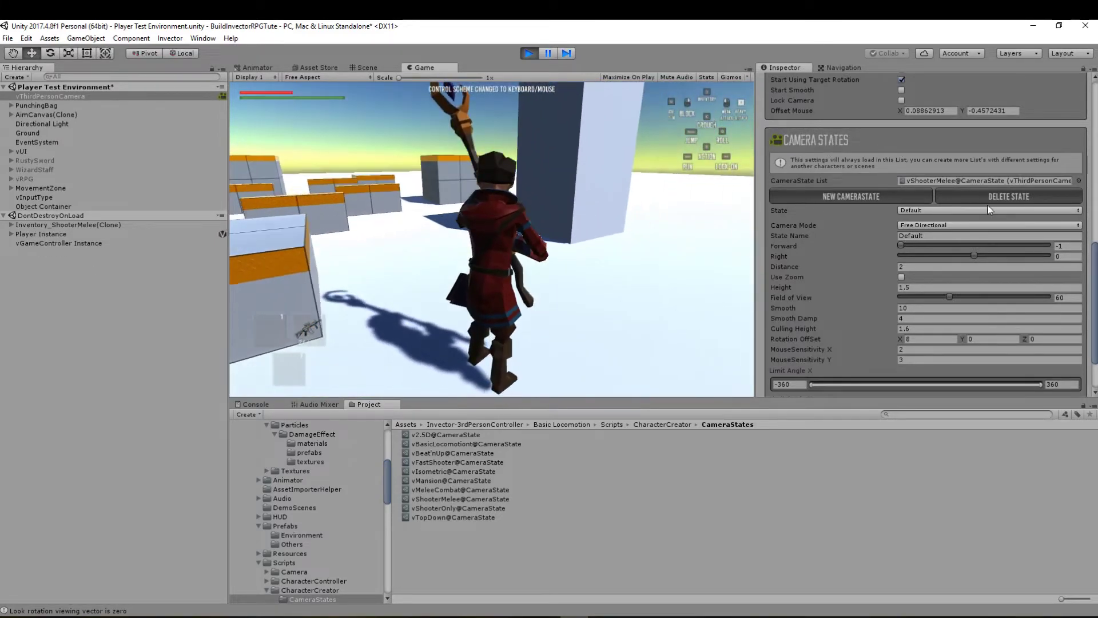
Set the Default camera state's Right value to 0.25 and check the view in the running game
{"action": "left_click", "coordinate": [1063, 256]}
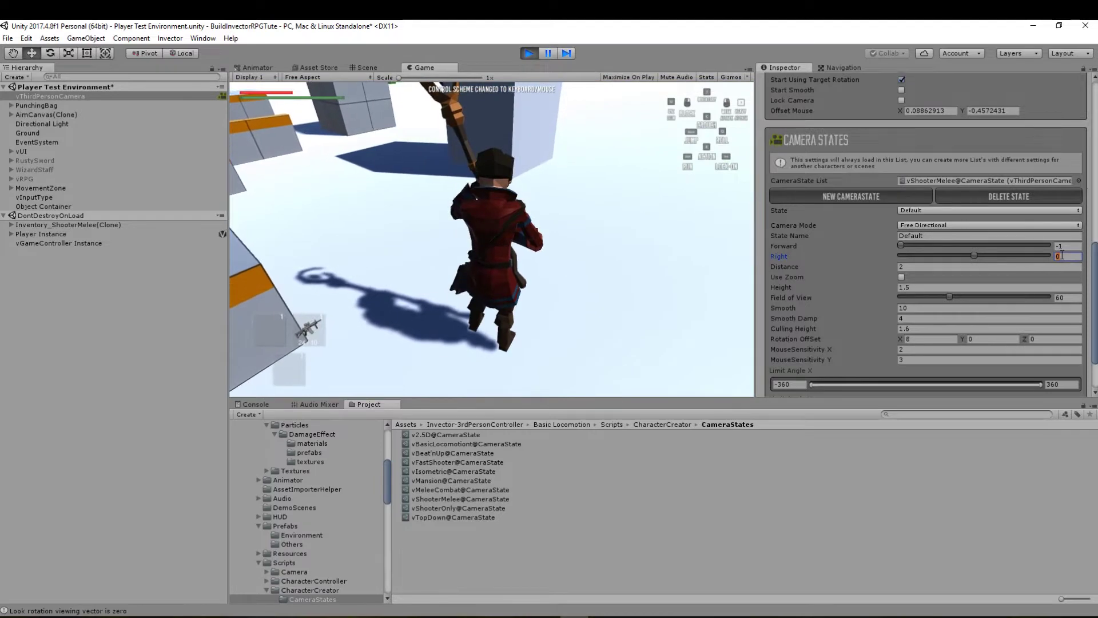
{"action": "type", "text": ".25"}
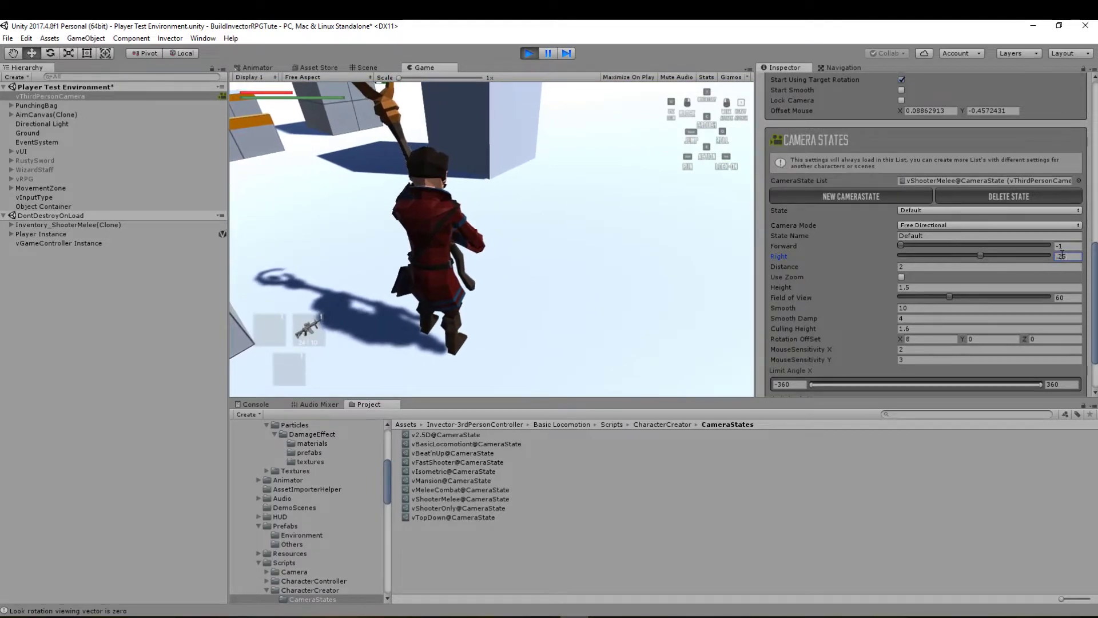
{"action": "left_click", "coordinate": [658, 234]}
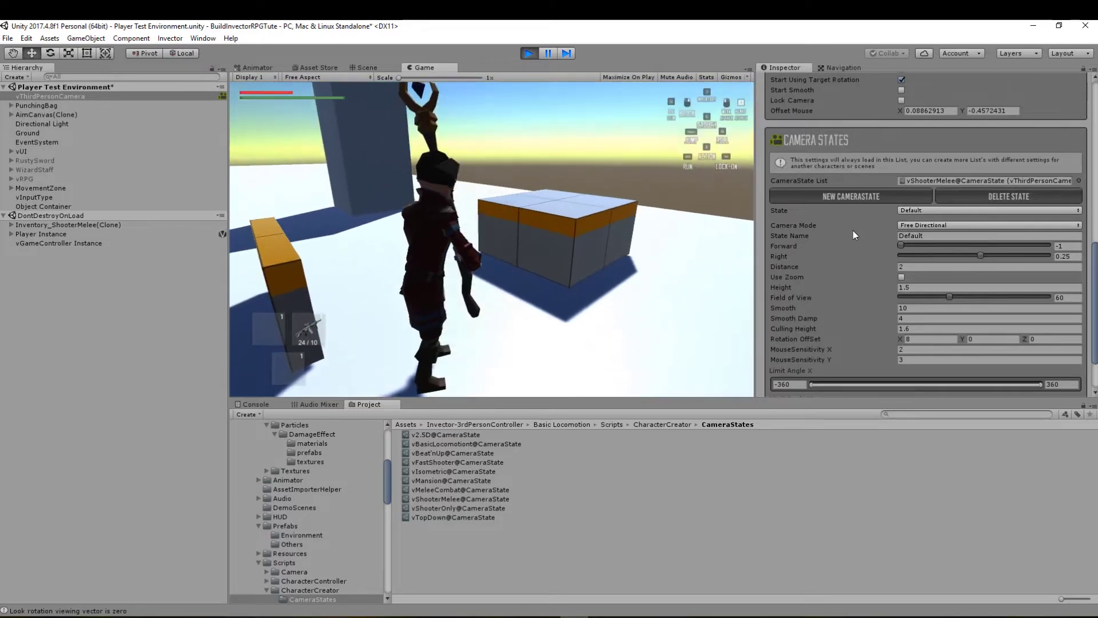
Set the Default camera state's Right value to about -0.48 and check the view in the running game
{"action": "left_click", "coordinate": [853, 233]}
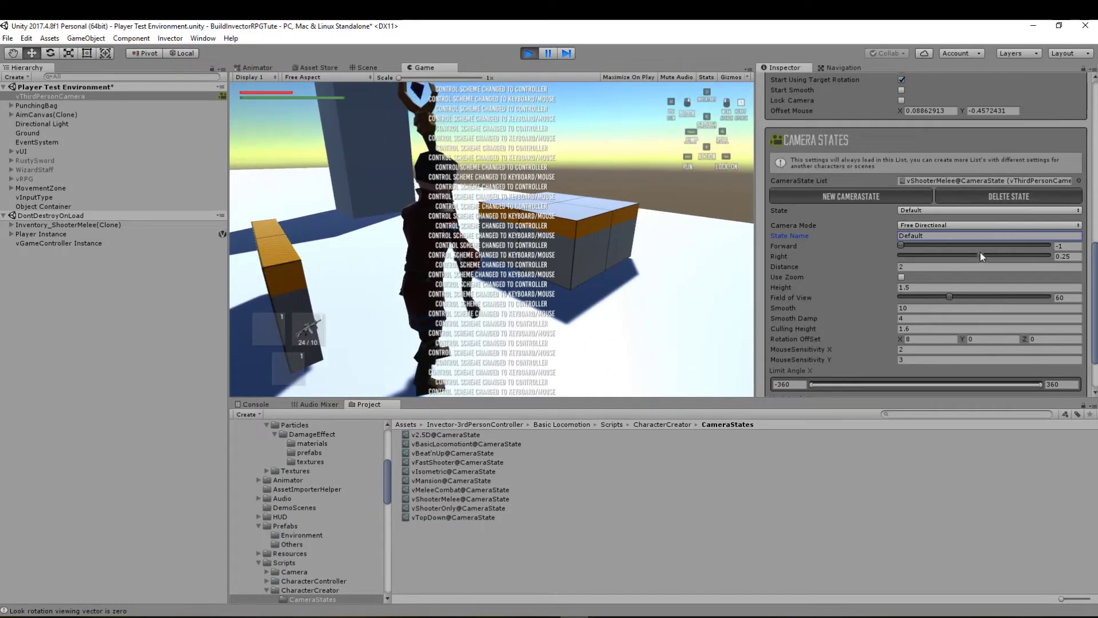
{"action": "left_click_drag", "start_coordinate": [982, 258], "coordinate": [963, 251]}
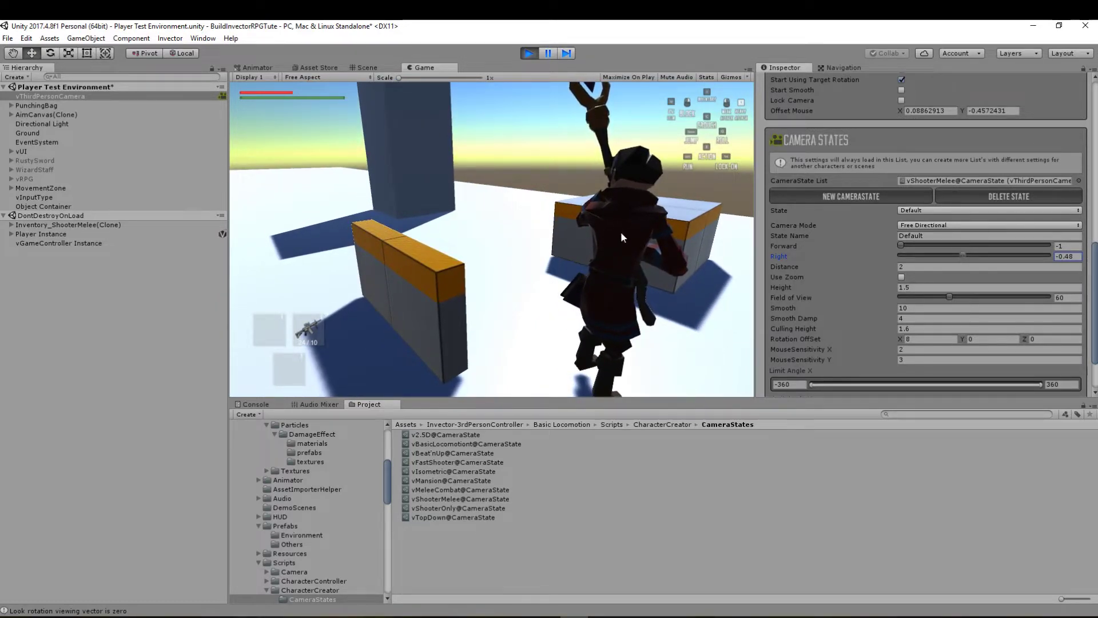
{"action": "left_click", "coordinate": [593, 235]}
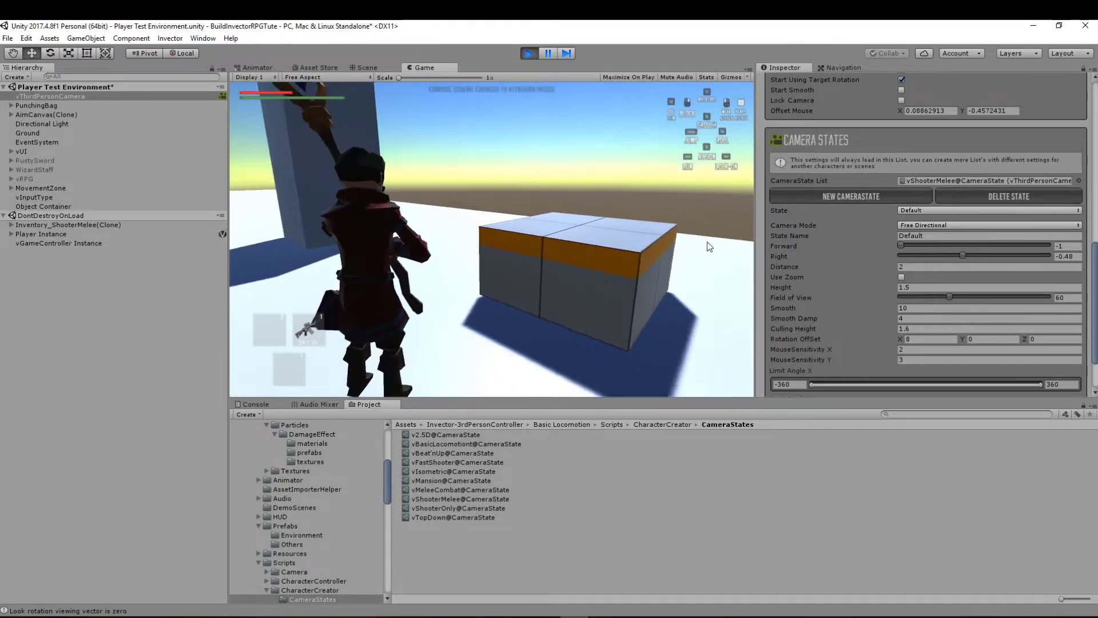
Set the Default camera state's Right value to 0.25 and then to -0.25, checking the view in the running game
{"action": "left_click", "coordinate": [832, 249]}
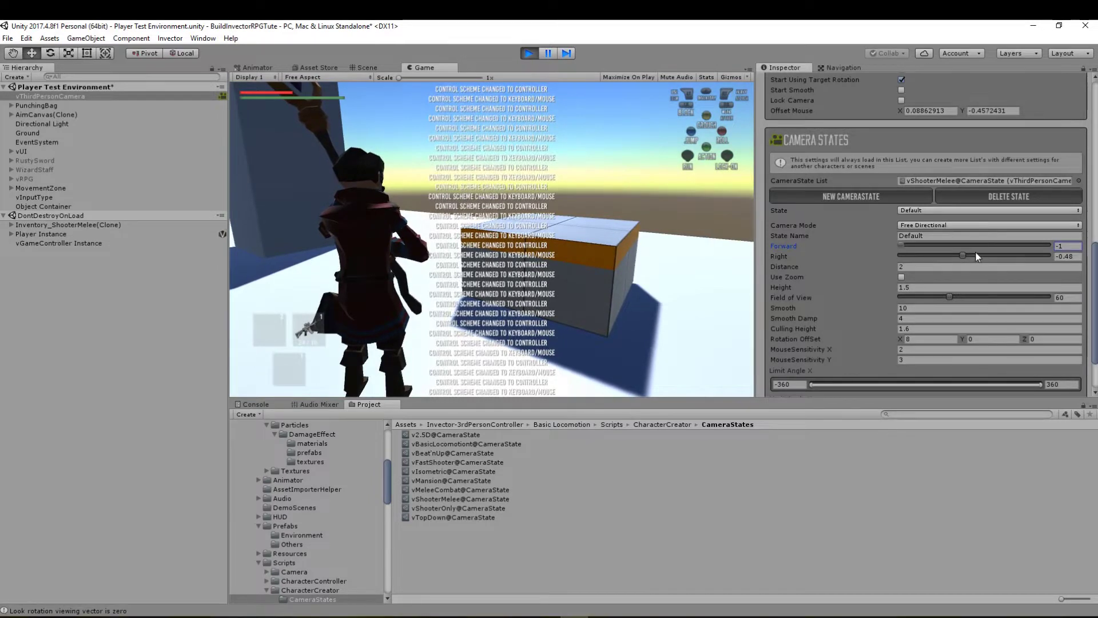
{"action": "left_click_drag", "start_coordinate": [964, 256], "coordinate": [982, 261]}
{"action": "left_click", "coordinate": [700, 291]}
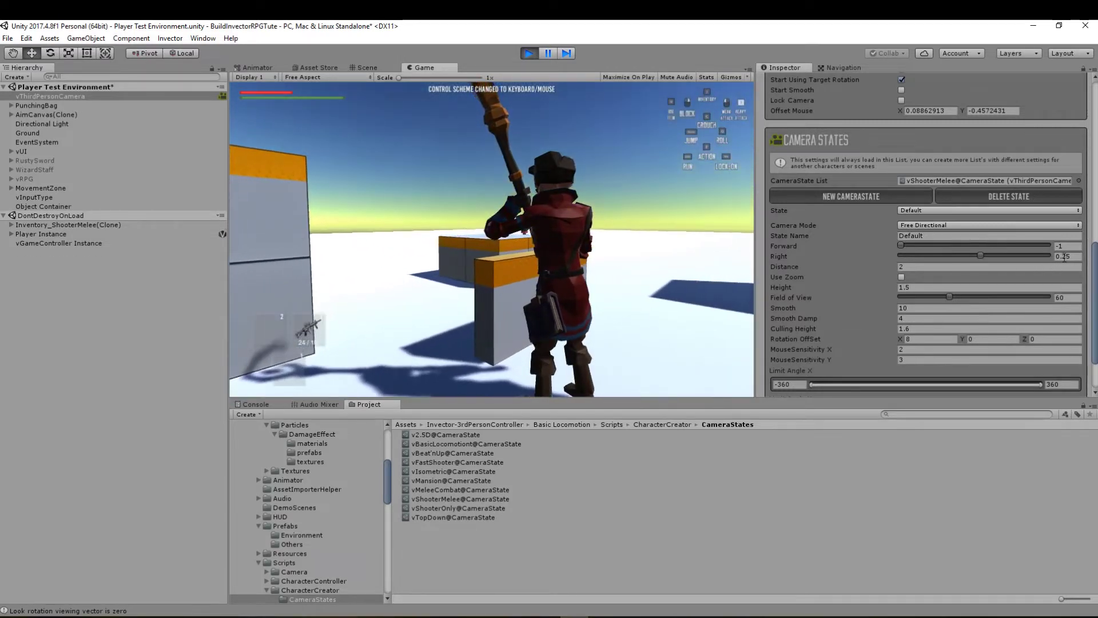
{"action": "type", "text": "-.25"}
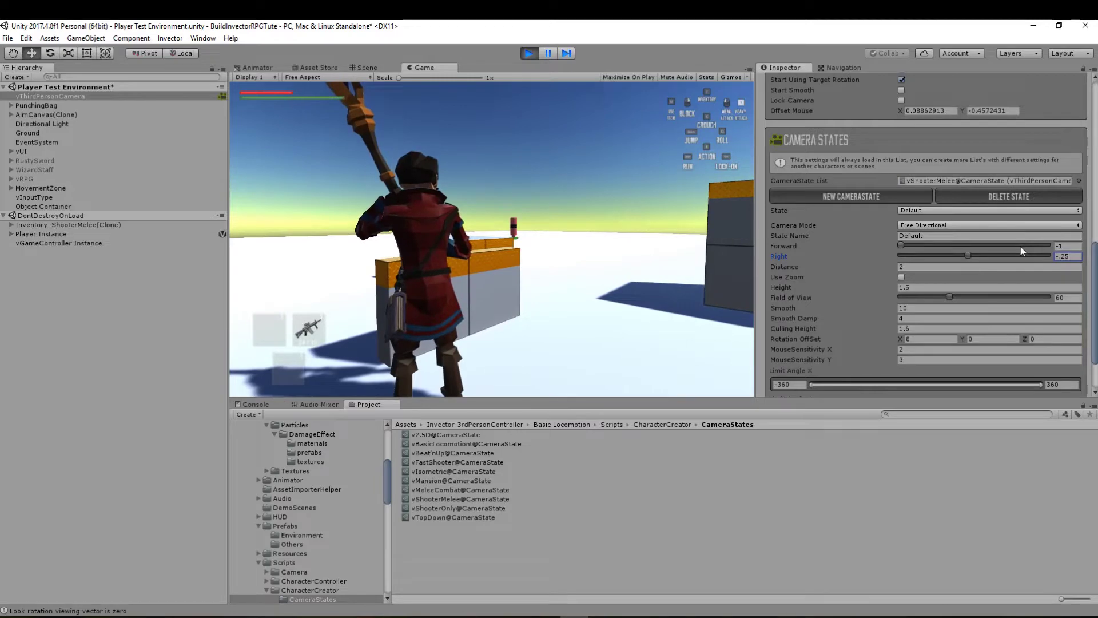
{"action": "left_click", "coordinate": [526, 313]}
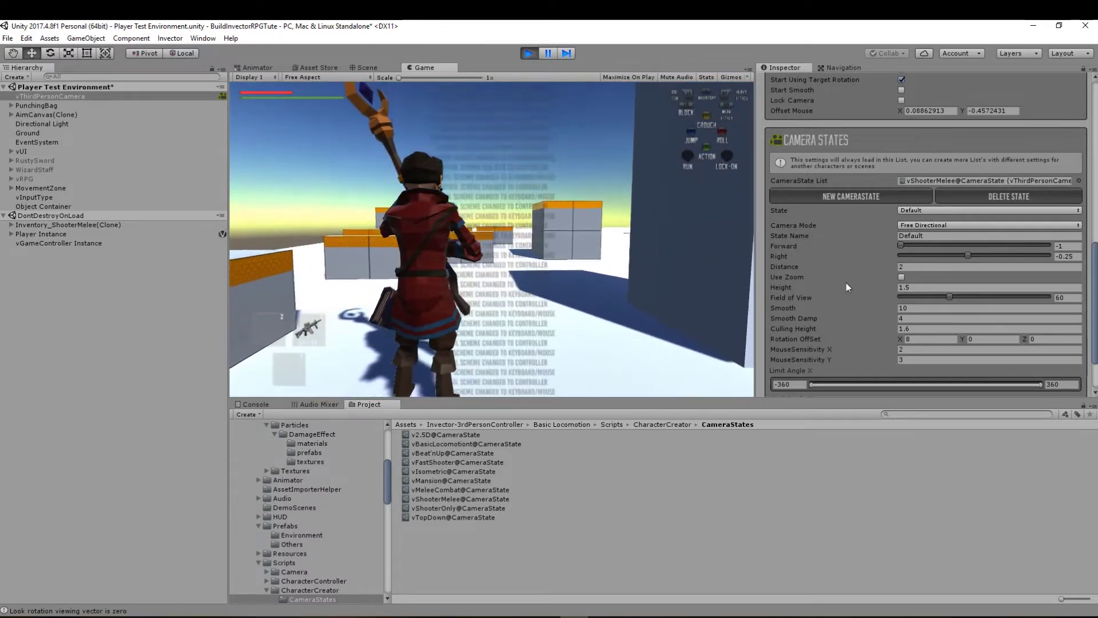
Set the Default camera state's Distance to about 2.54 and check the view in the running game
{"action": "left_click", "coordinate": [846, 282]}
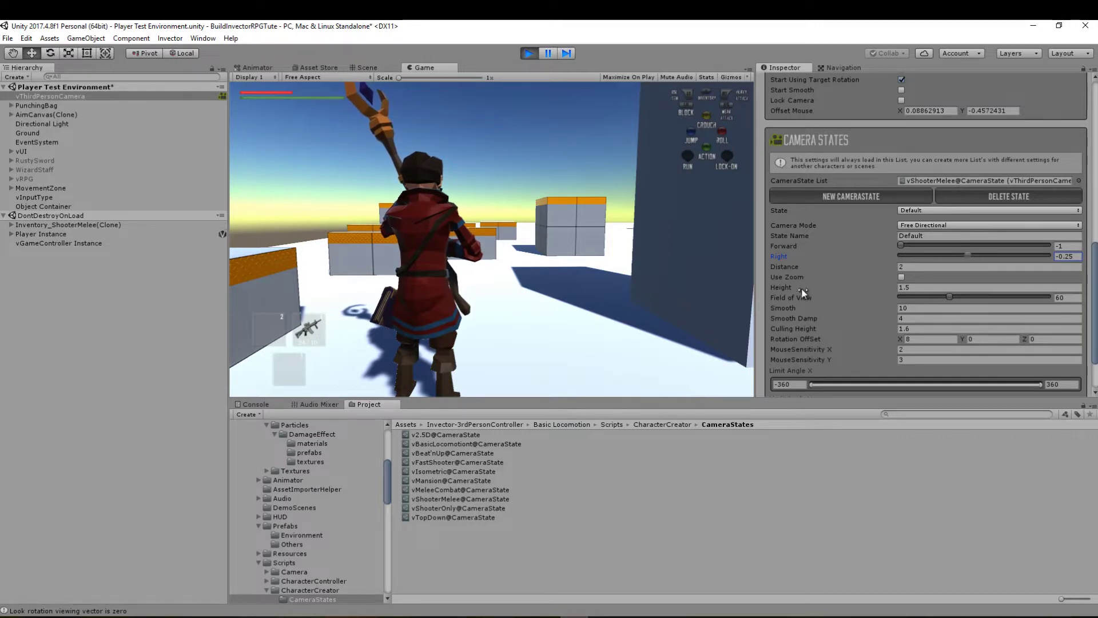
{"action": "left_click_drag", "start_coordinate": [798, 268], "coordinate": [812, 266]}
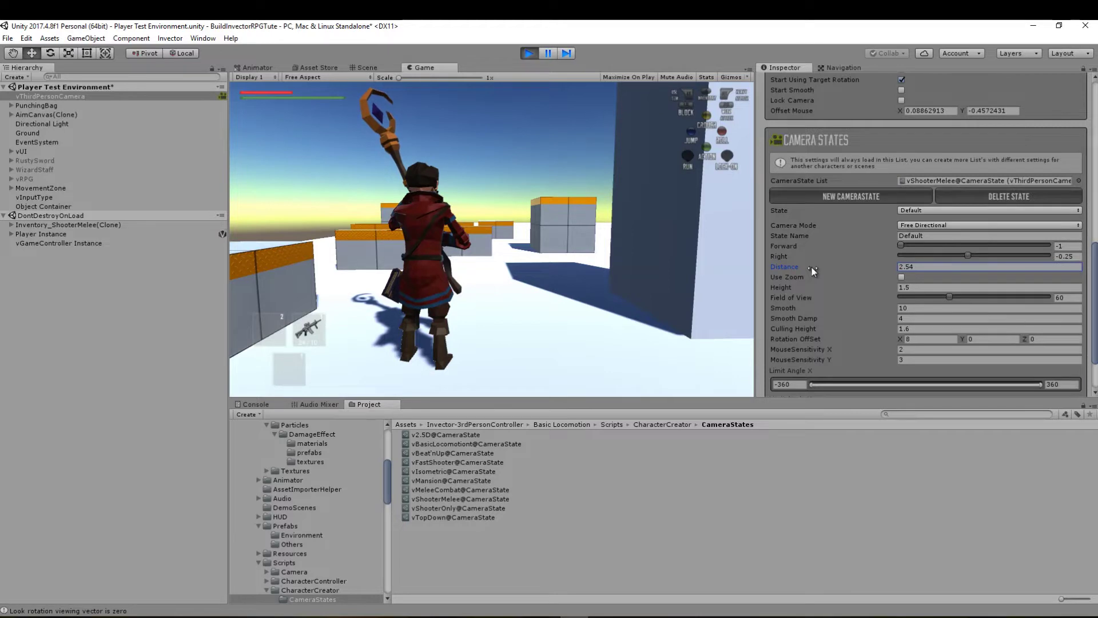
{"action": "left_click", "coordinate": [613, 307]}
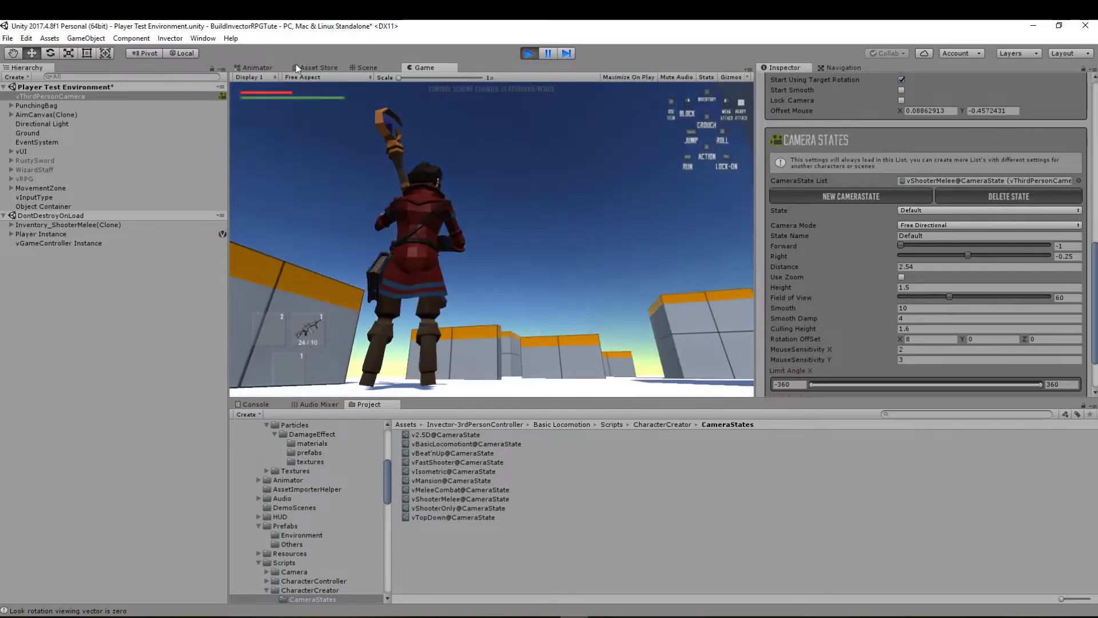
Maximize the Game view to examine the camera framing at full size, and restore the normal editor layout
{"action": "right_click", "coordinate": [438, 69]}
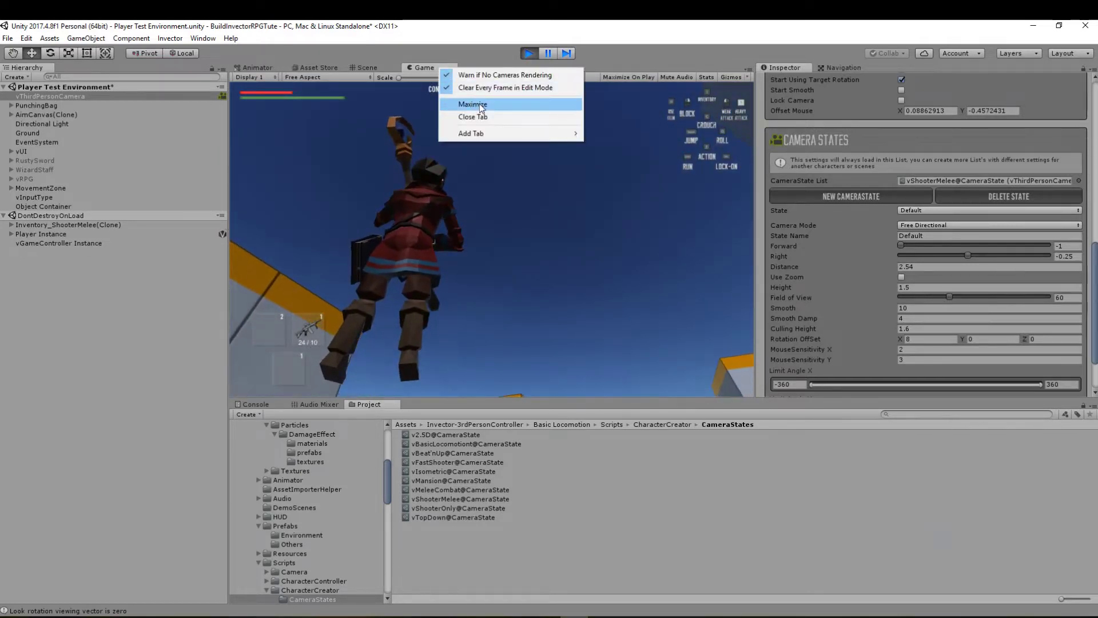
{"action": "left_click", "coordinate": [480, 104]}
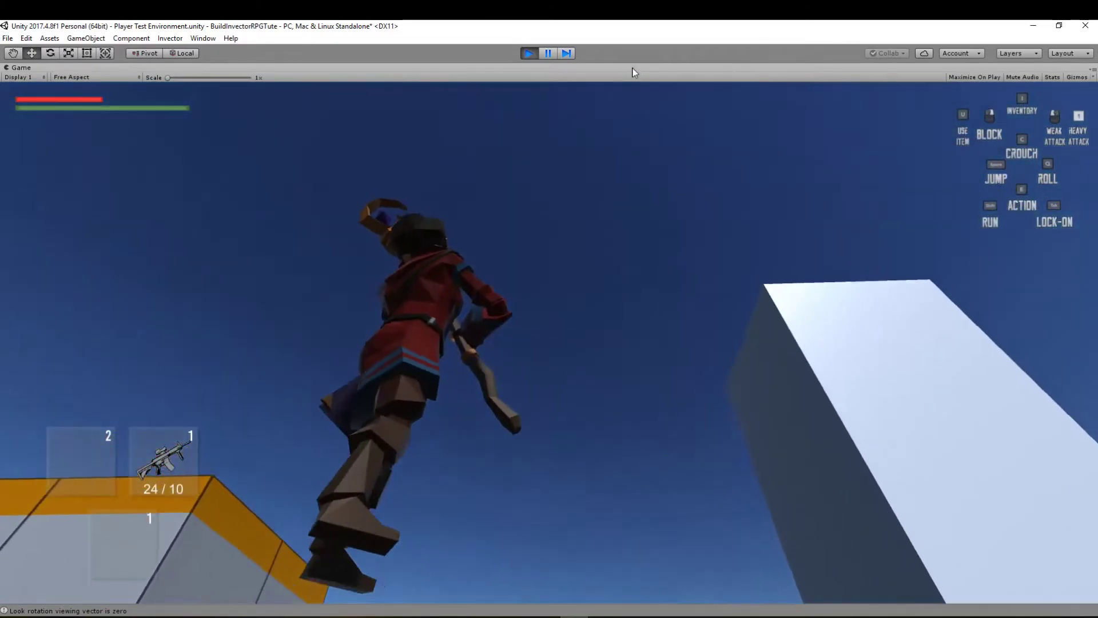
{"action": "right_click", "coordinate": [633, 68]}
{"action": "left_click", "coordinate": [658, 105]}
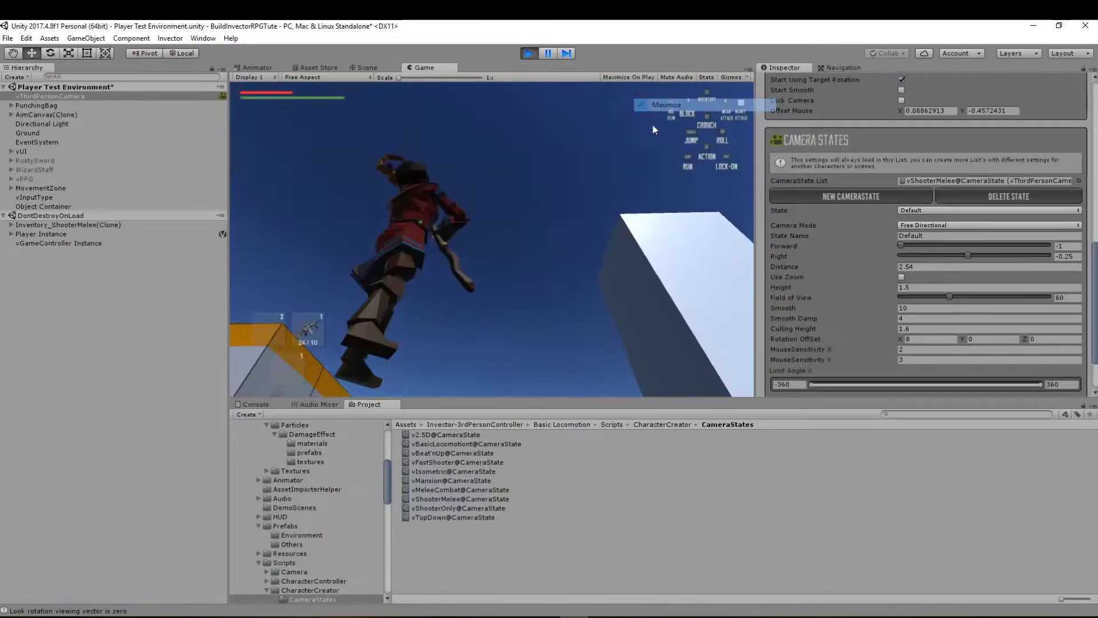
Set the Default camera state's Height to about 1.93 and check the view in the running game
{"action": "left_click", "coordinate": [843, 342]}
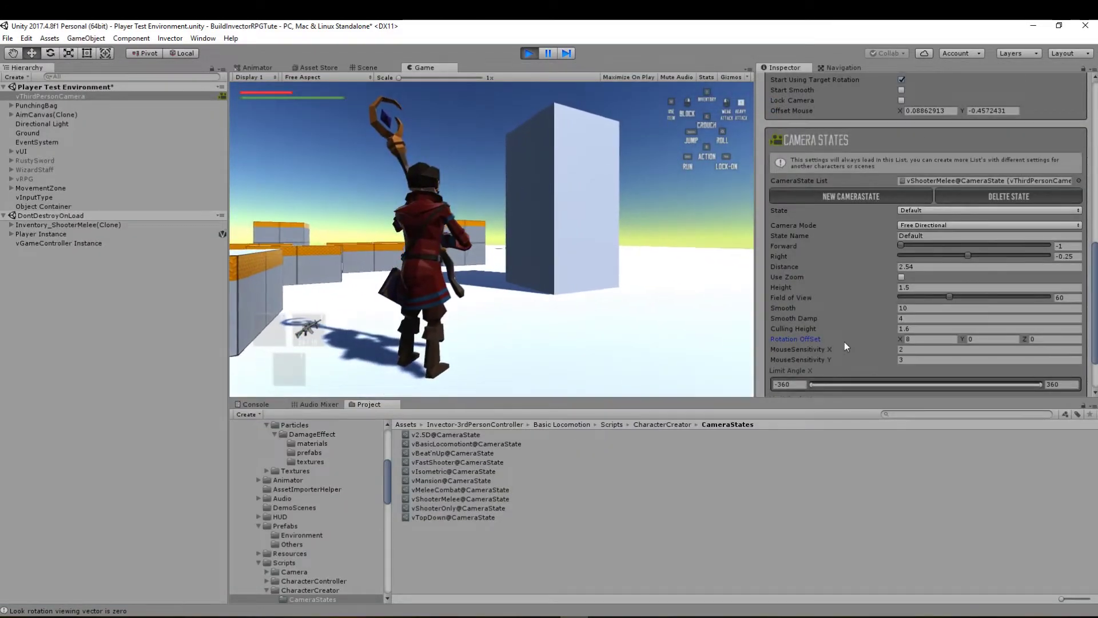
{"action": "left_click_drag", "start_coordinate": [883, 284], "coordinate": [893, 288]}
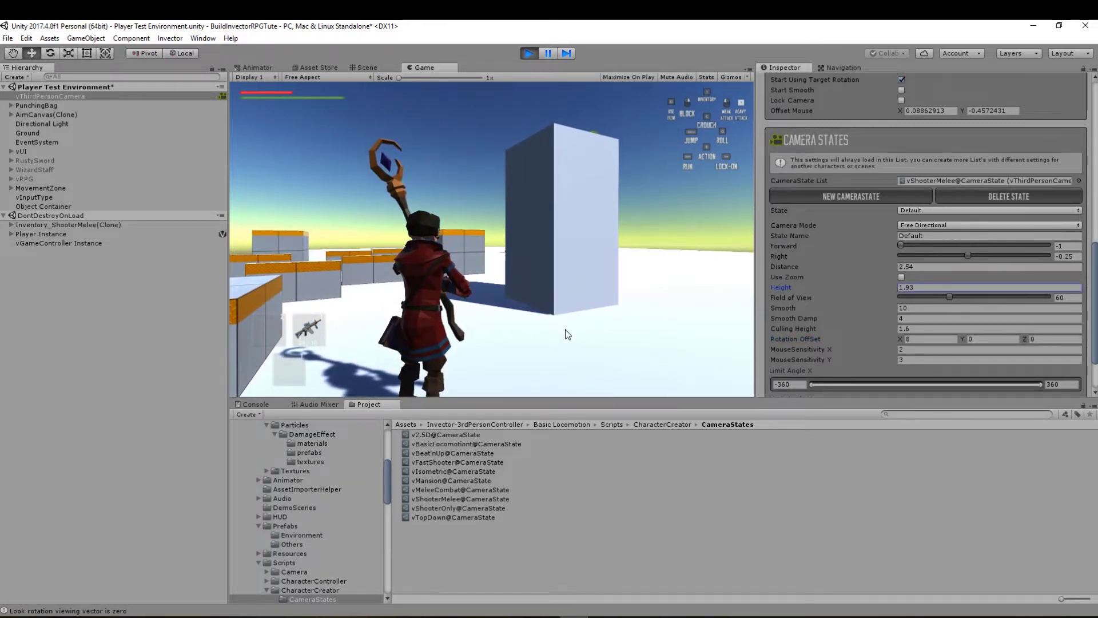
{"action": "left_click", "coordinate": [517, 261]}
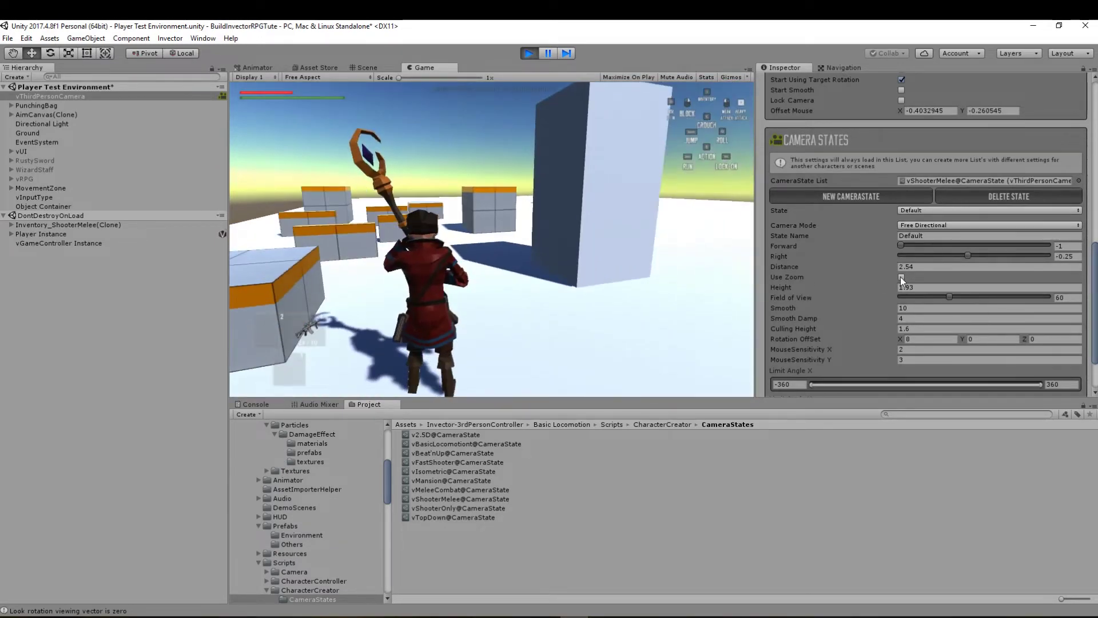
Set the Default camera state's Right value to 0.25 and return to the running game
{"action": "left_click", "coordinate": [1077, 256]}
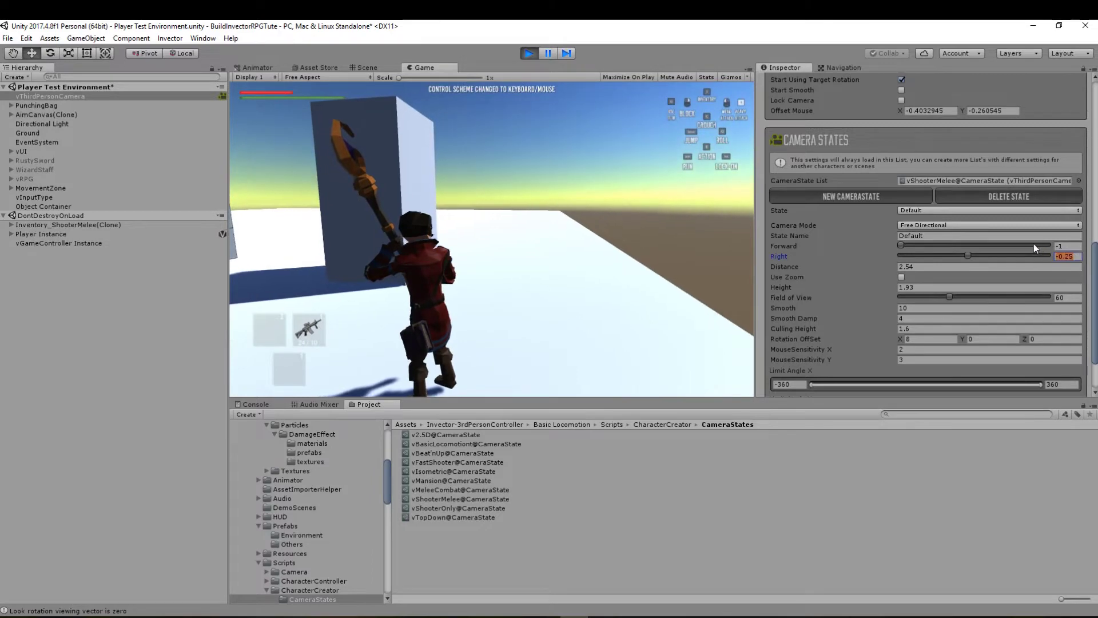
{"action": "type", "text": ".25"}
{"action": "left_click", "coordinate": [402, 332]}
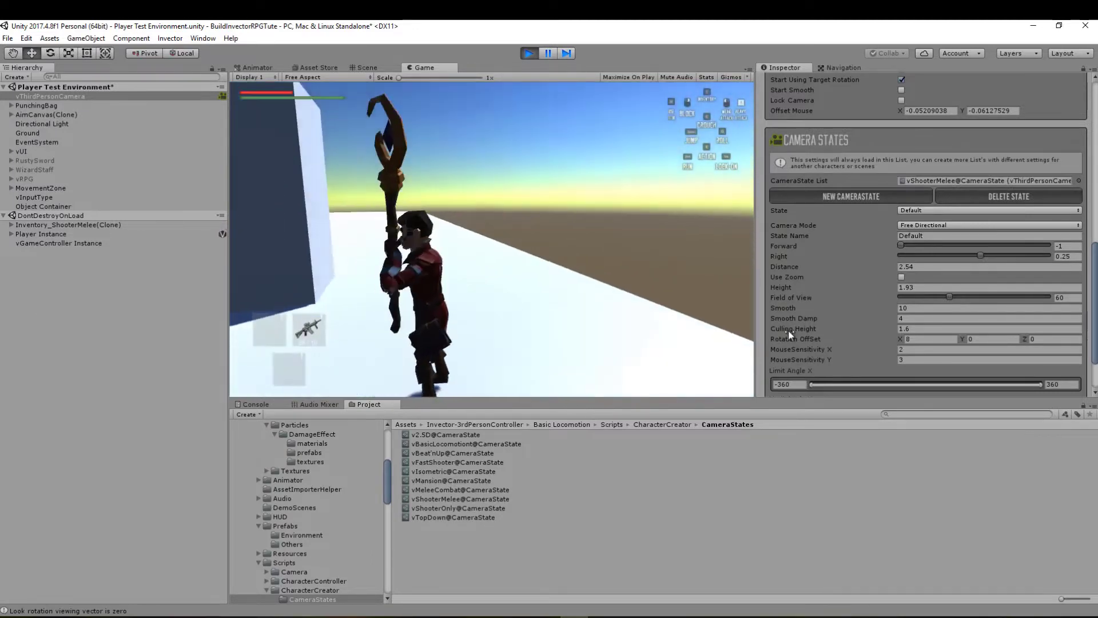
Set the Default camera state's Height to 1.5 and check the view in the running game
{"action": "left_click", "coordinate": [908, 287]}
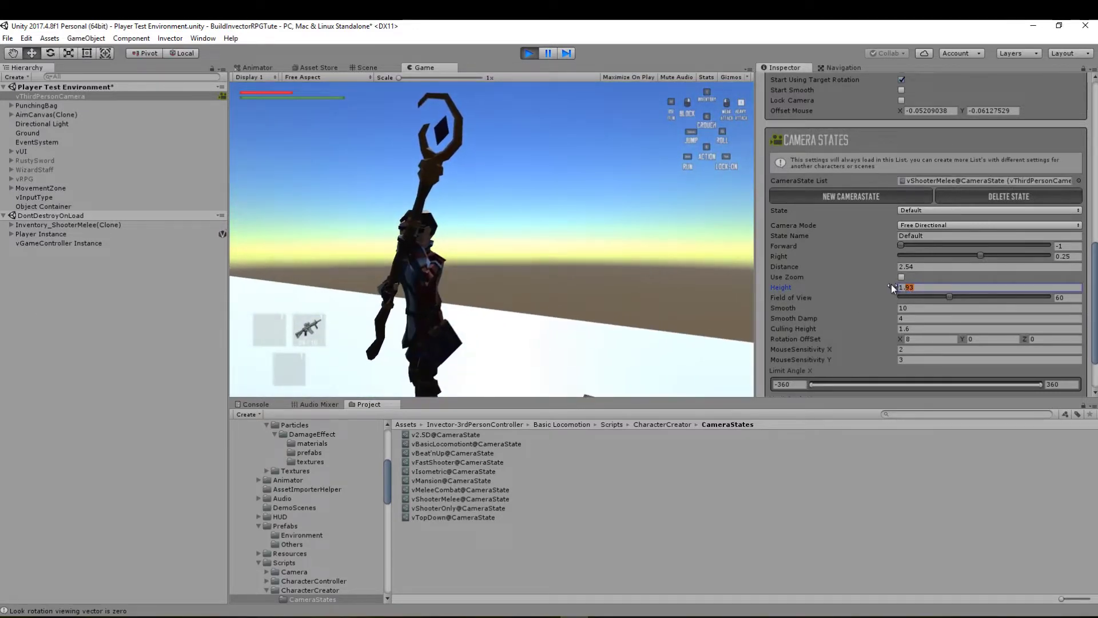
{"action": "type", "text": "5"}
{"action": "left_click", "coordinate": [571, 279]}
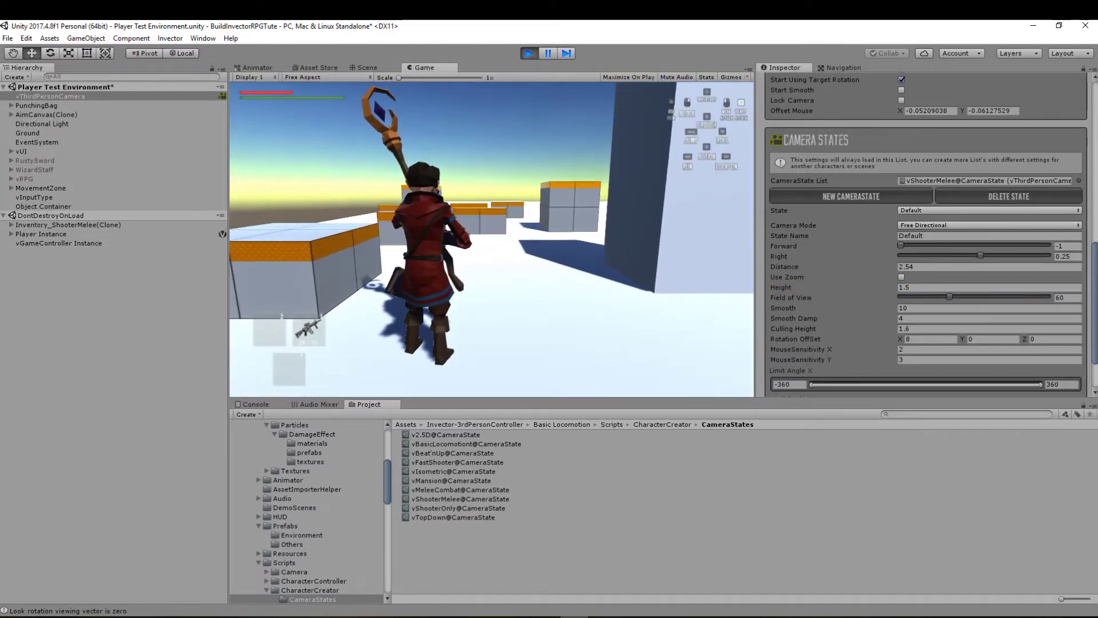
{"action": "key", "text": "Escape"}
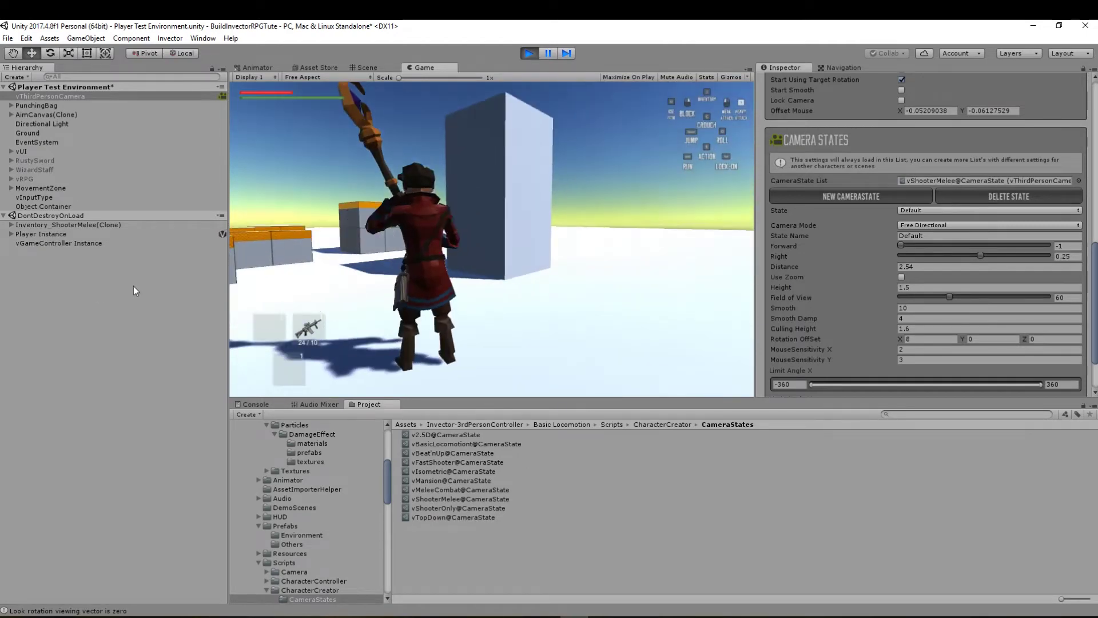
Set the Default camera state's Distance to 2.5 and check the view in the running game
{"action": "left_click", "coordinate": [925, 267]}
{"action": "left_click", "coordinate": [922, 267]}
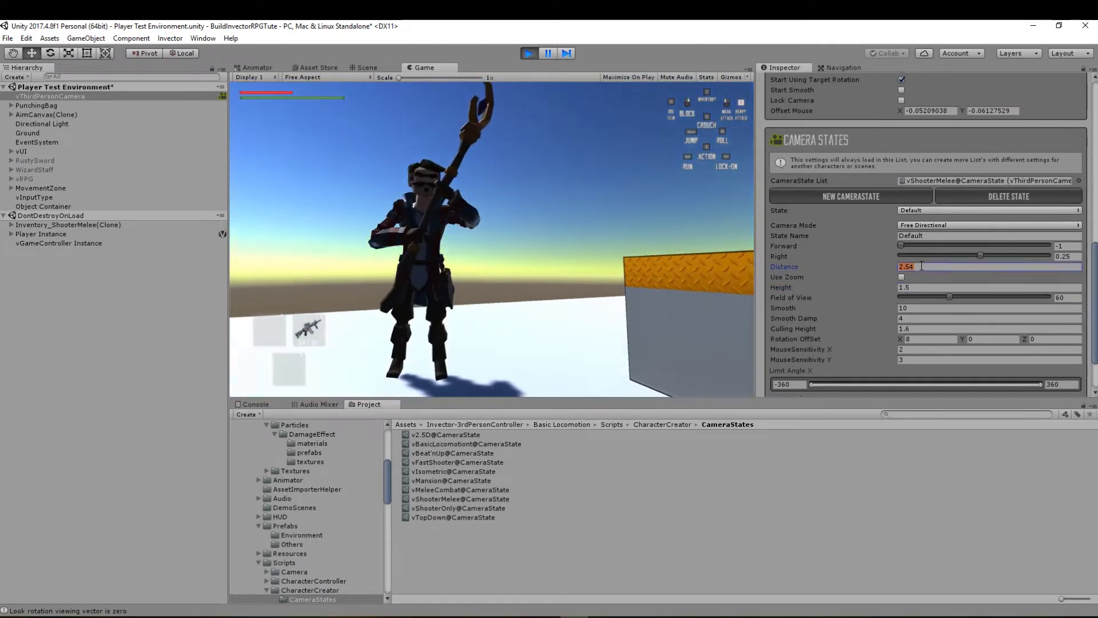
{"action": "type", "text": "2.5"}
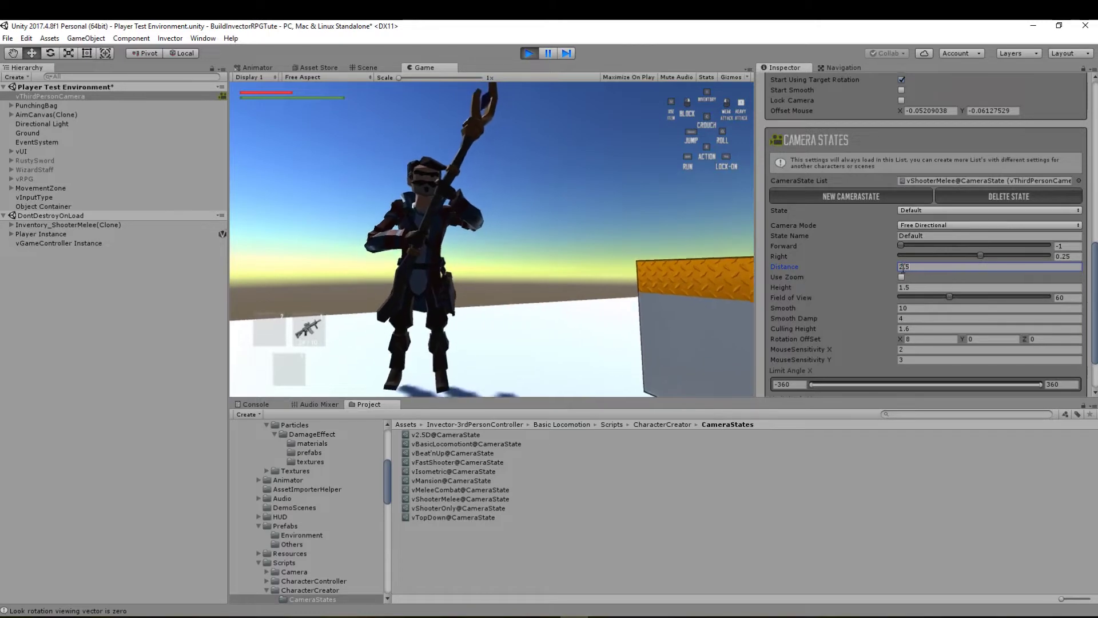
{"action": "left_click", "coordinate": [628, 286]}
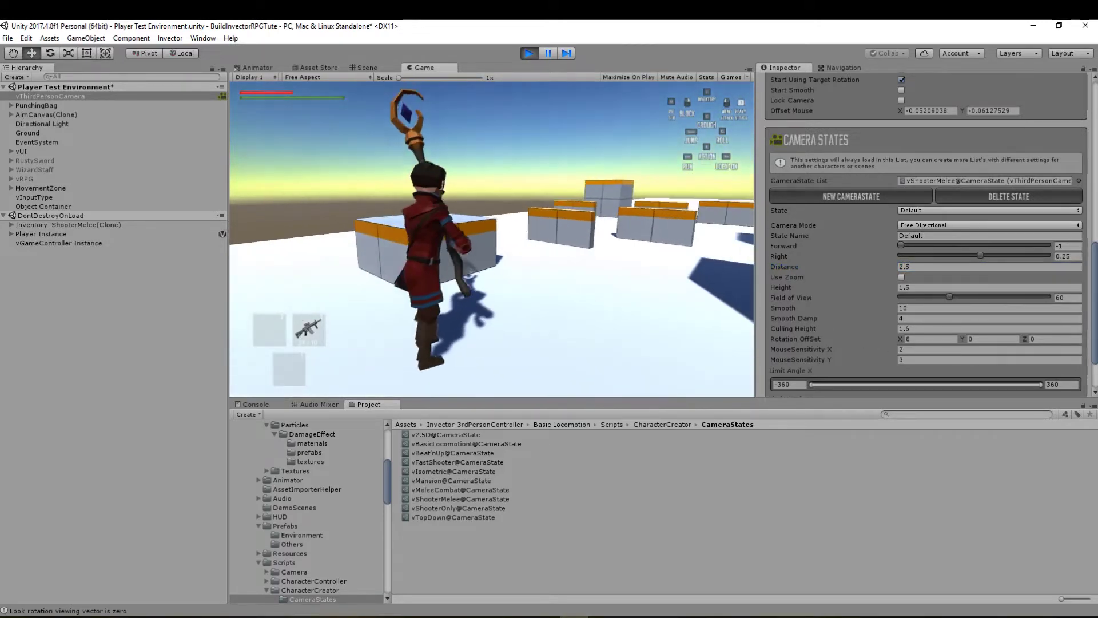
{"action": "key", "text": "Escape"}
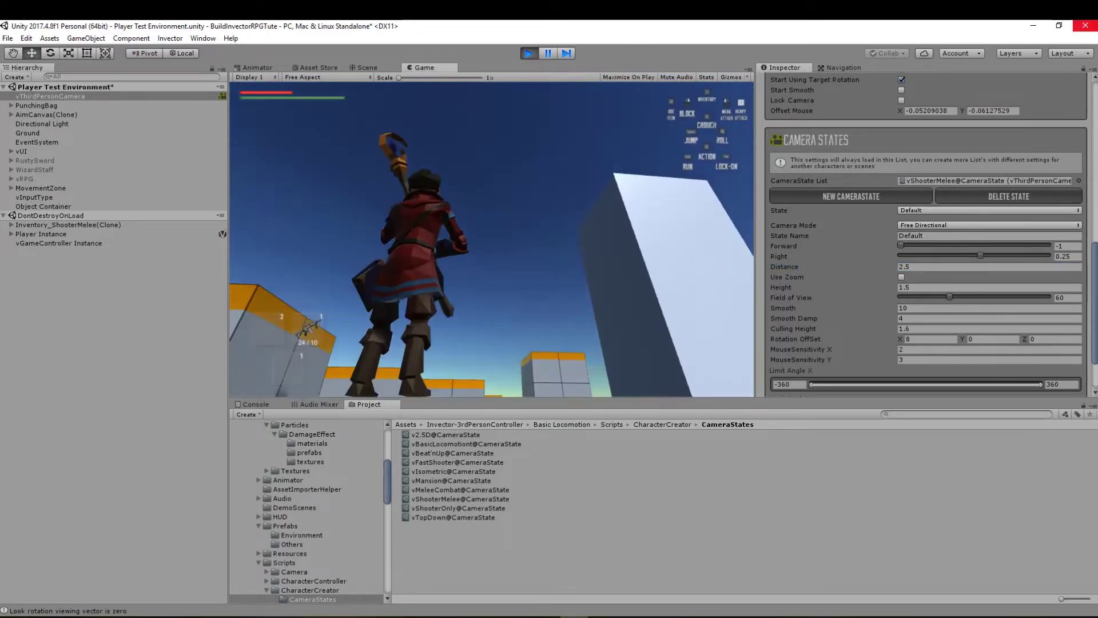
{"action": "left_click", "coordinate": [680, 320]}
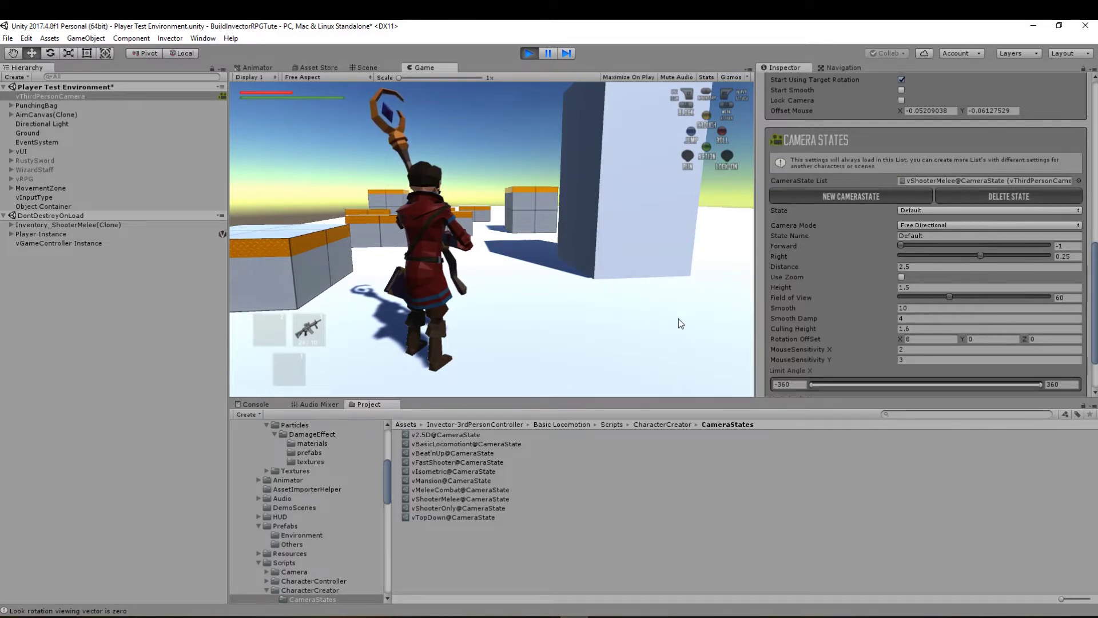
Enable Use Zoom for the Default camera state with a Min Distance of 1.5, and test zooming in the running game
{"action": "left_click", "coordinate": [902, 276]}
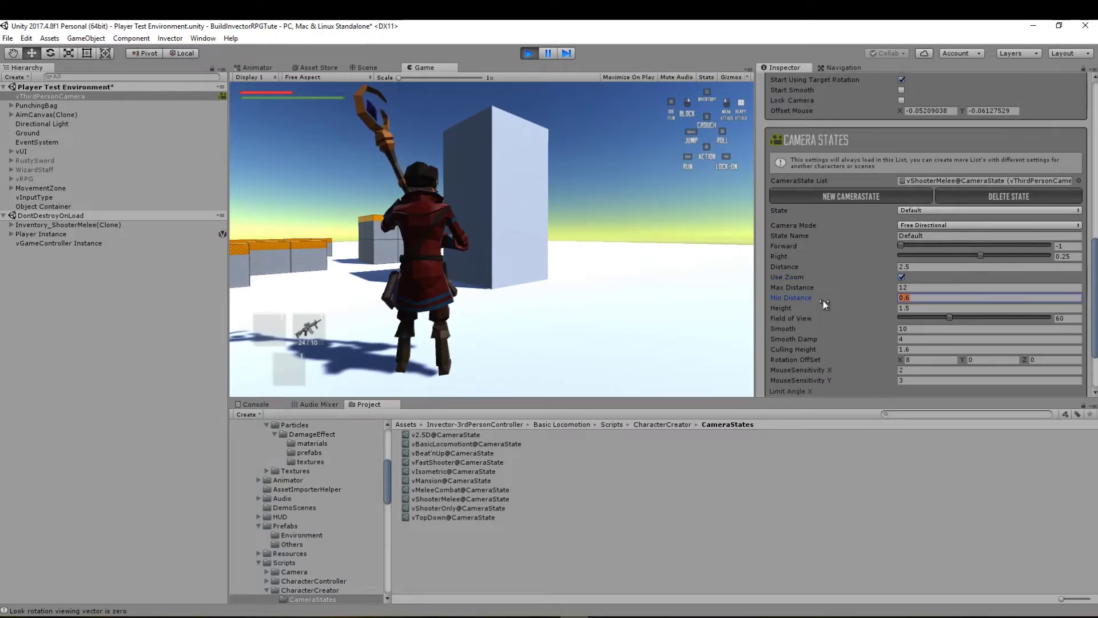
{"action": "type", "text": "1.5"}
{"action": "left_click", "coordinate": [516, 280]}
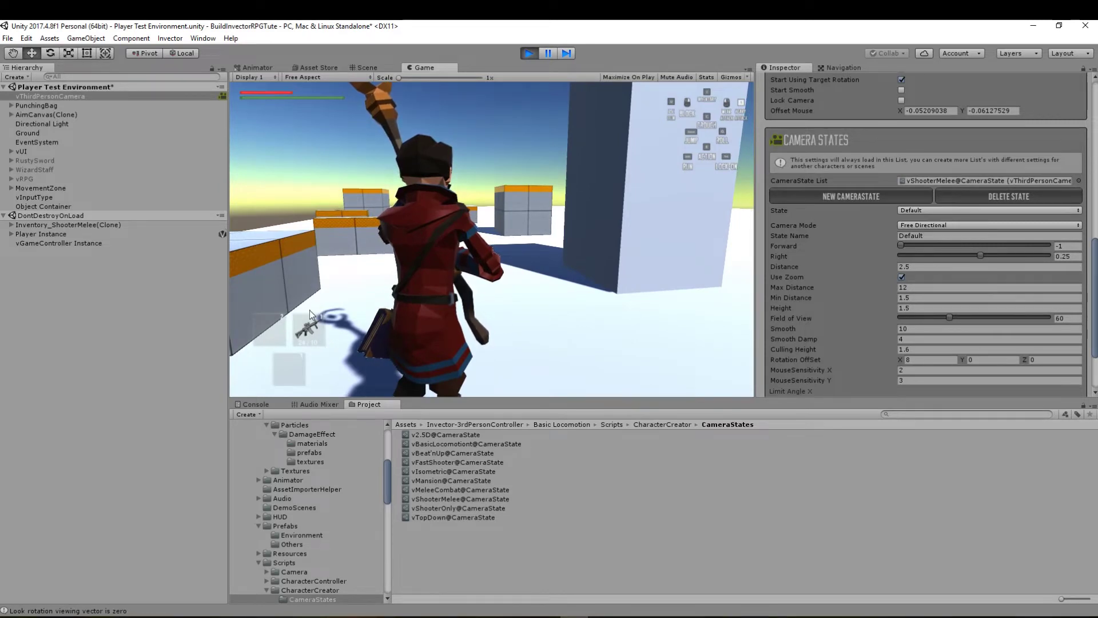
{"action": "scroll", "coordinate": [297, 307], "scroll_direction": "down", "scroll_amount": 8}
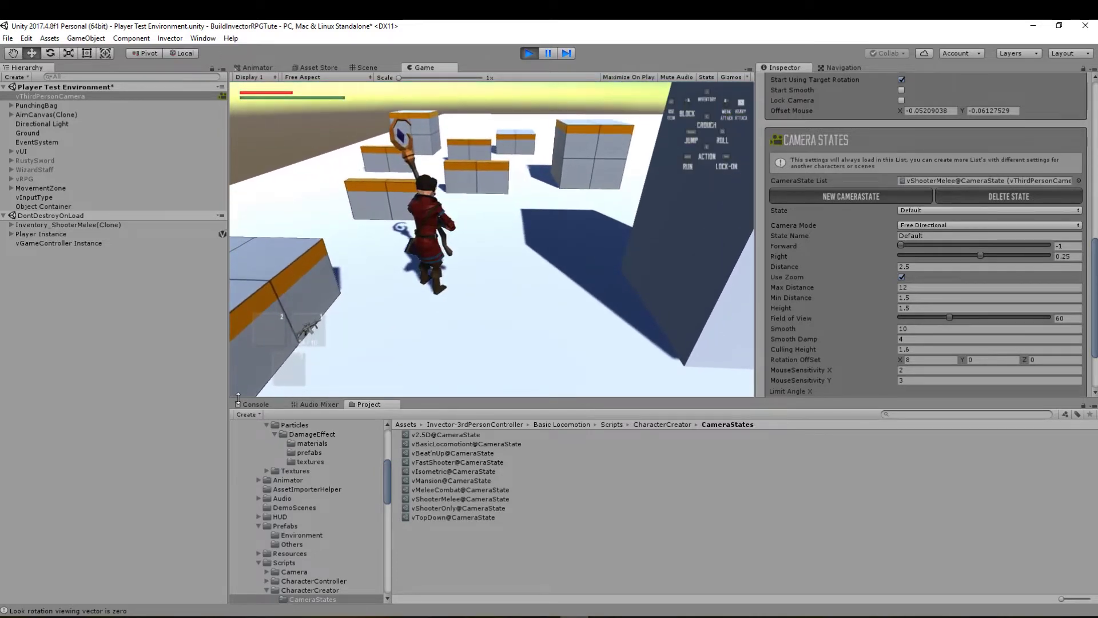
Set the Default camera state's Distance to about 2.43 and check the camera in the running game
{"action": "left_click", "coordinate": [903, 267]}
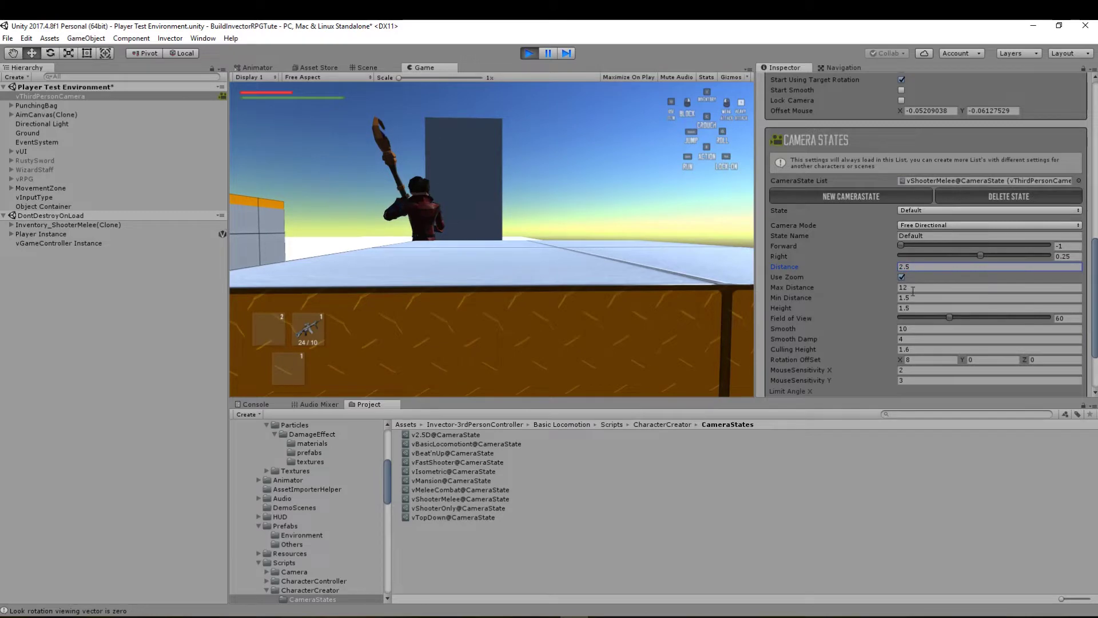
{"action": "left_click_drag", "start_coordinate": [888, 269], "coordinate": [882, 268]}
{"action": "left_click", "coordinate": [455, 237]}
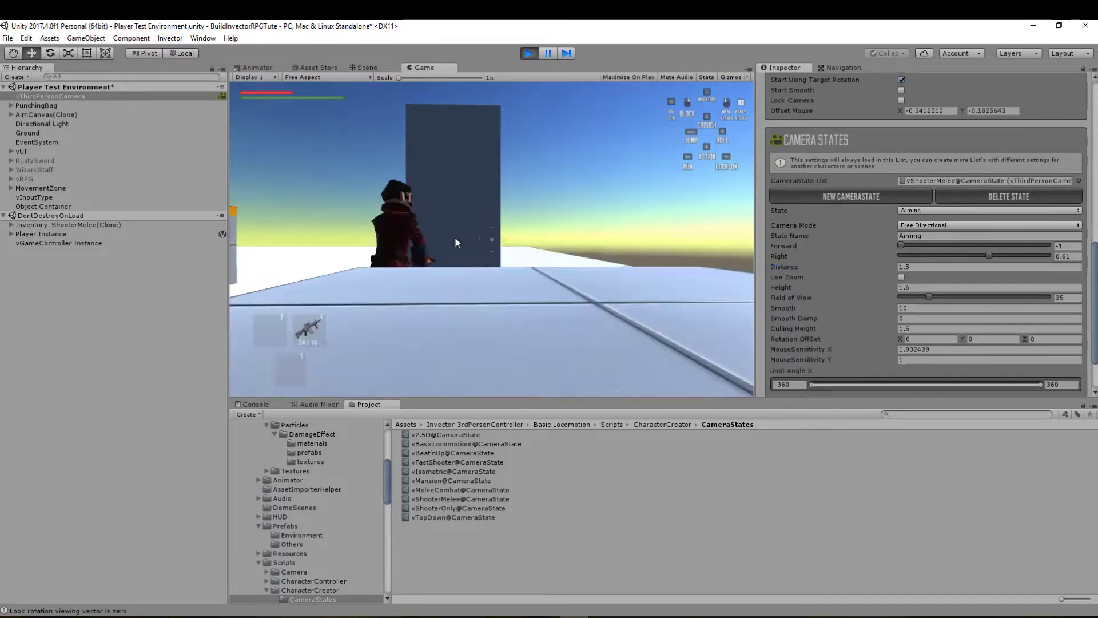
{"action": "key", "text": "Escape"}
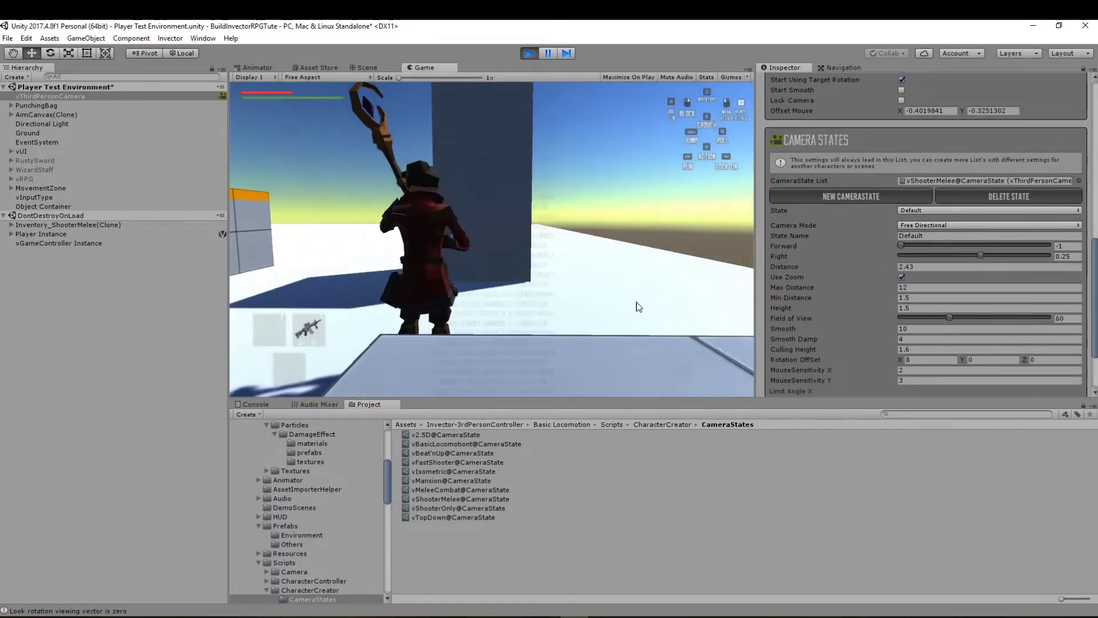
Set the Default camera state's Distance to about 0.68 and check the camera while moving the character in the game
{"action": "left_click_drag", "start_coordinate": [888, 269], "coordinate": [868, 270]}
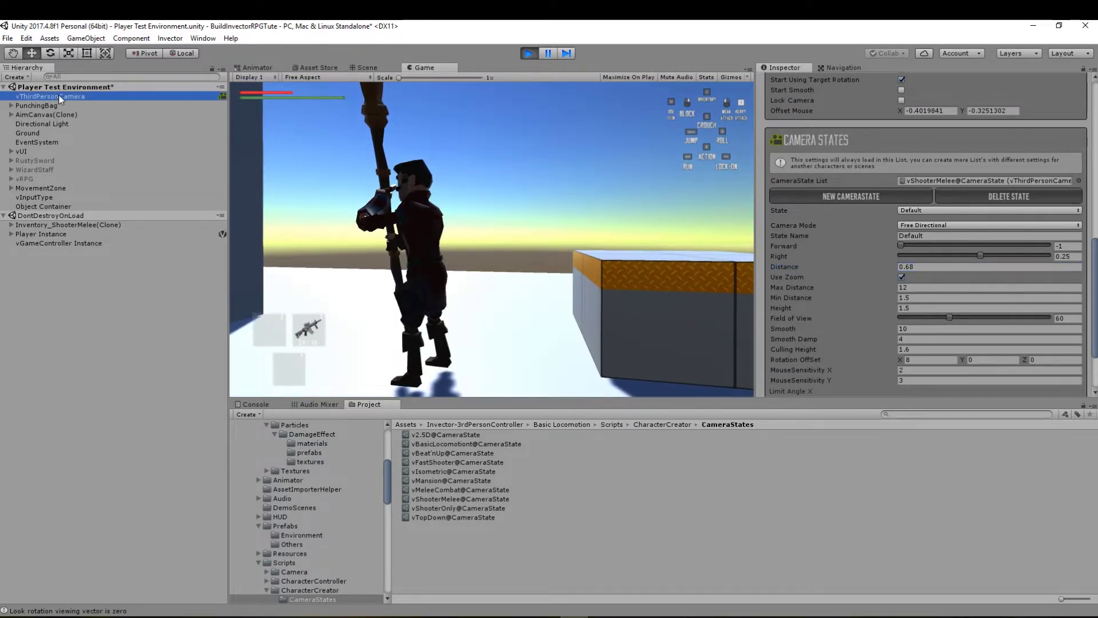
{"action": "left_click", "coordinate": [469, 244]}
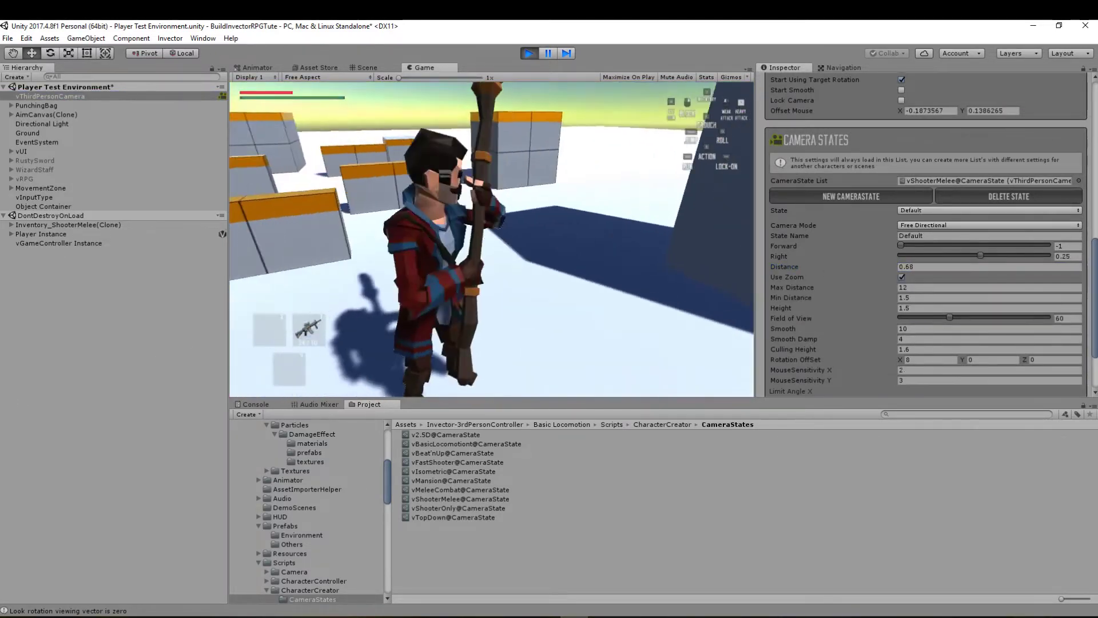
{"action": "key", "text": "w"}
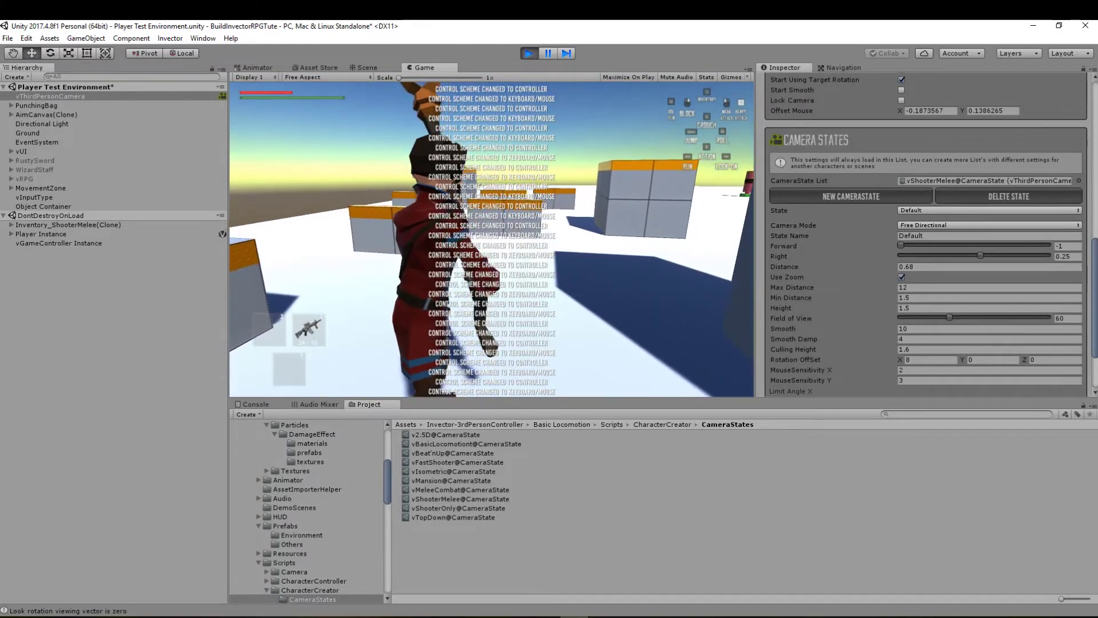
{"action": "key", "text": "Escape"}
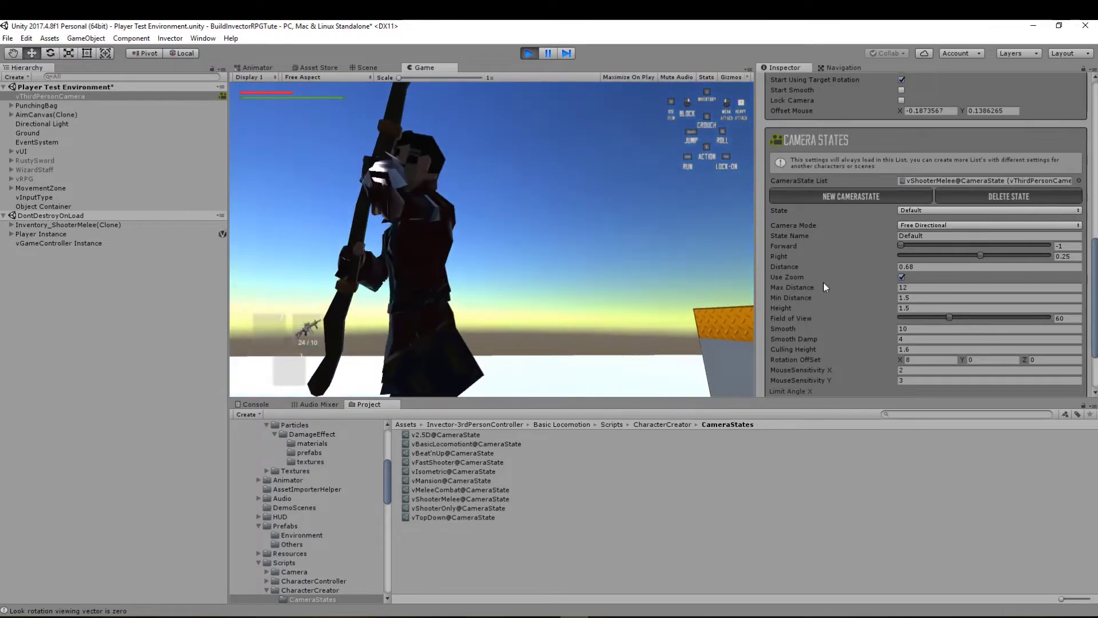
Set the Default camera state's Distance to about 0.21 and disable Use Zoom
{"action": "left_click", "coordinate": [888, 268]}
{"action": "left_click_drag", "start_coordinate": [898, 266], "coordinate": [885, 269]}
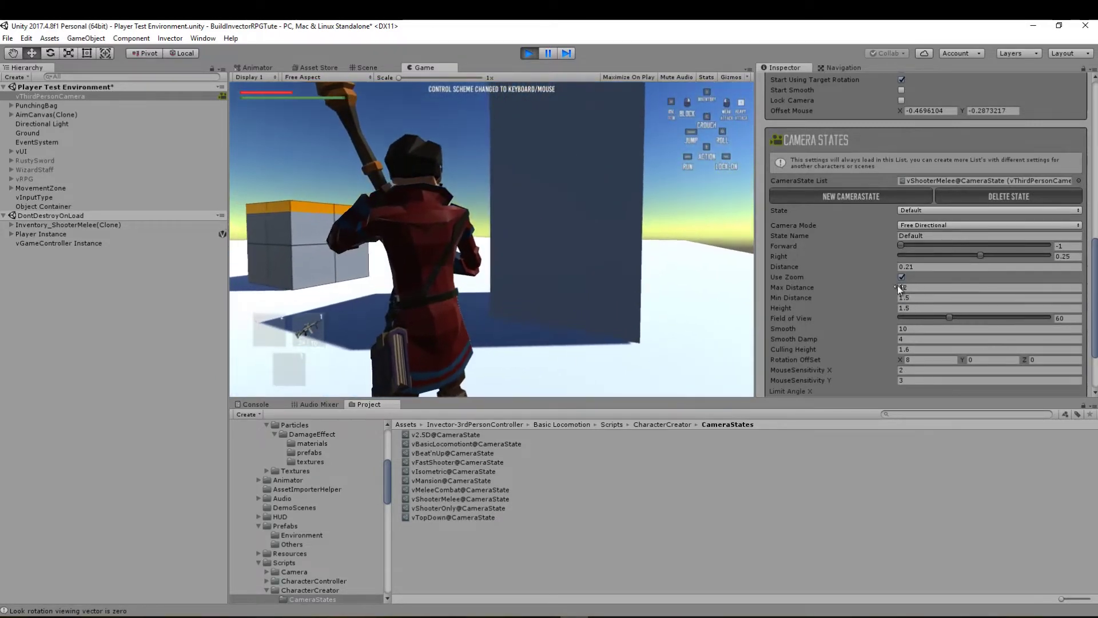
{"action": "left_click", "coordinate": [901, 278]}
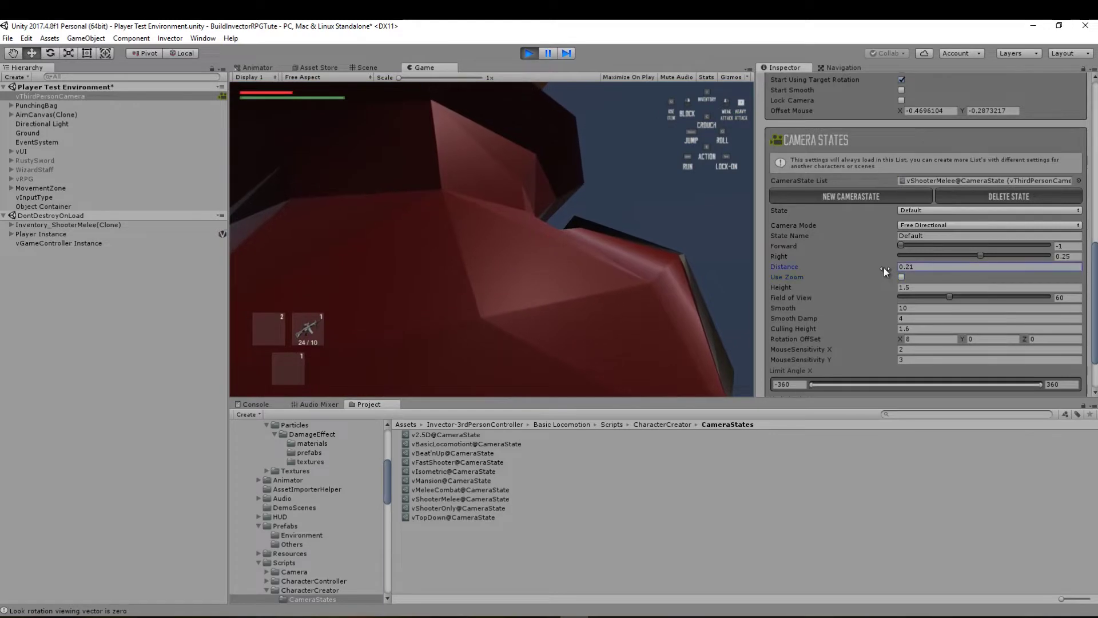
Set the Default camera state's Distance to 3 and check the camera while moving the character in the running game
{"action": "left_click_drag", "start_coordinate": [884, 267], "coordinate": [945, 278]}
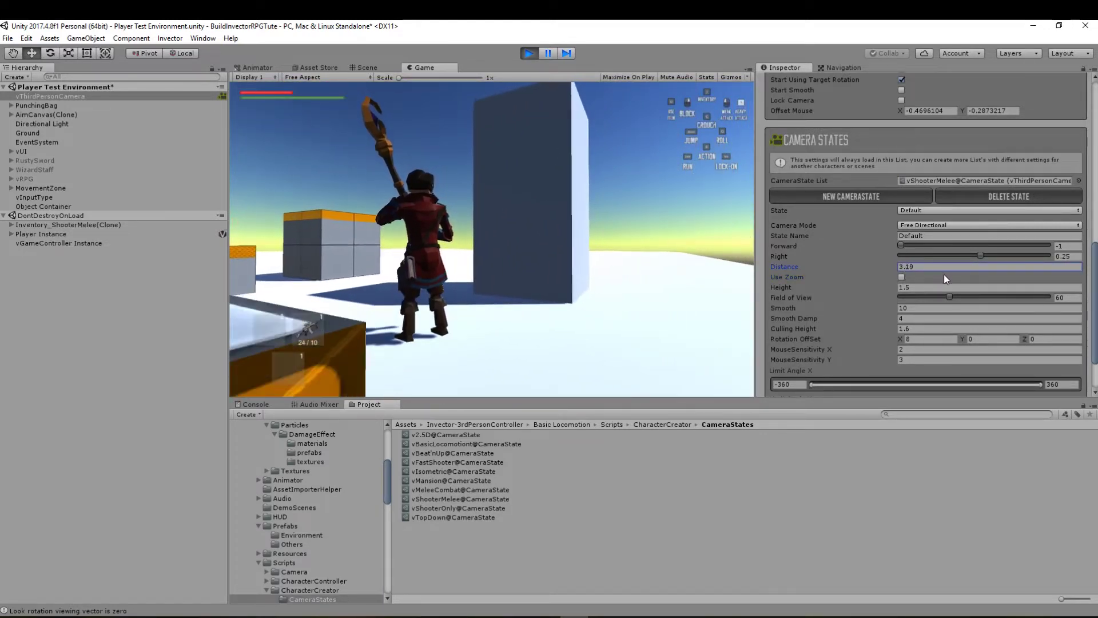
{"action": "left_click", "coordinate": [556, 286]}
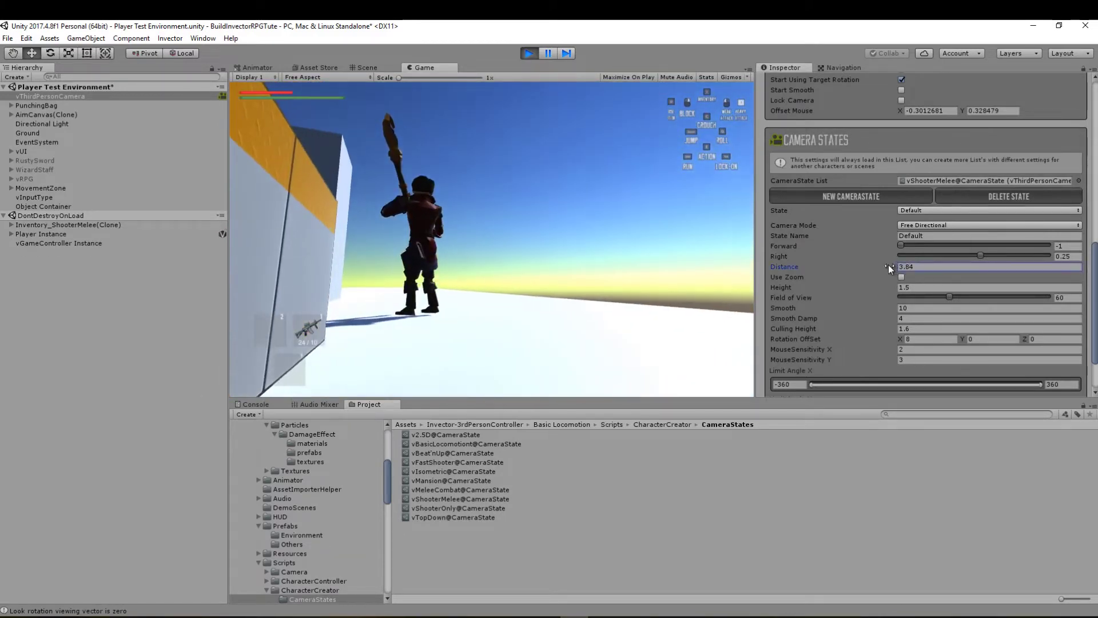
{"action": "left_click_drag", "start_coordinate": [887, 264], "coordinate": [875, 270]}
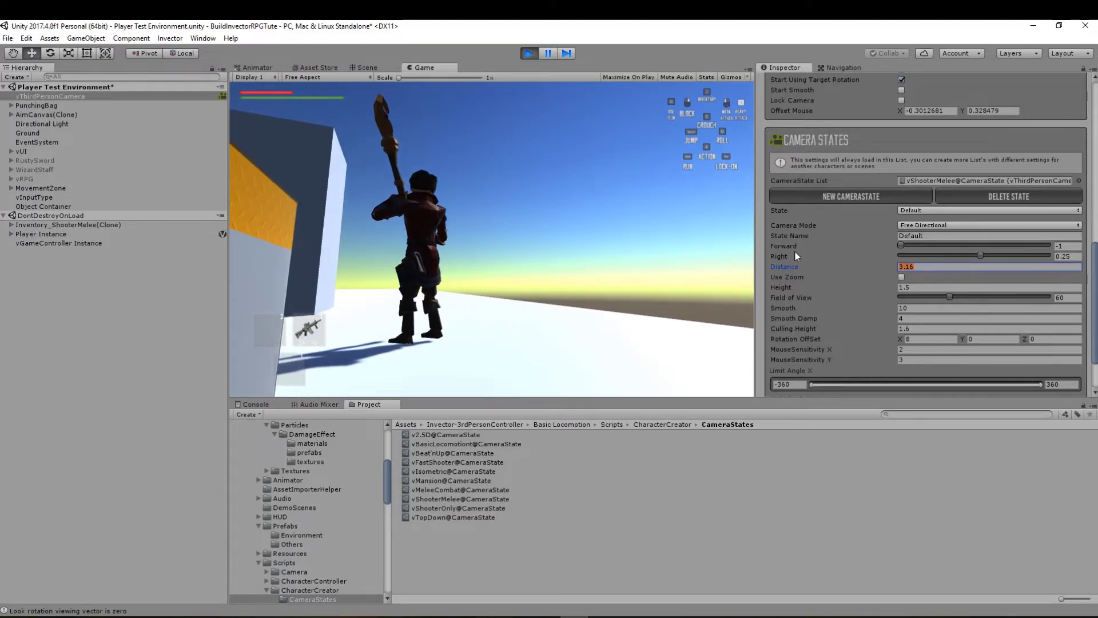
{"action": "type", "text": "3"}
{"action": "left_click", "coordinate": [539, 294]}
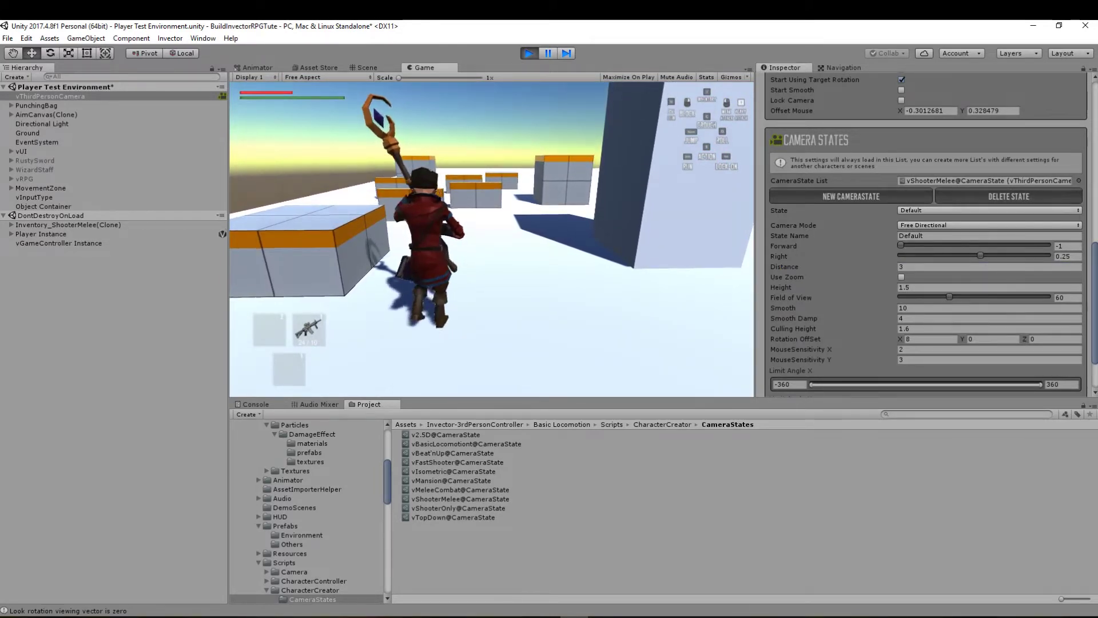
{"action": "key", "text": "w"}
{"action": "key", "text": "s"}
{"action": "key", "text": "w"}
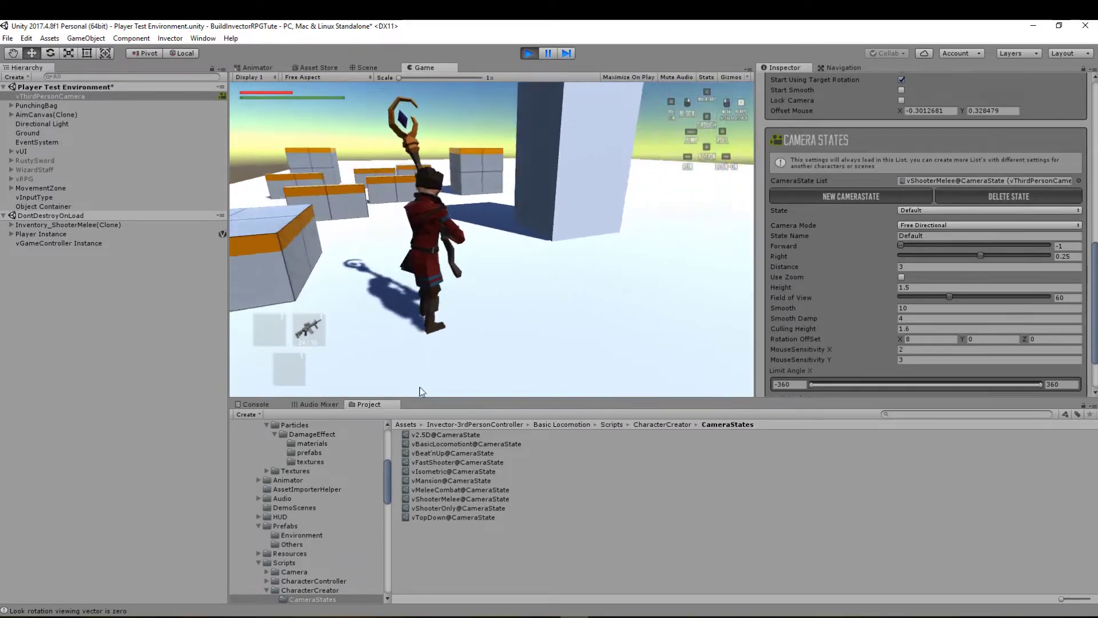
Enable Use Zoom for the Default camera state with a Max Distance of 3
{"action": "left_click", "coordinate": [901, 277]}
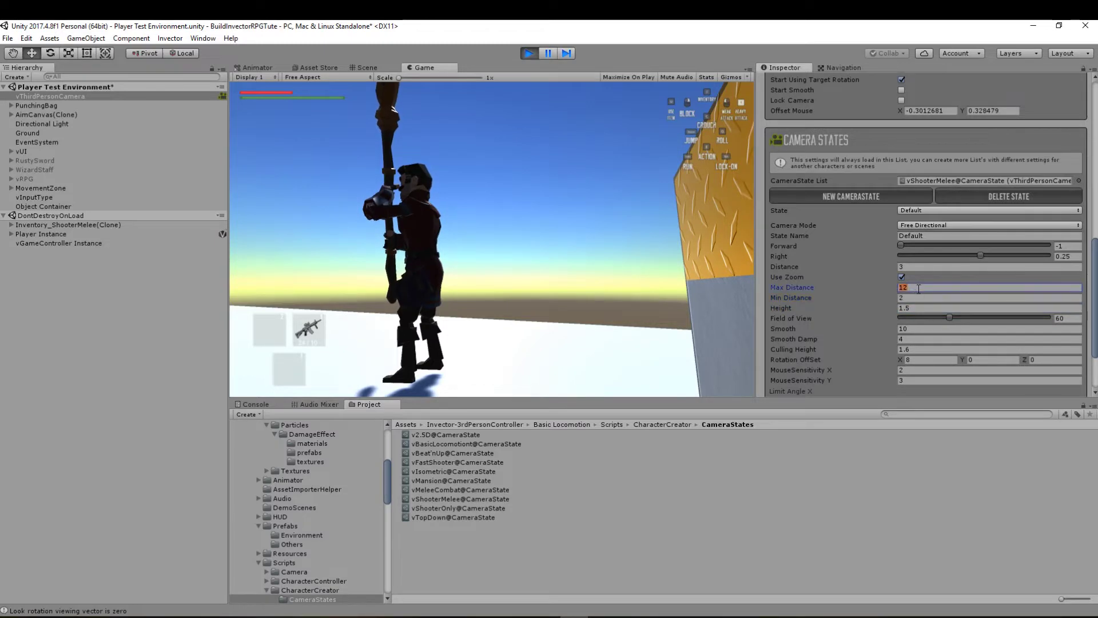
{"action": "left_click", "coordinate": [578, 291]}
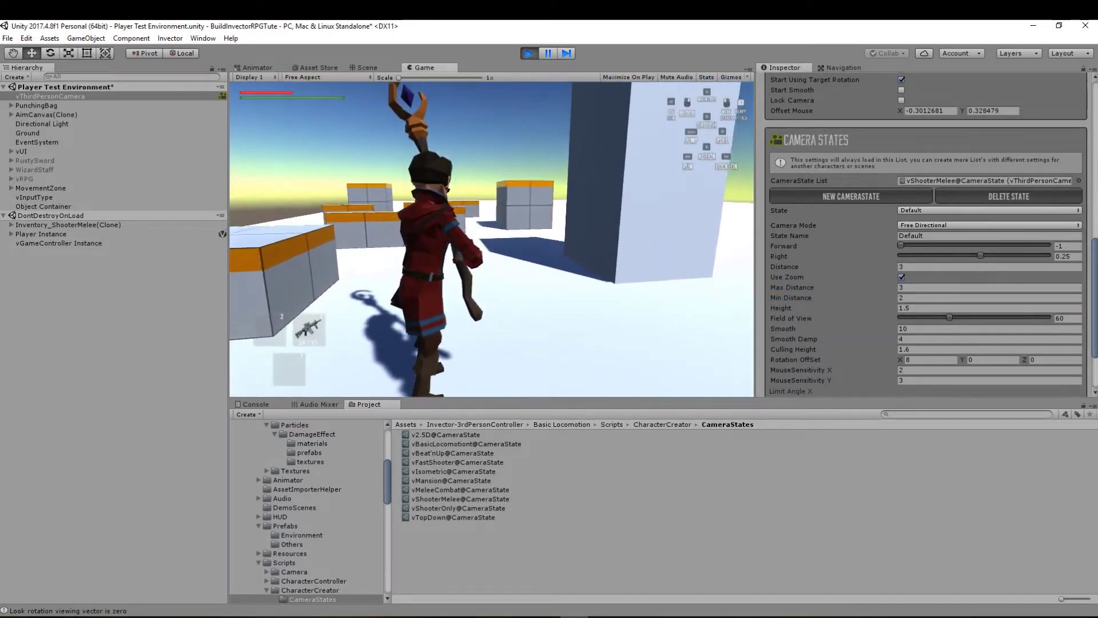
{"action": "key", "text": "w"}
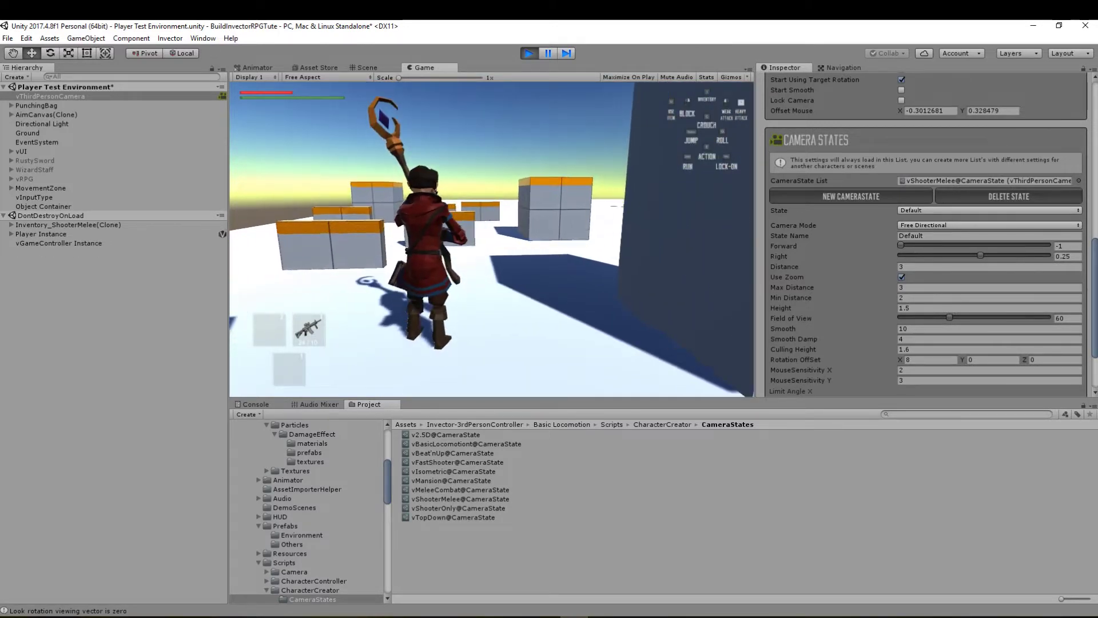
Test zooming the camera in and out while moving the character around in the running game
{"action": "scroll", "coordinate": [492, 239], "scroll_direction": "up", "scroll_amount": 3}
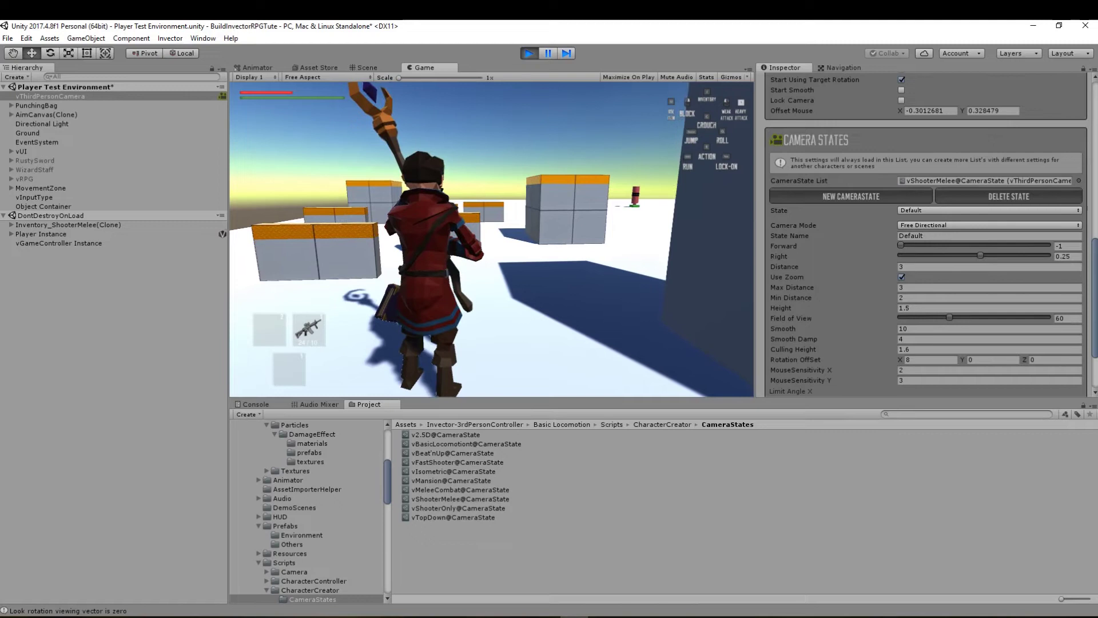
{"action": "scroll", "coordinate": [492, 239], "scroll_direction": "down", "scroll_amount": 3}
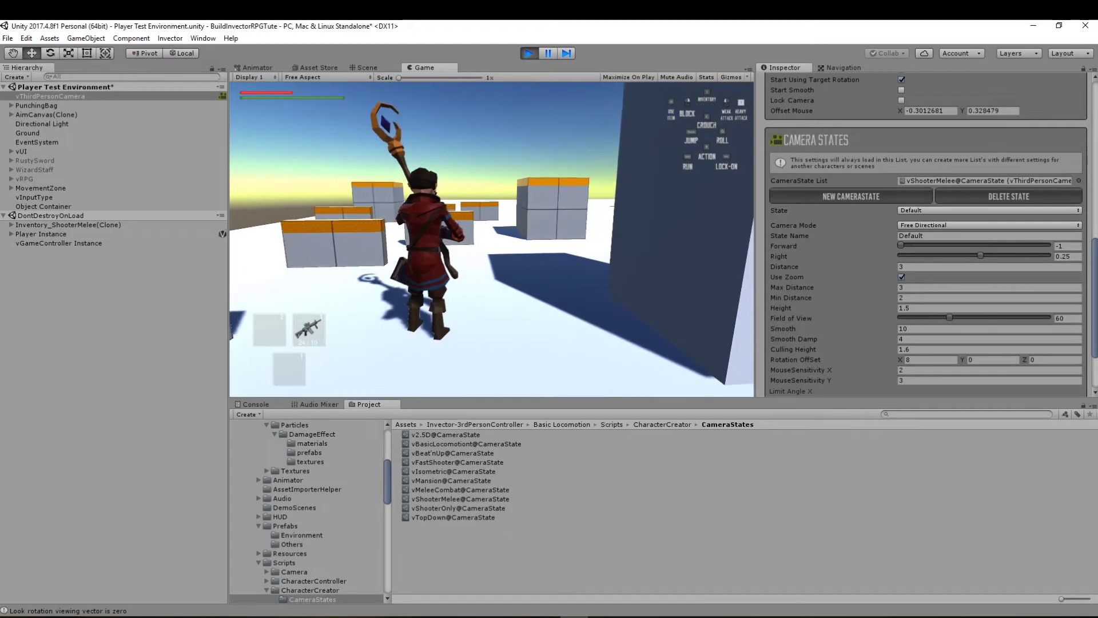
{"action": "scroll", "coordinate": [492, 239], "scroll_direction": "up", "scroll_amount": 3}
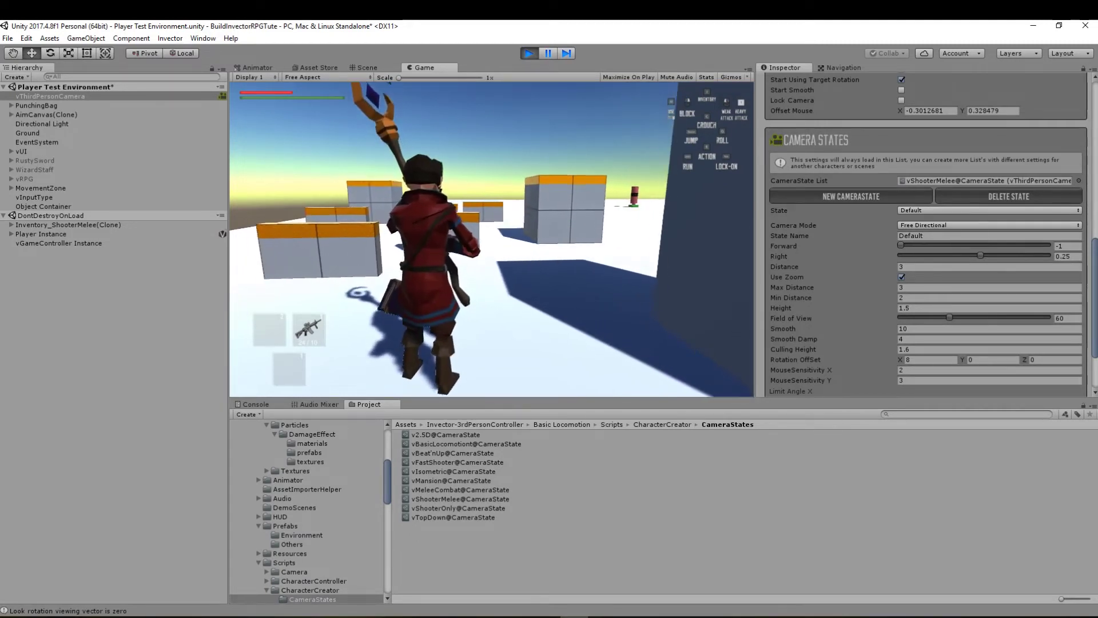
{"action": "scroll", "coordinate": [492, 239], "scroll_direction": "down", "scroll_amount": 3}
{"action": "key", "text": "s"}
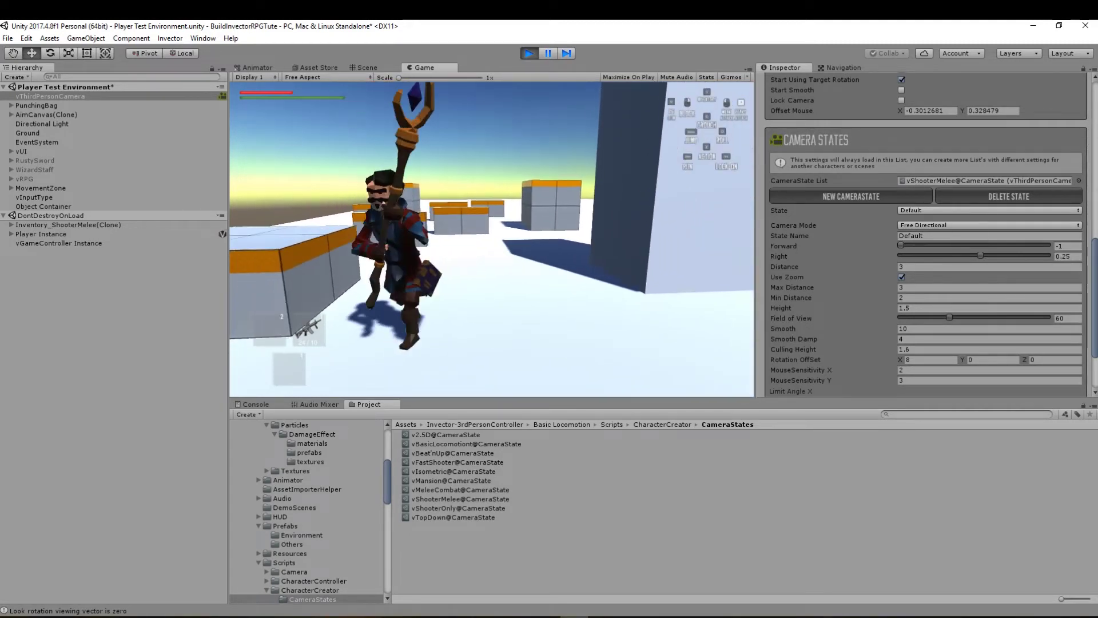
{"action": "key", "text": "d"}
{"action": "key", "text": "w"}
{"action": "scroll", "coordinate": [492, 239], "scroll_direction": "up", "scroll_amount": 3}
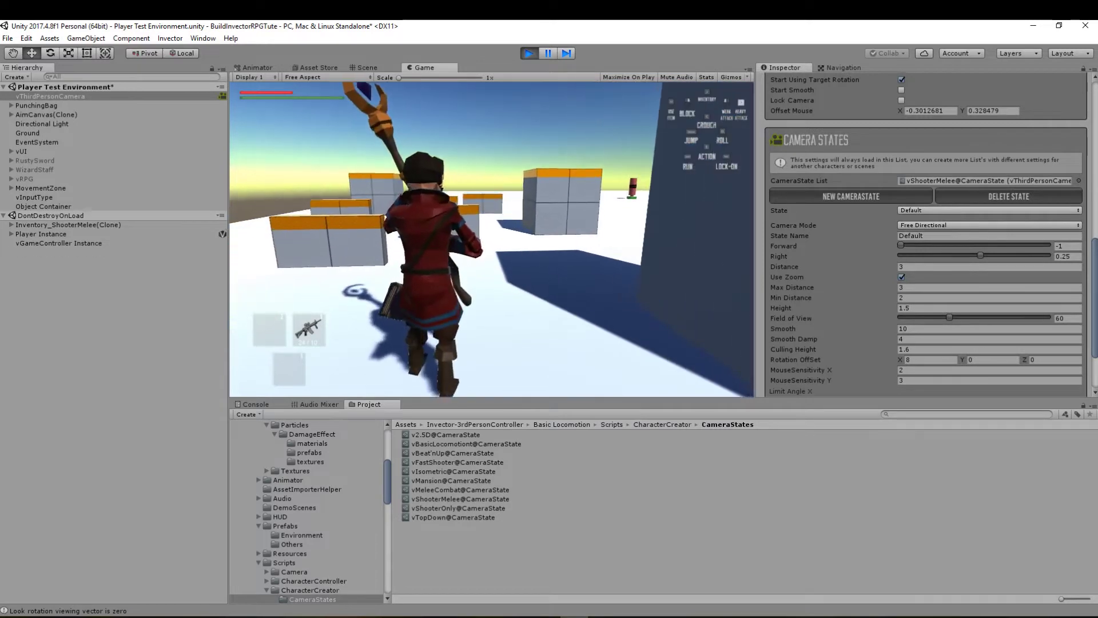
{"action": "scroll", "coordinate": [492, 239], "scroll_direction": "down", "scroll_amount": 3}
{"action": "scroll", "coordinate": [492, 239], "scroll_direction": "up", "scroll_amount": 3}
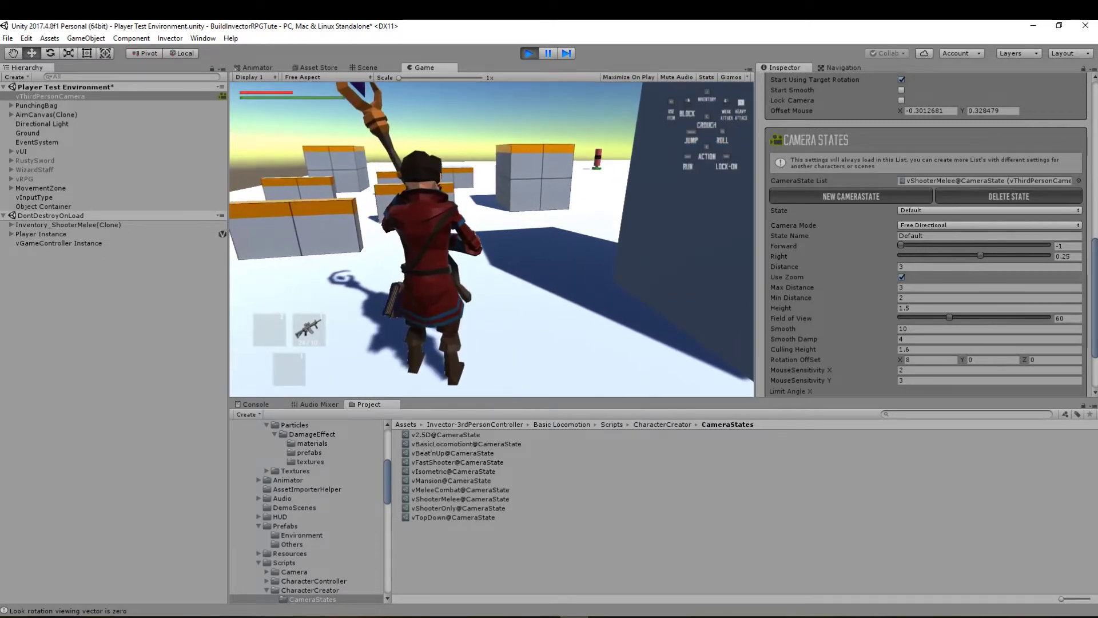
{"action": "scroll", "coordinate": [492, 239], "scroll_direction": "down", "scroll_amount": 3}
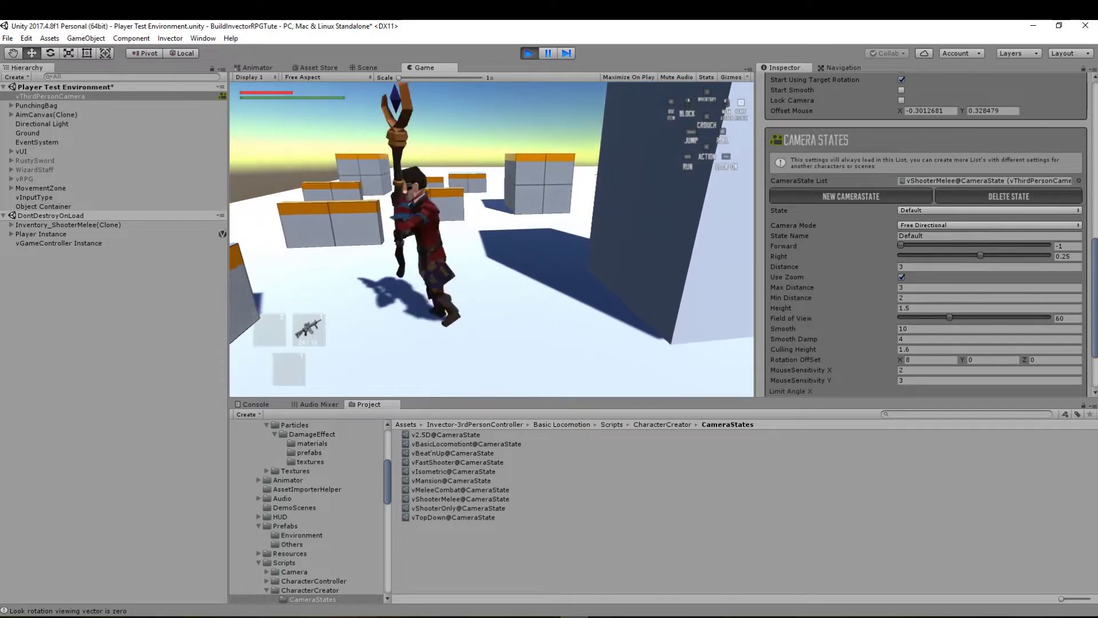
{"action": "key", "text": "w"}
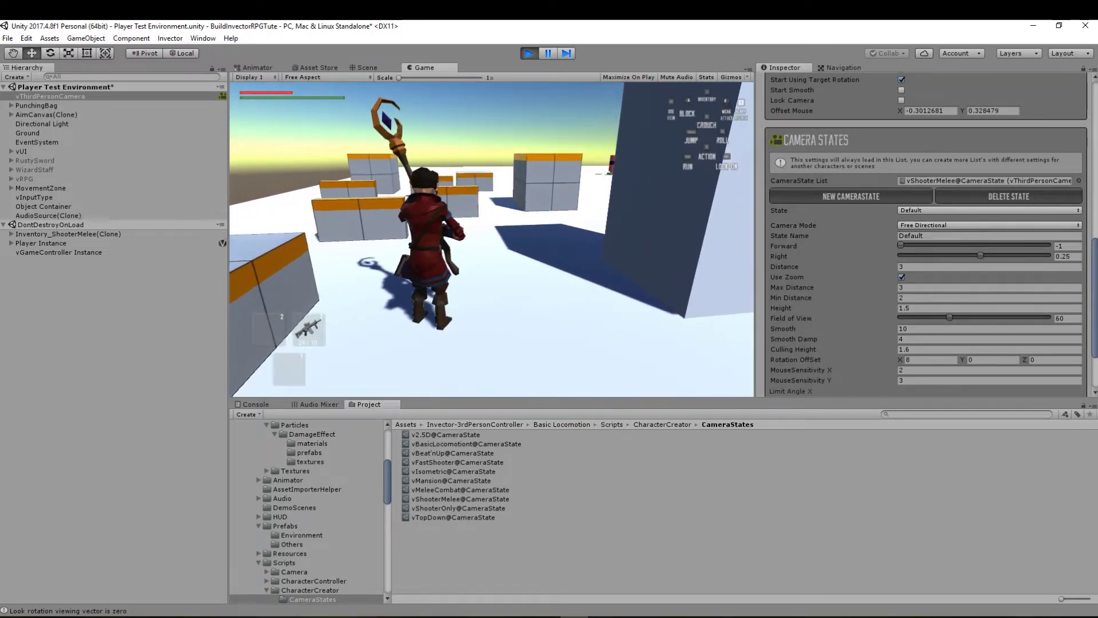
{"action": "scroll", "coordinate": [492, 239], "scroll_direction": "up", "scroll_amount": 3}
{"action": "key", "text": "Escape"}
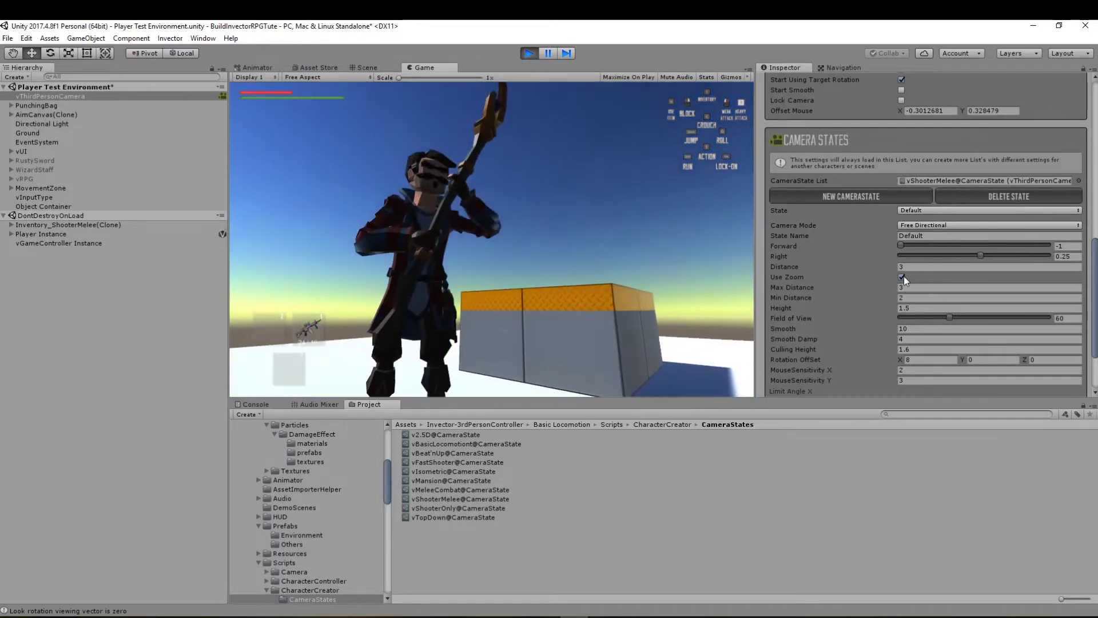
Disable Use Zoom for the Default camera state and set its Distance to 2.5
{"action": "left_click", "coordinate": [902, 277]}
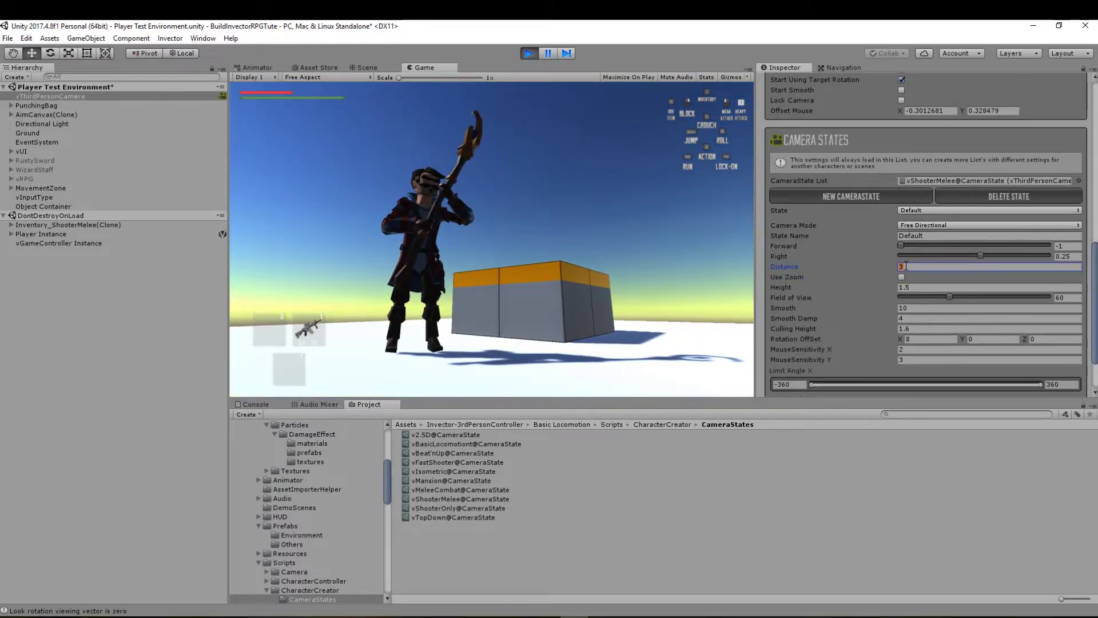
{"action": "type", "text": "2.5"}
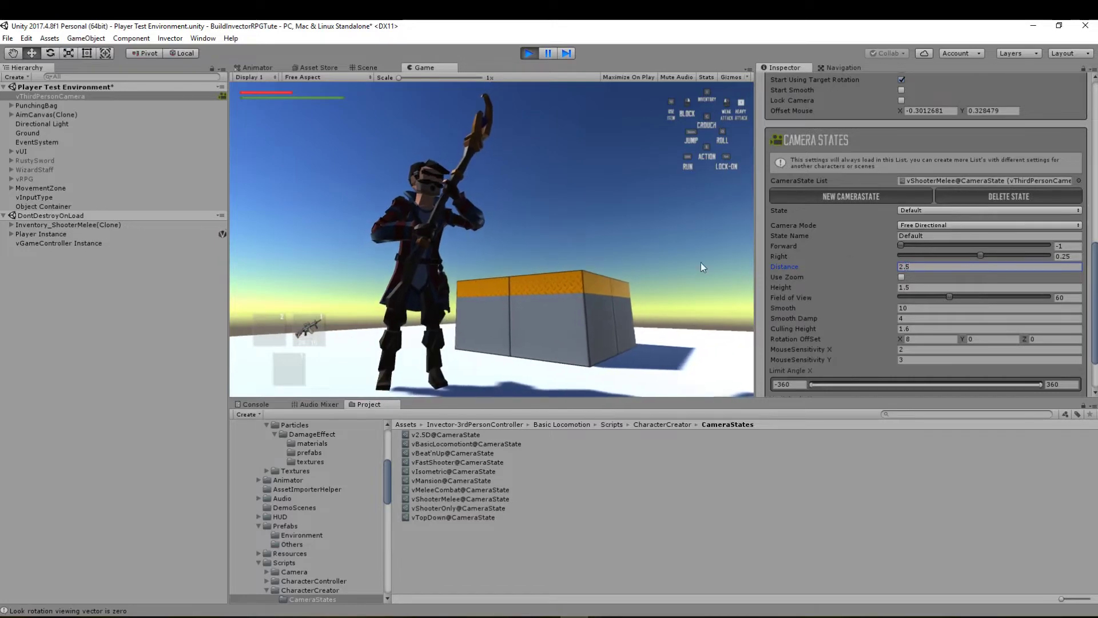
{"action": "left_click", "coordinate": [560, 326]}
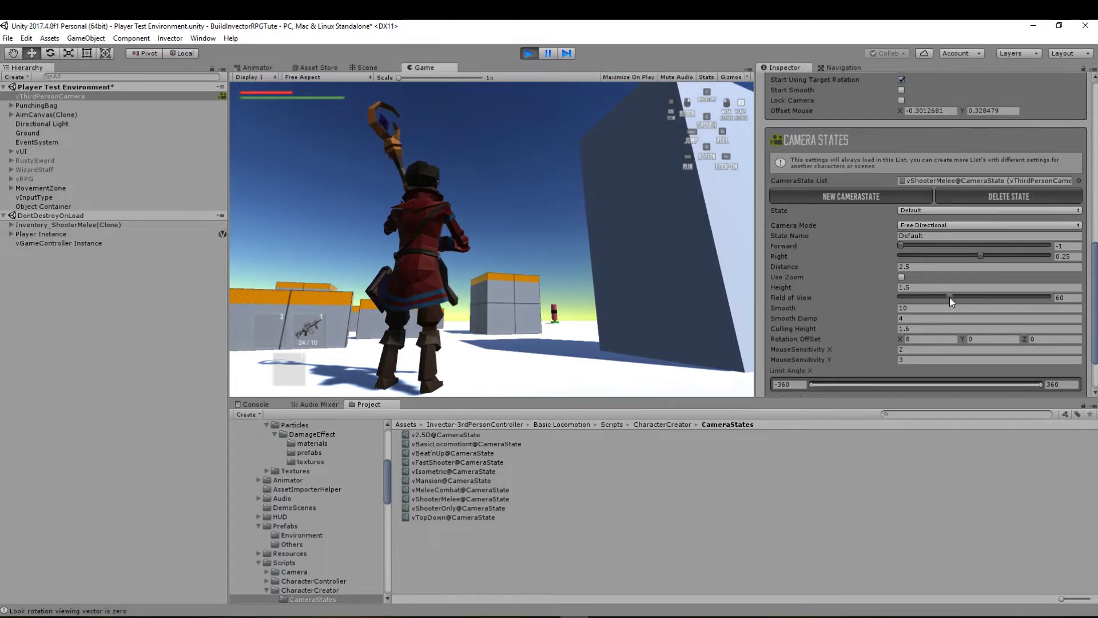
Set the Default camera state's Field of View to 90 and check the camera while moving the character
{"action": "left_click", "coordinate": [949, 297]}
{"action": "left_click_drag", "start_coordinate": [953, 297], "coordinate": [974, 297]}
{"action": "left_click", "coordinate": [1079, 297]}
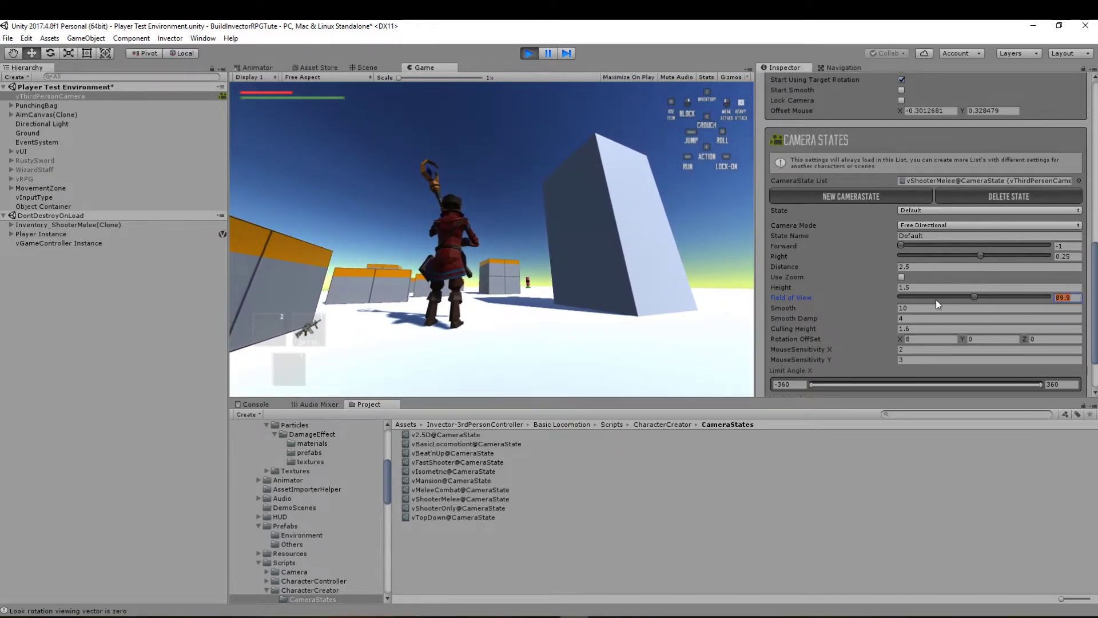
{"action": "type", "text": "90w"}
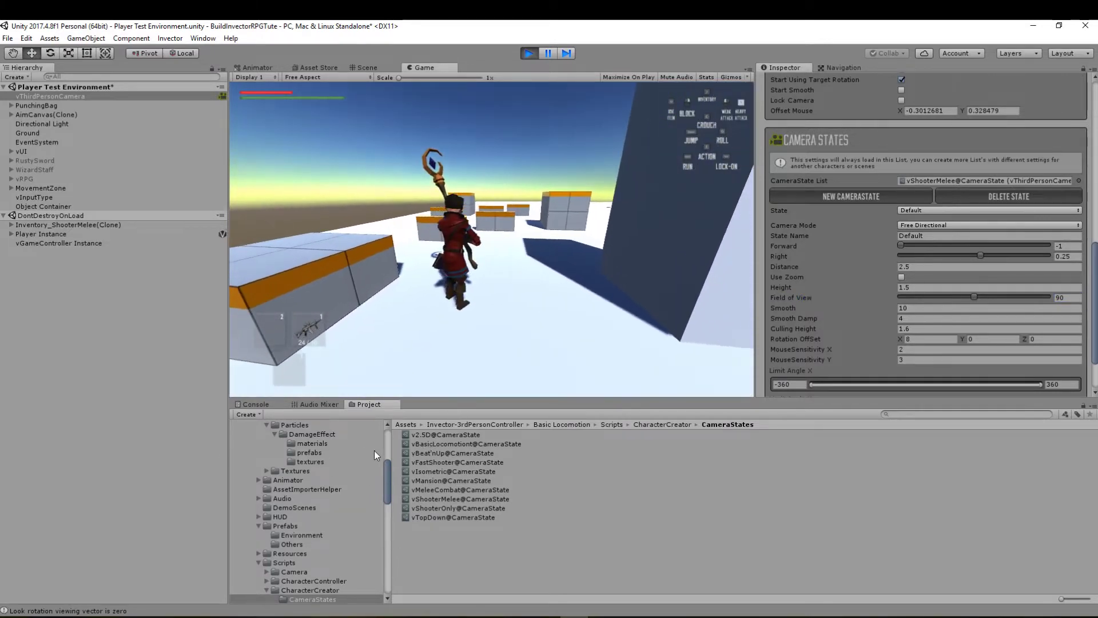
{"action": "key", "text": "space"}
Maximize the Game view, test the wide camera while running and jumping over obstacles, and restore the editor layout
{"action": "left_click", "coordinate": [458, 107]}
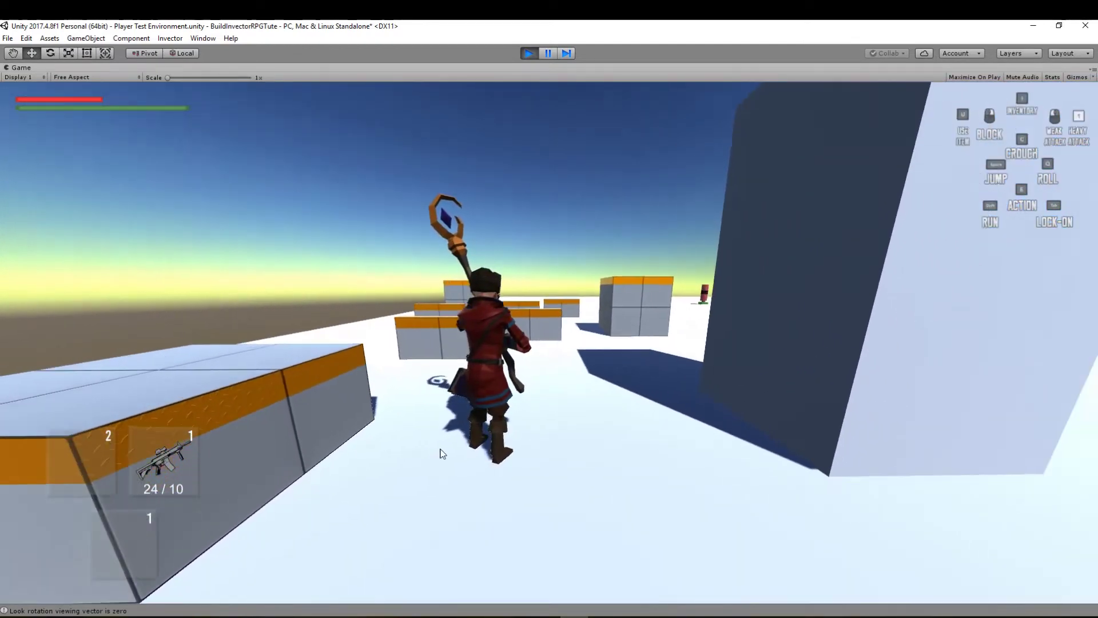
{"action": "key", "text": "w"}
{"action": "key", "text": "a"}
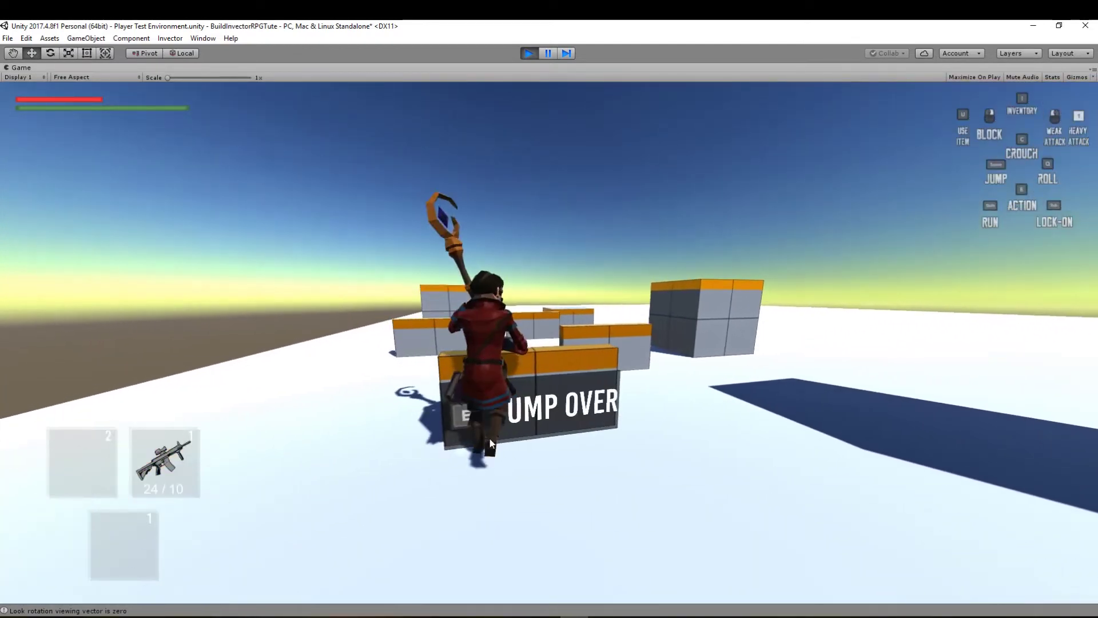
{"action": "key", "text": "e"}
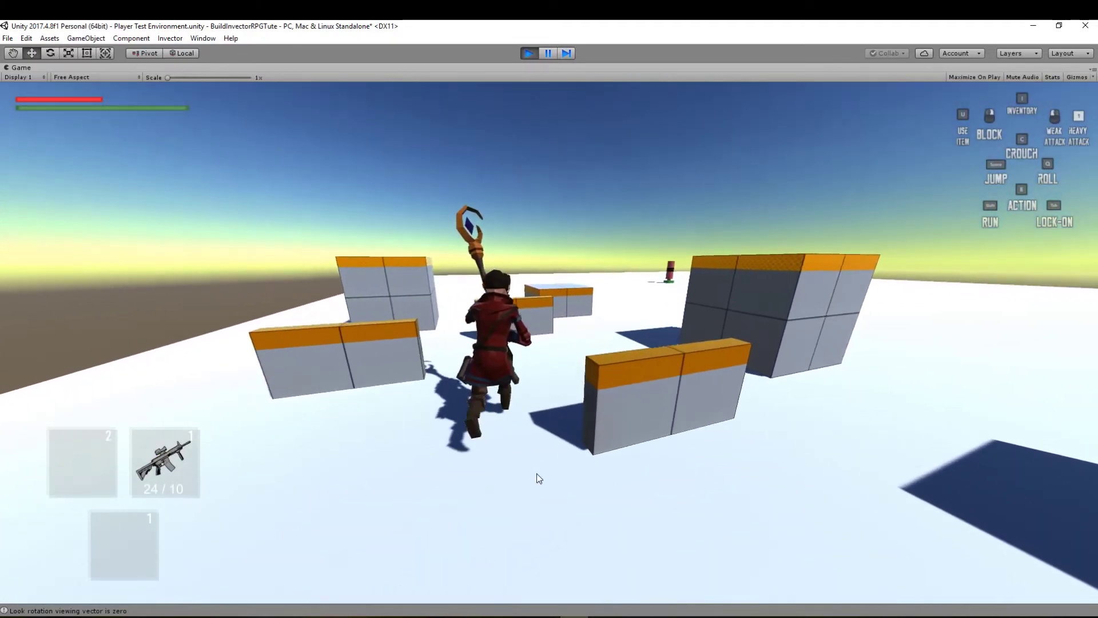
{"action": "key", "text": "e"}
{"action": "key", "text": "s"}
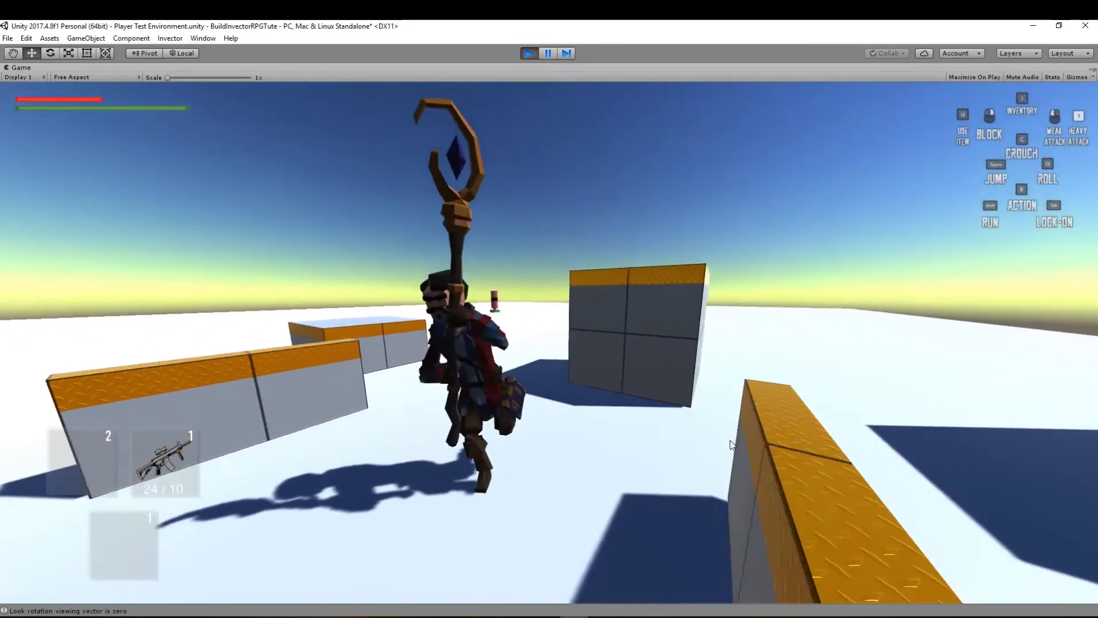
{"action": "key", "text": "s"}
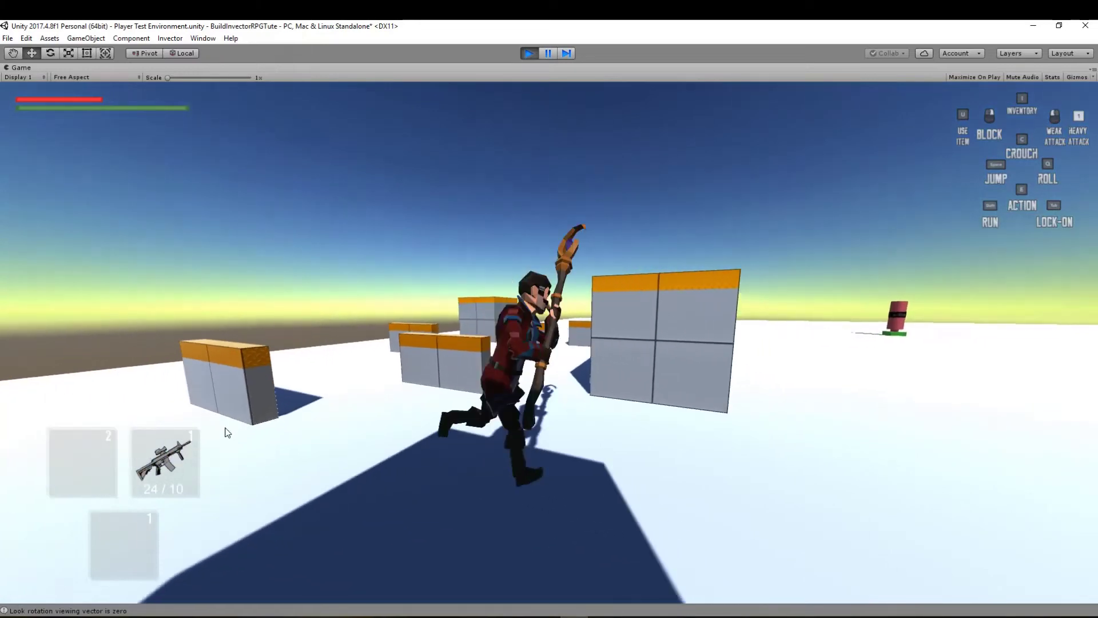
{"action": "key", "text": "s"}
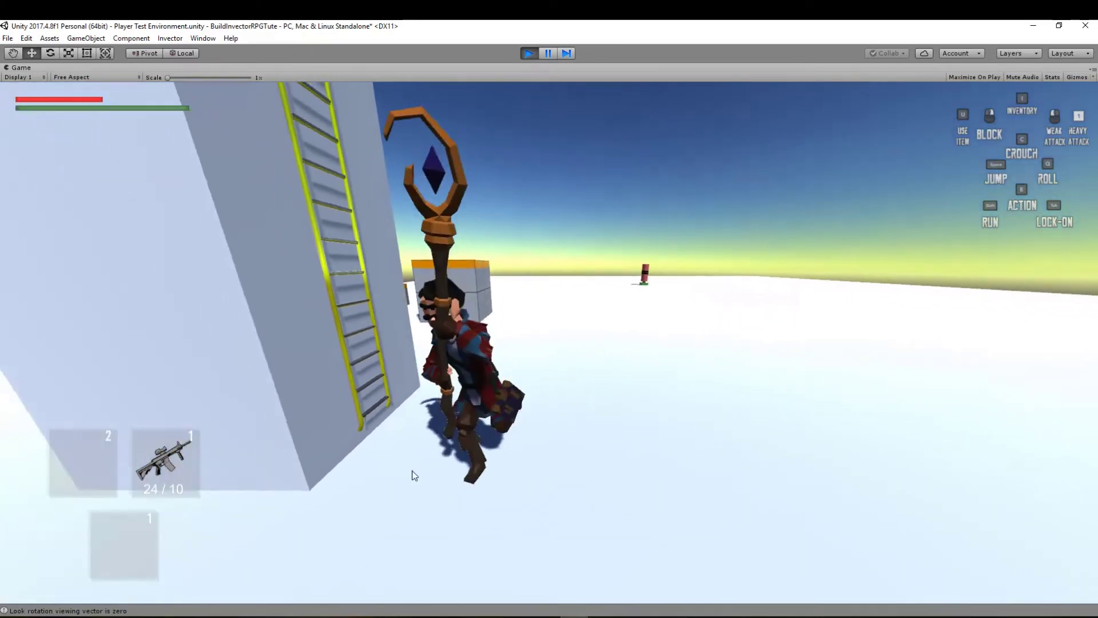
{"action": "key", "text": "a"}
{"action": "key", "text": "w"}
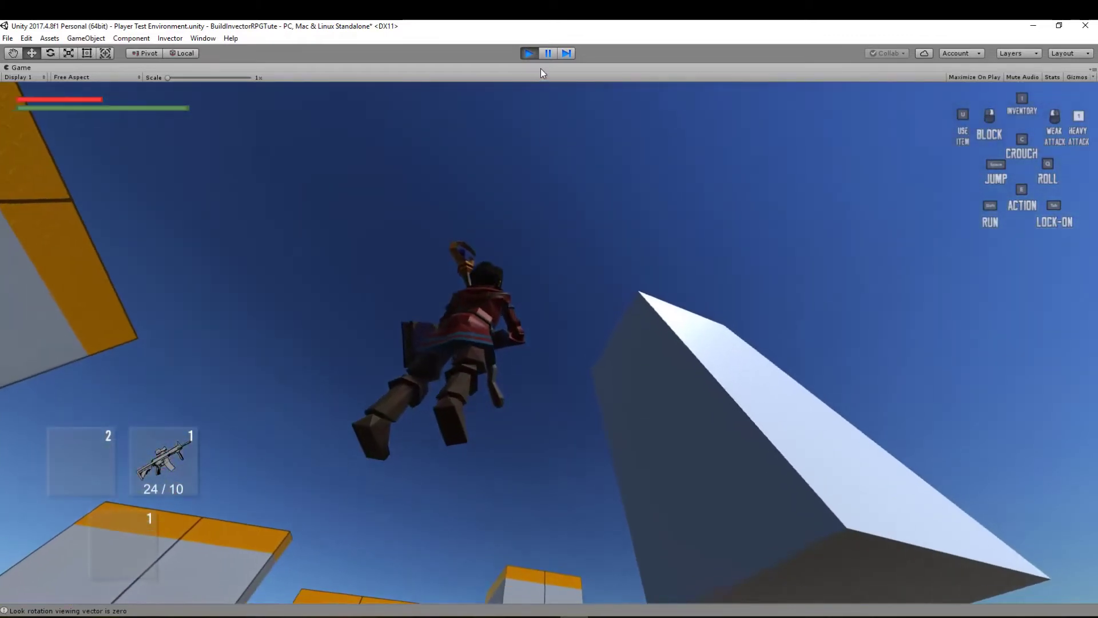
{"action": "right_click", "coordinate": [540, 67]}
{"action": "left_click", "coordinate": [563, 105]}
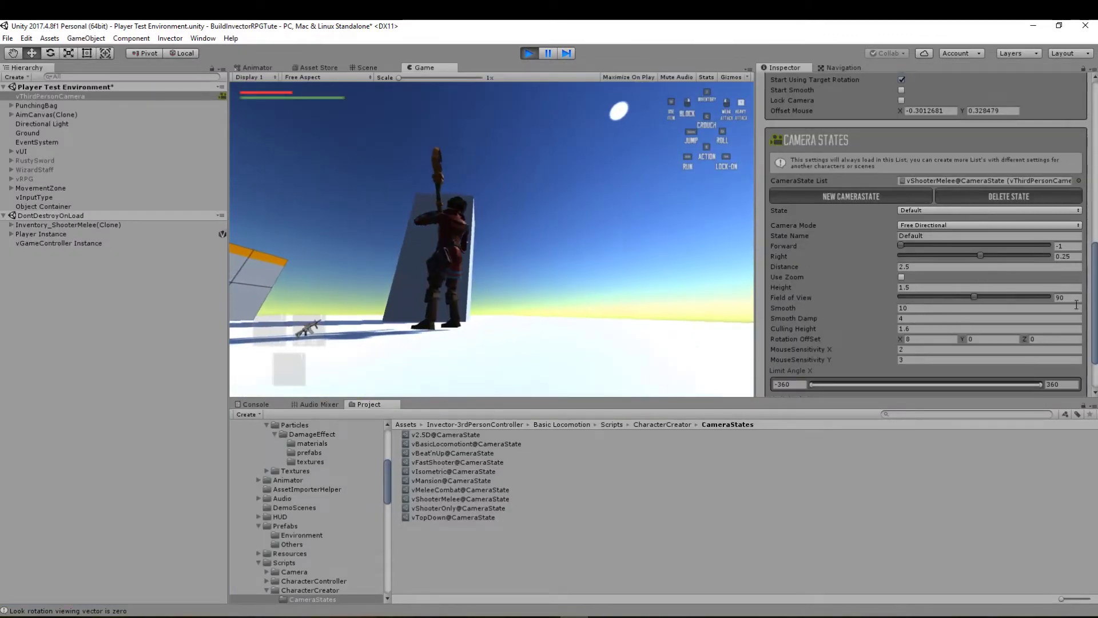
Set the Default camera state's Field of View to 70 and check the camera while moving the character
{"action": "left_click", "coordinate": [1075, 299]}
{"action": "type", "text": "70"}
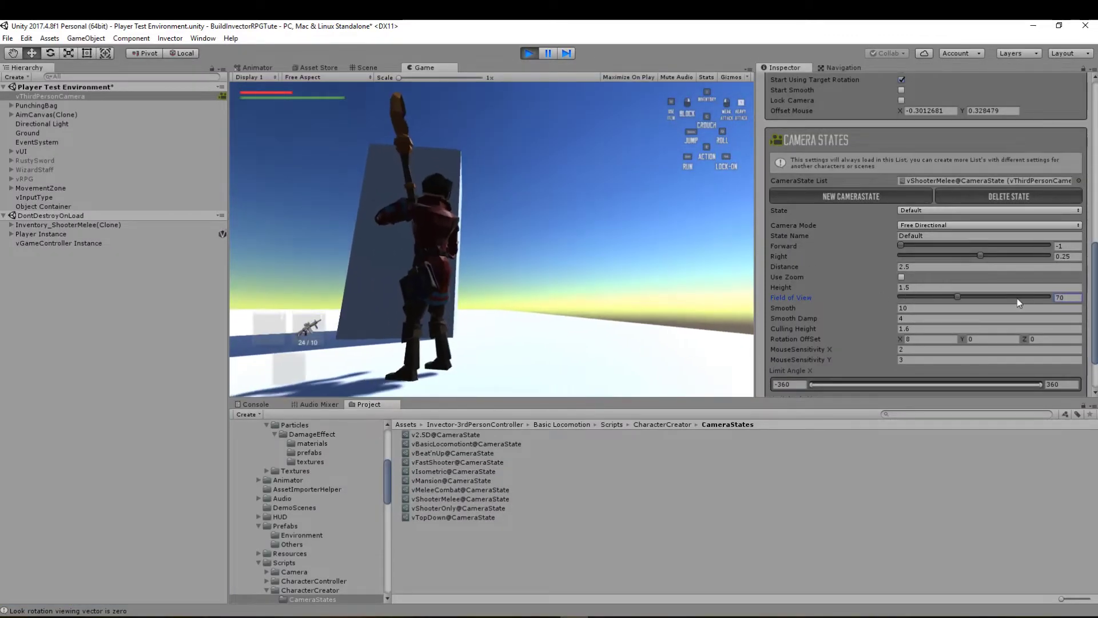
{"action": "type", "text": "w"}
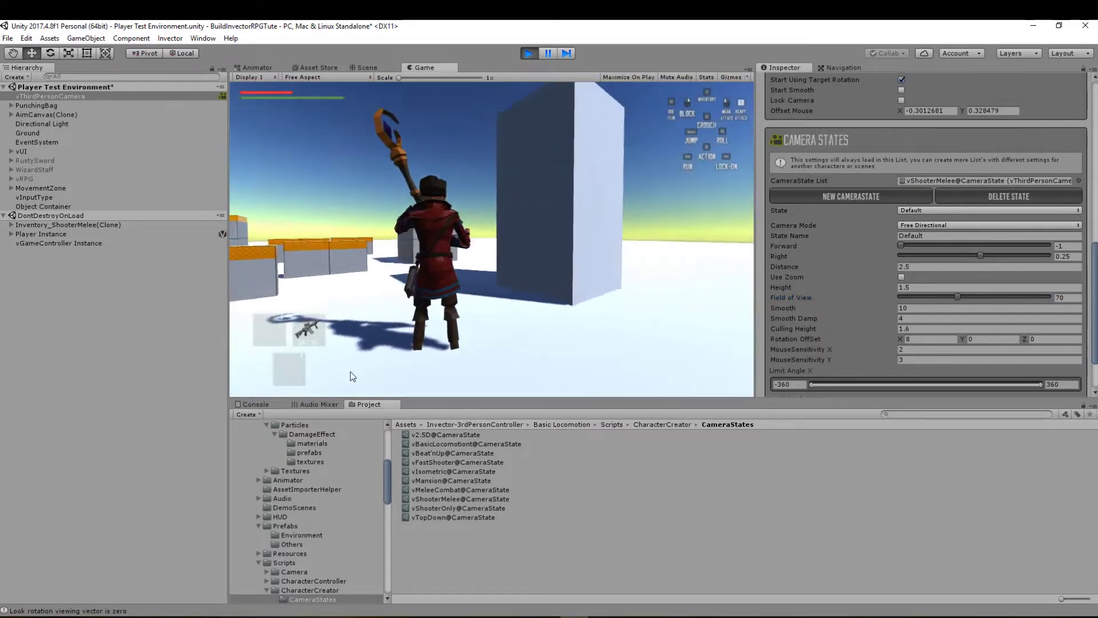
{"action": "type", "text": "w"}
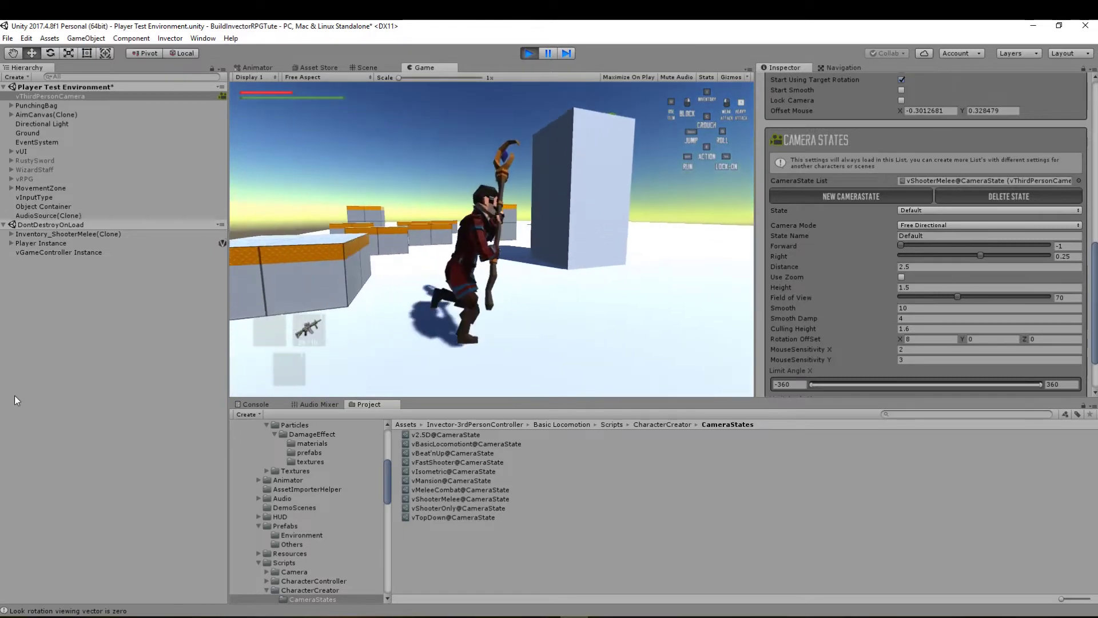
{"action": "type", "text": "w"}
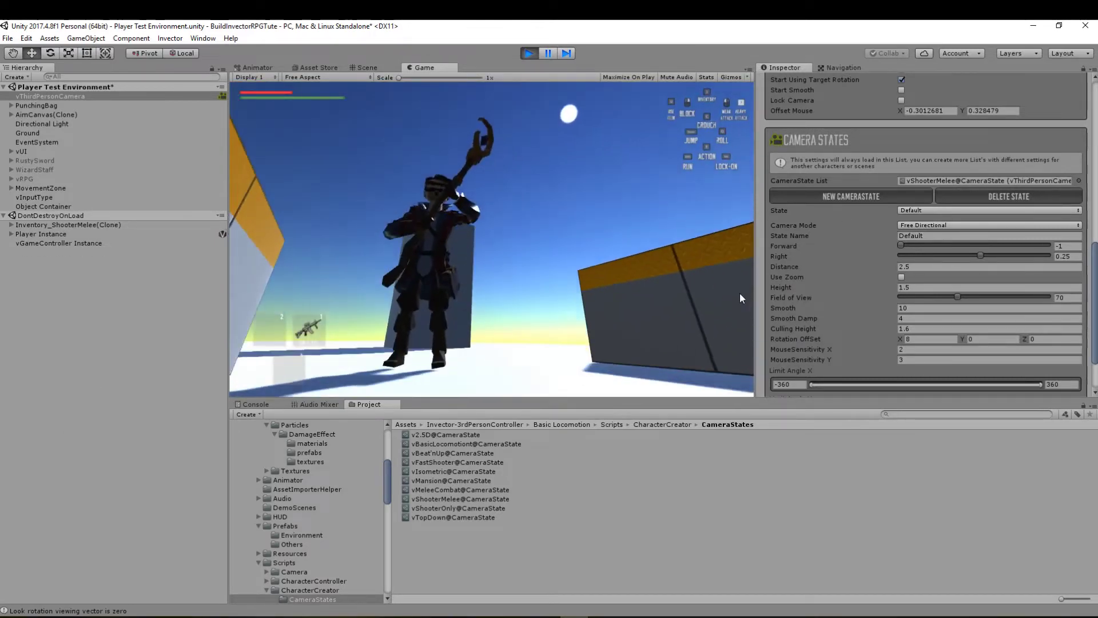
Set the Default camera state's Field of View to 60 and test the camera while running the character around
{"action": "left_click", "coordinate": [1077, 294]}
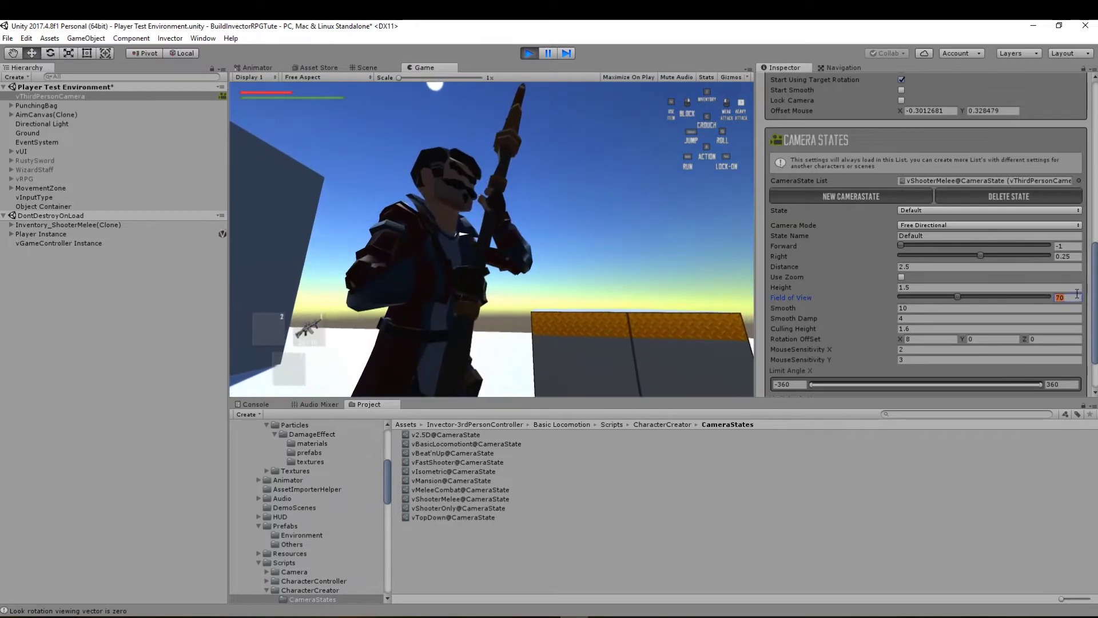
{"action": "type", "text": "60"}
{"action": "left_click", "coordinate": [590, 280]}
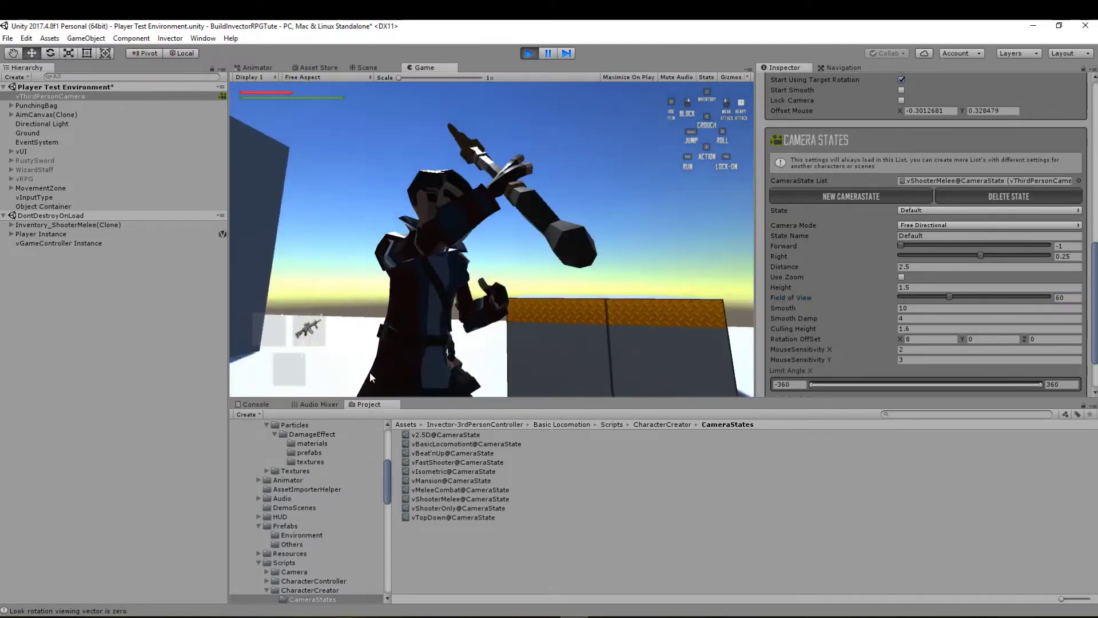
{"action": "key", "text": "d"}
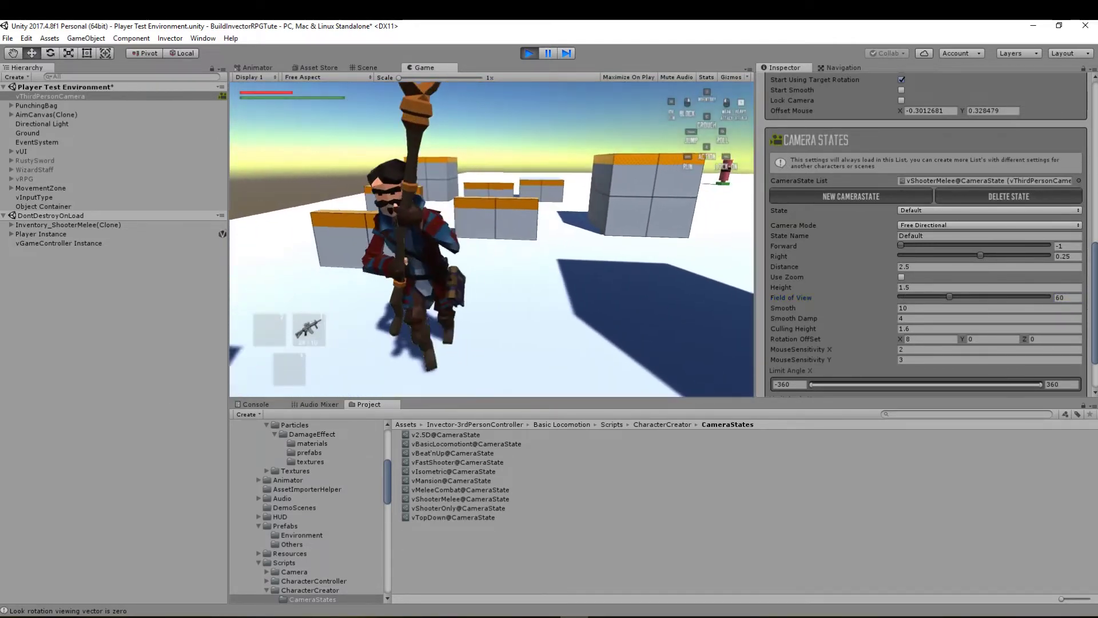
{"action": "key", "text": "a"}
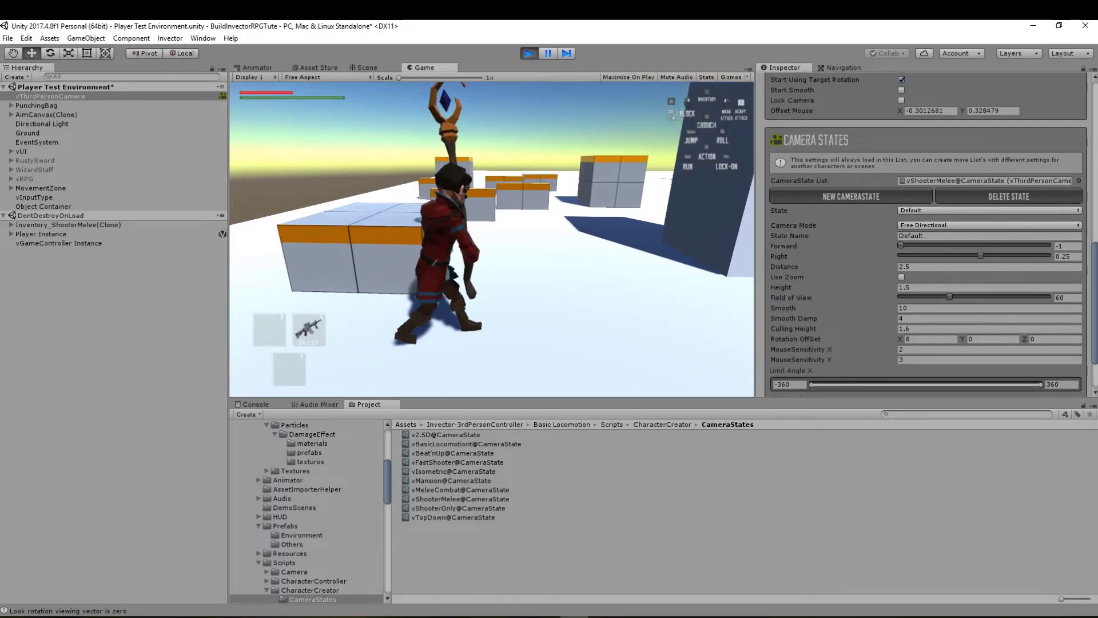
{"action": "key", "text": "a"}
{"action": "key", "text": "d"}
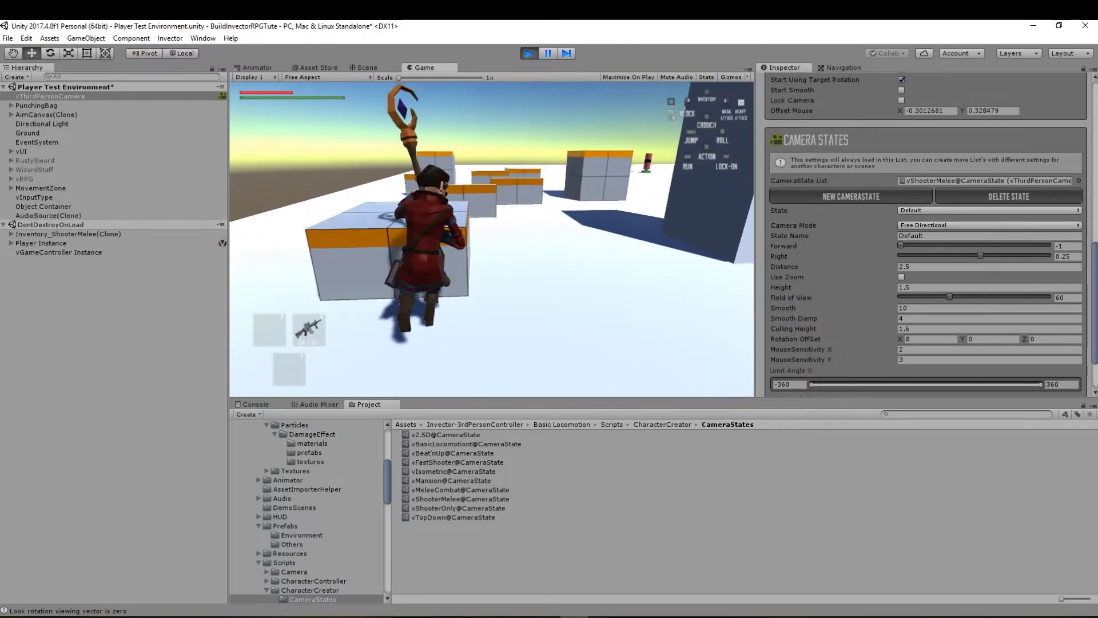
{"action": "key", "text": "d"}
{"action": "key", "text": "s"}
{"action": "key", "text": "a"}
{"action": "key", "text": "w"}
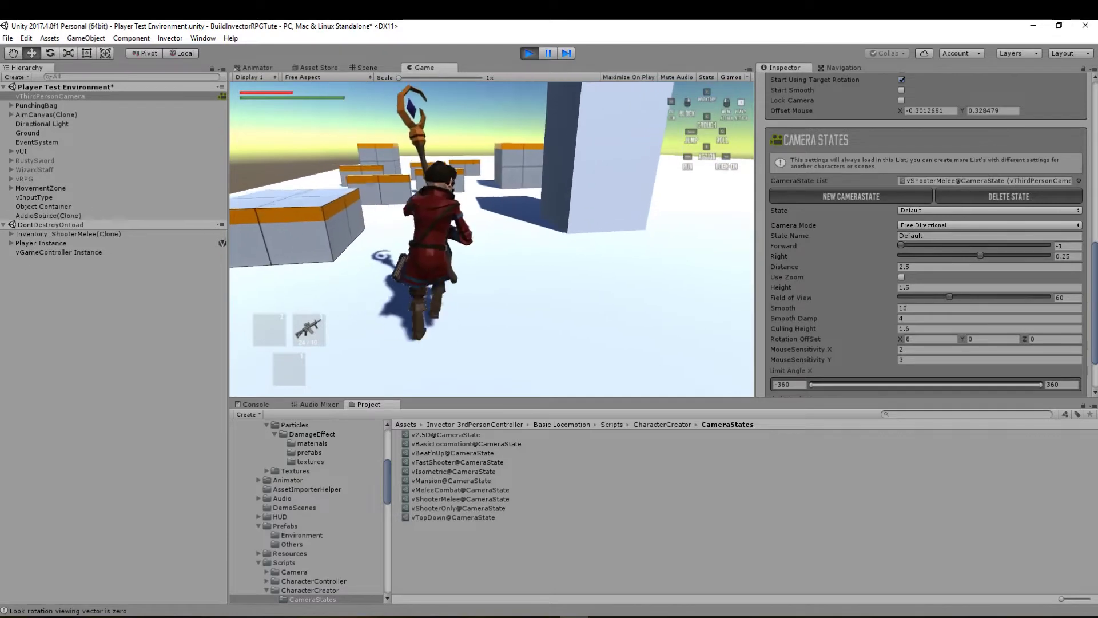
{"action": "key", "text": "d"}
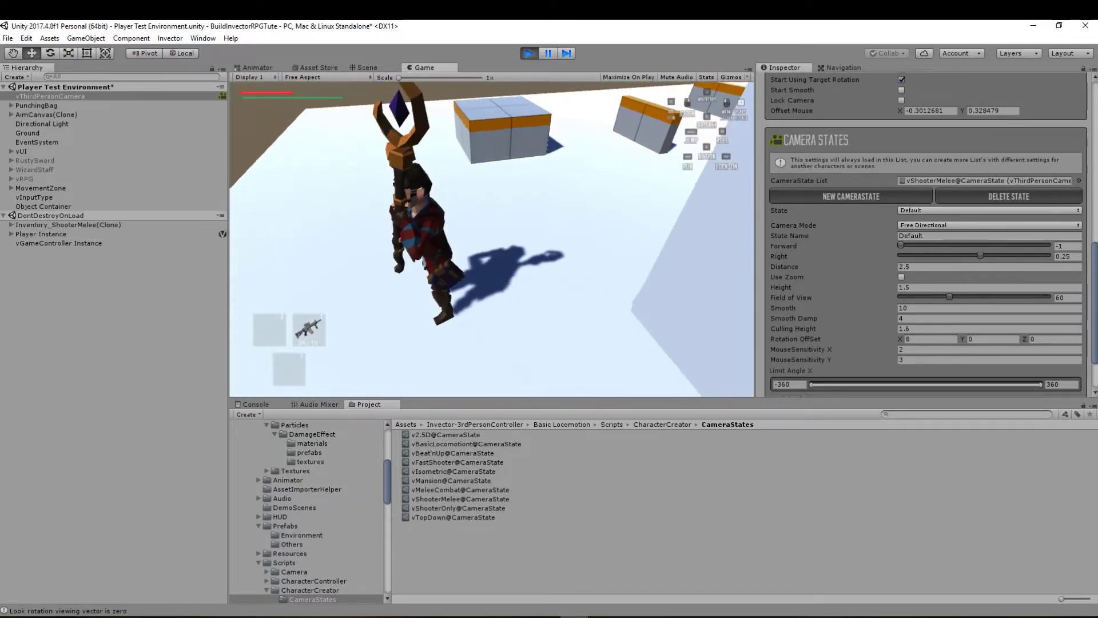
{"action": "key", "text": "Escape"}
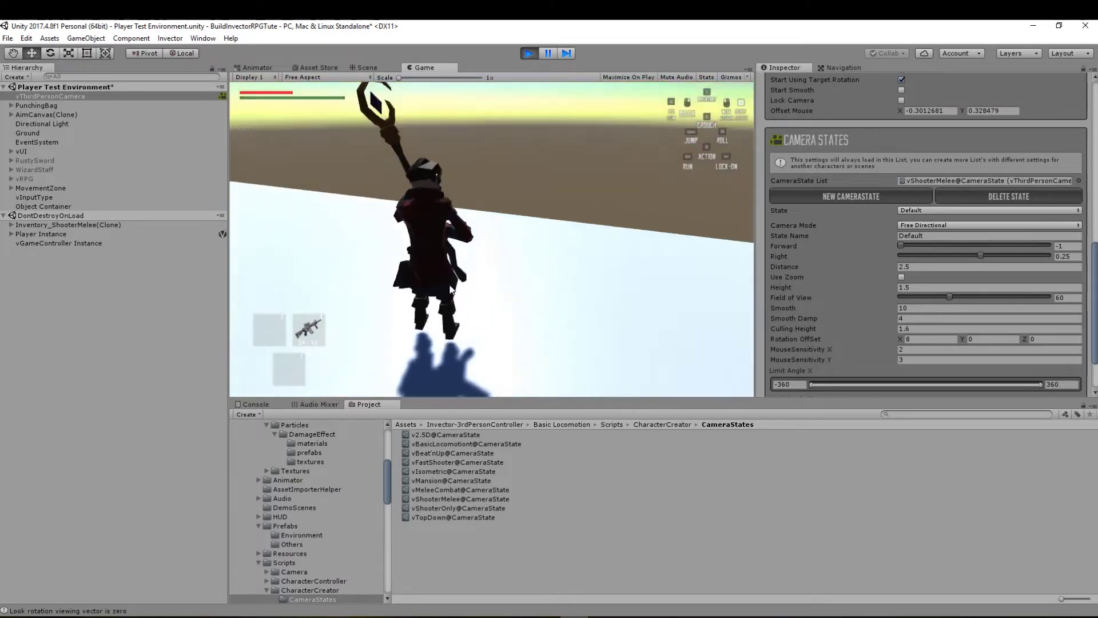
{"action": "key", "text": "w"}
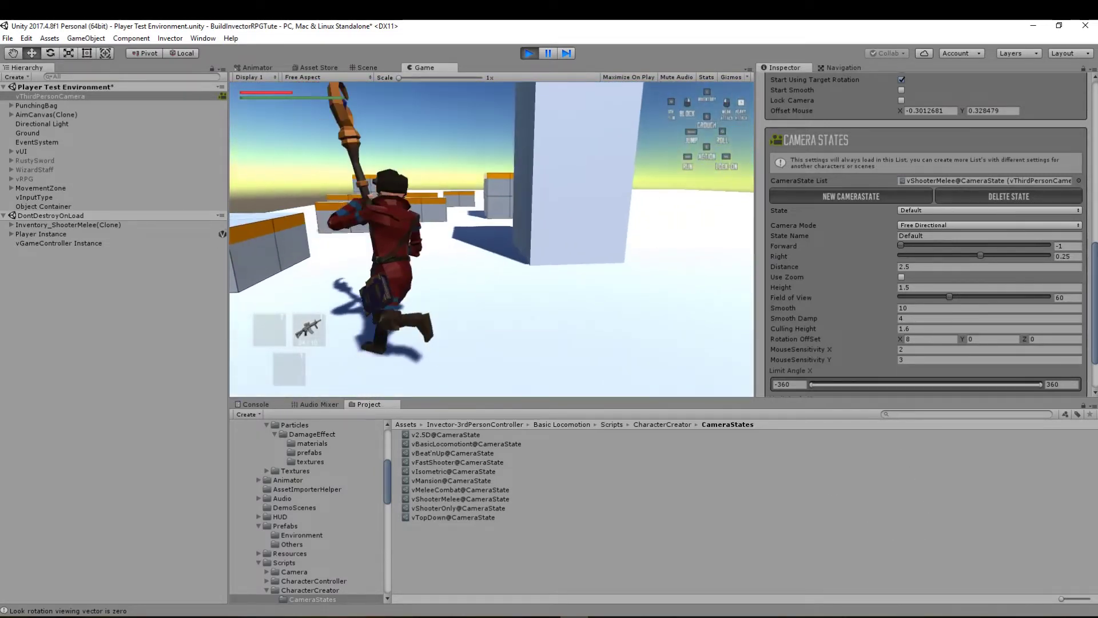
{"action": "key", "text": "Escape"}
Shift the Default state's Limit Angle Y range toward its lowest values, return it to about -70.9 to 69.1, and check the camera
{"action": "scroll", "coordinate": [863, 335], "scroll_direction": "down", "scroll_amount": 3}
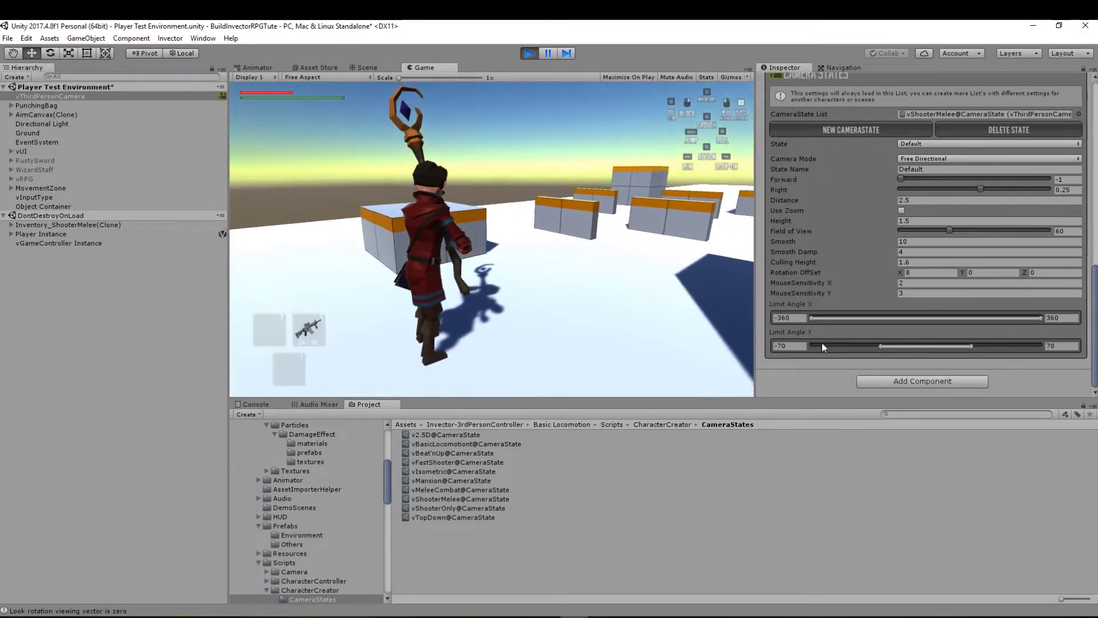
{"action": "left_click_drag", "start_coordinate": [888, 348], "coordinate": [824, 347]}
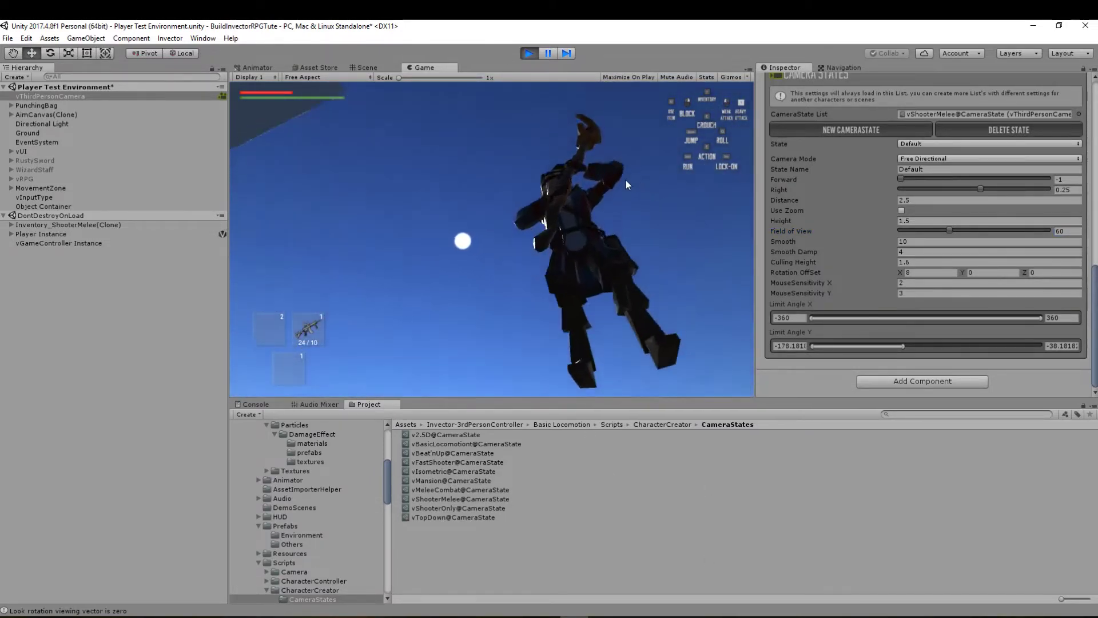
{"action": "left_click_drag", "start_coordinate": [845, 346], "coordinate": [914, 345]}
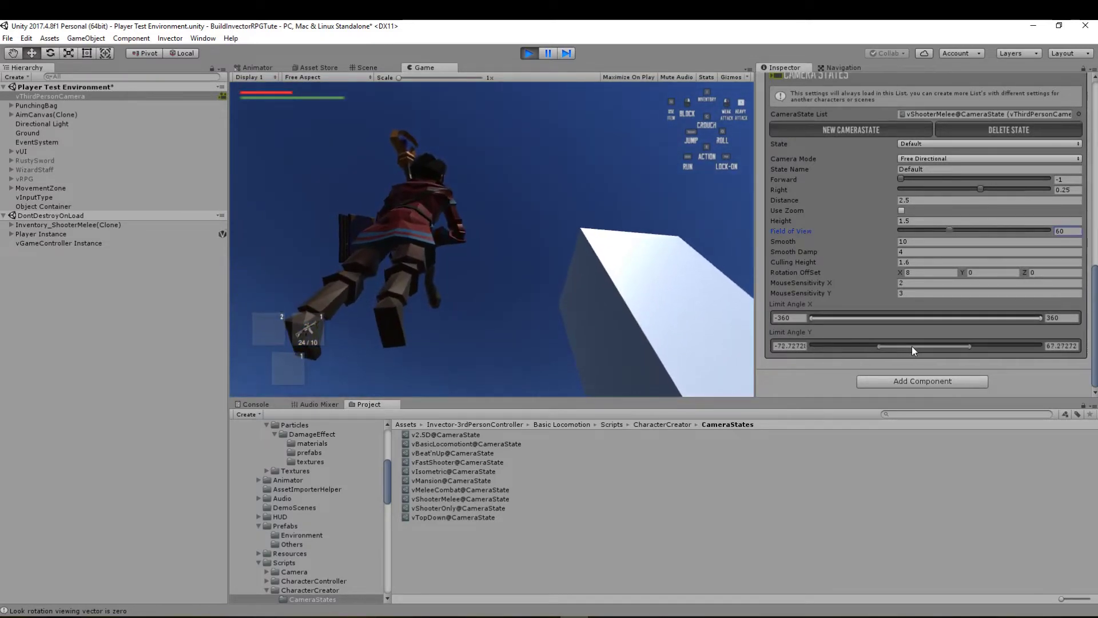
{"action": "left_click_drag", "start_coordinate": [912, 346], "coordinate": [913, 346]}
{"action": "left_click", "coordinate": [550, 282]}
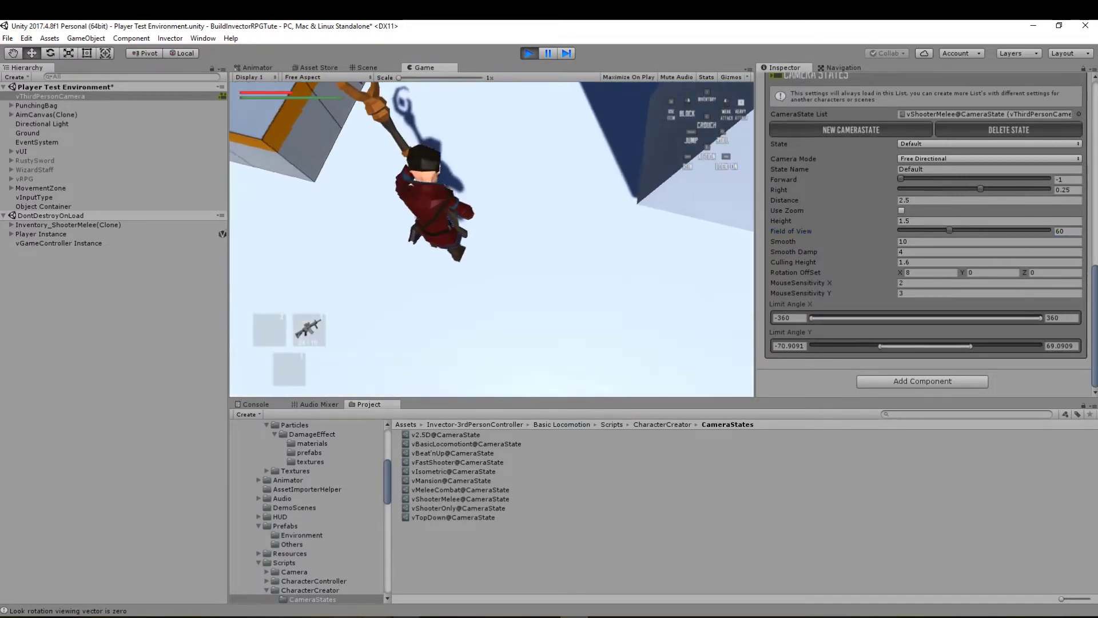
Raise the Default camera state's lower Limit Angle Y to about -30.9 and return control to the running game
{"action": "key", "text": "Escape"}
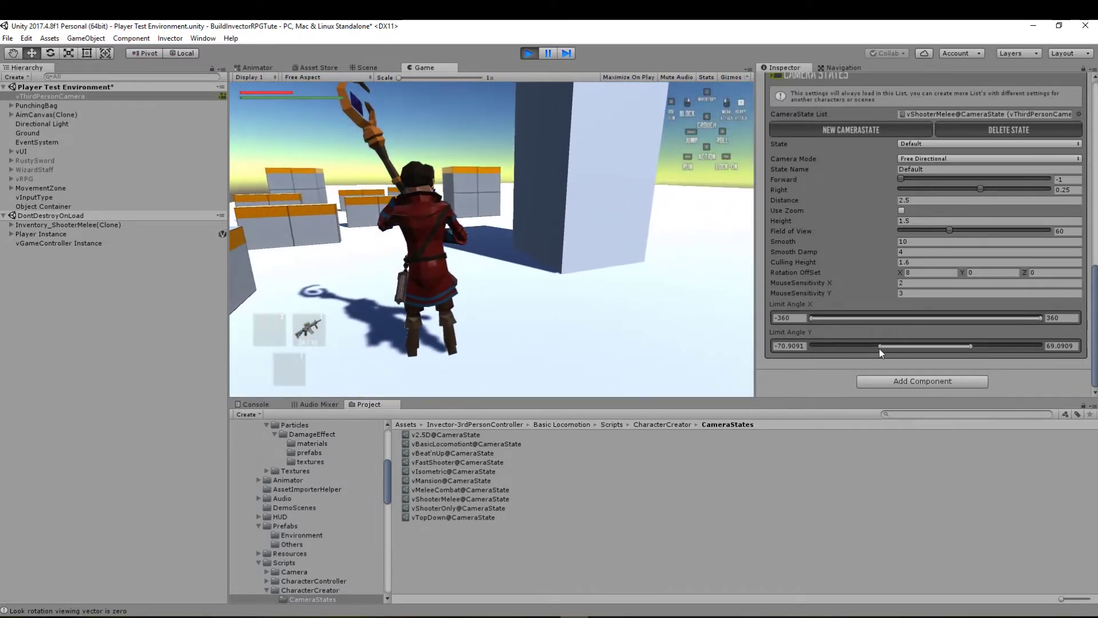
{"action": "left_click_drag", "start_coordinate": [880, 348], "coordinate": [905, 350]}
{"action": "left_click", "coordinate": [596, 324]}
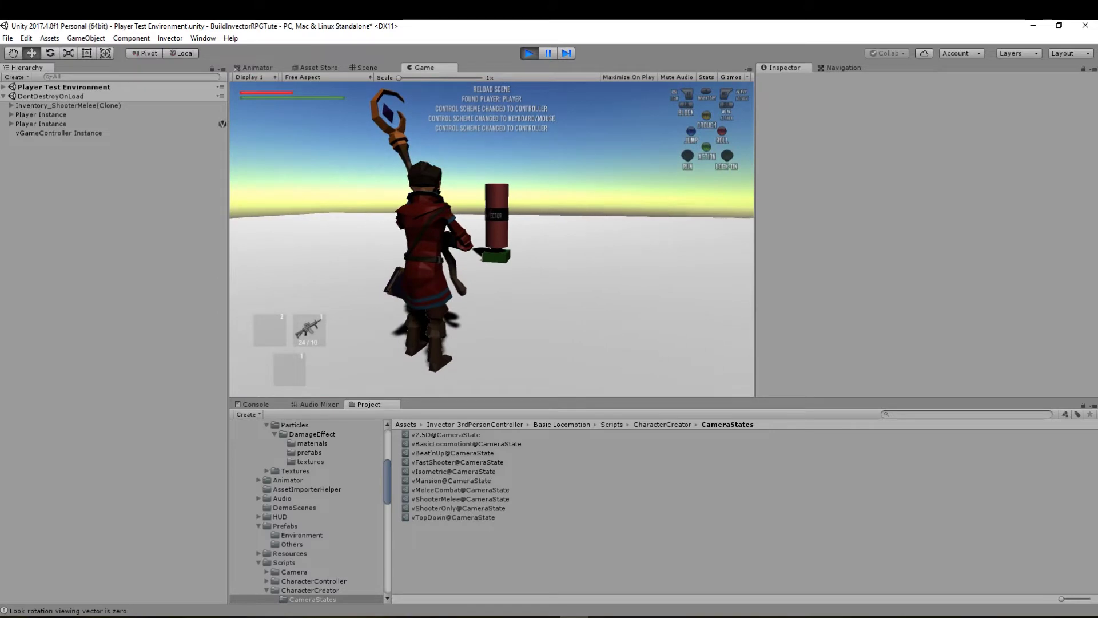
Restart Play mode, select vThirdPersonCamera and bring up its Default camera state settings
{"action": "left_click", "coordinate": [531, 54]}
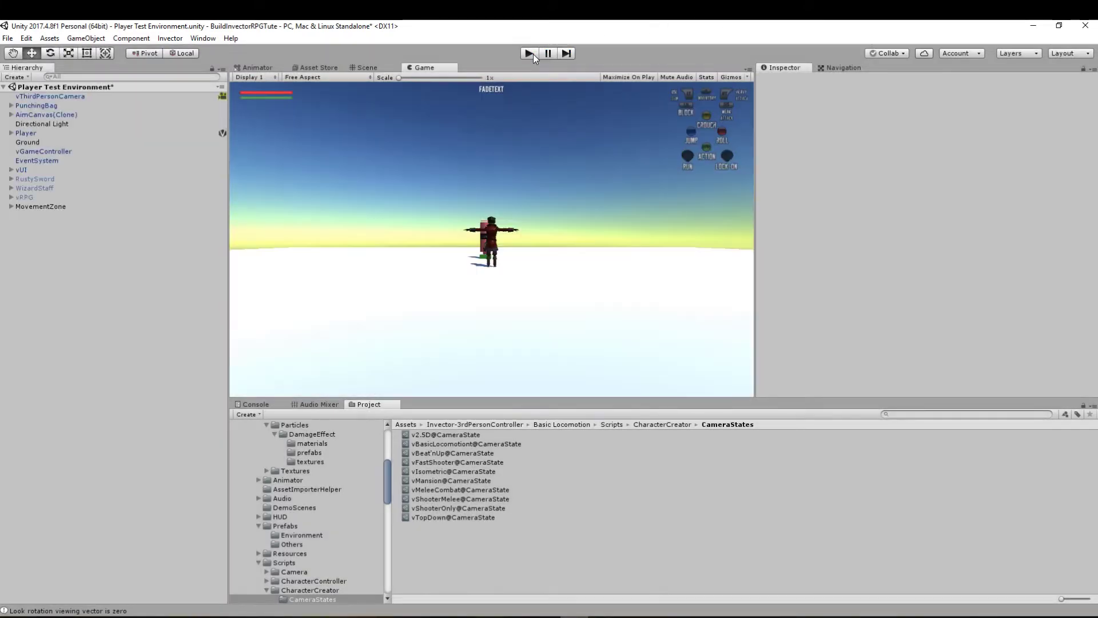
{"action": "left_click", "coordinate": [534, 56]}
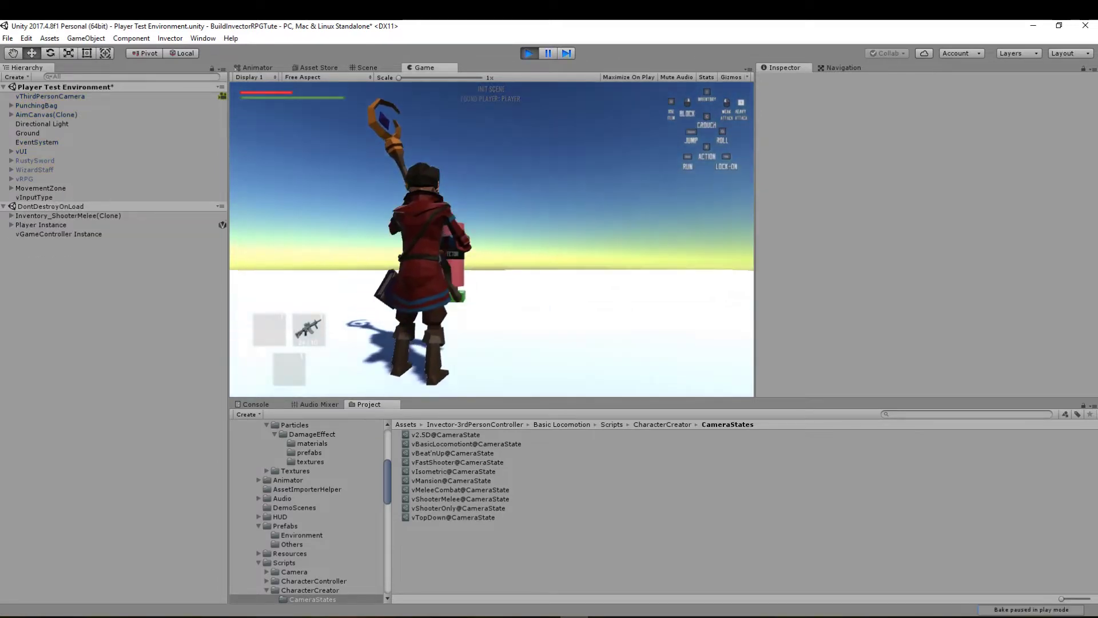
{"action": "left_click", "coordinate": [55, 96]}
{"action": "scroll", "coordinate": [1026, 318], "scroll_direction": "down", "scroll_amount": 10}
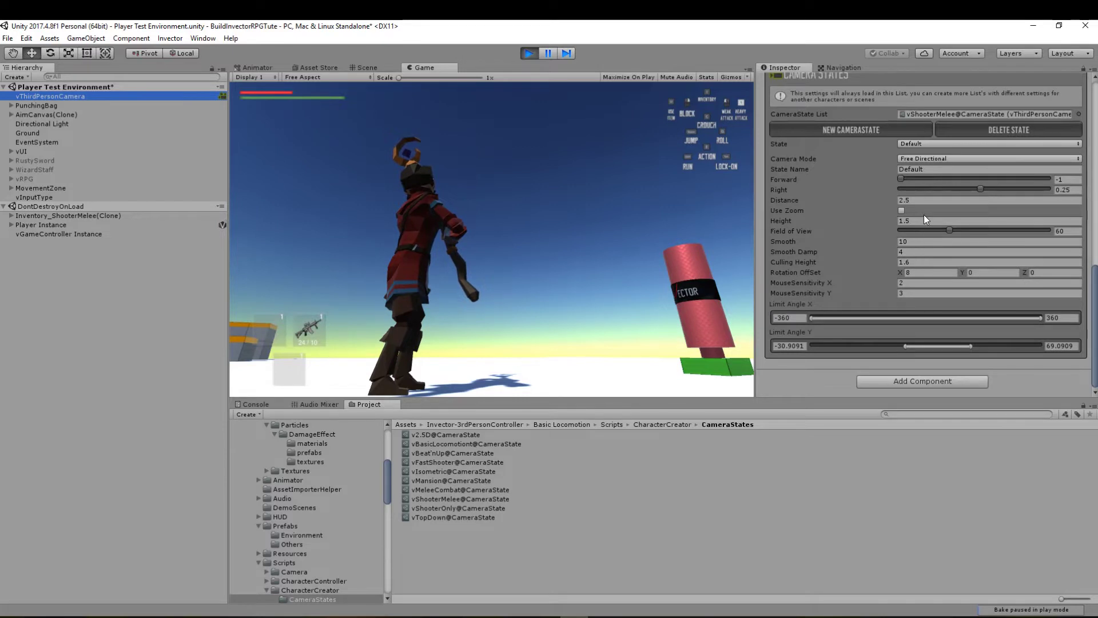
{"action": "scroll", "coordinate": [902, 231], "scroll_direction": "up", "scroll_amount": 3}
{"action": "scroll", "coordinate": [874, 283], "scroll_direction": "down", "scroll_amount": 3}
Test the vertical camera limits in the game and set the Default state's Limit Angle Y to -30 and 70
{"action": "left_click", "coordinate": [571, 221]}
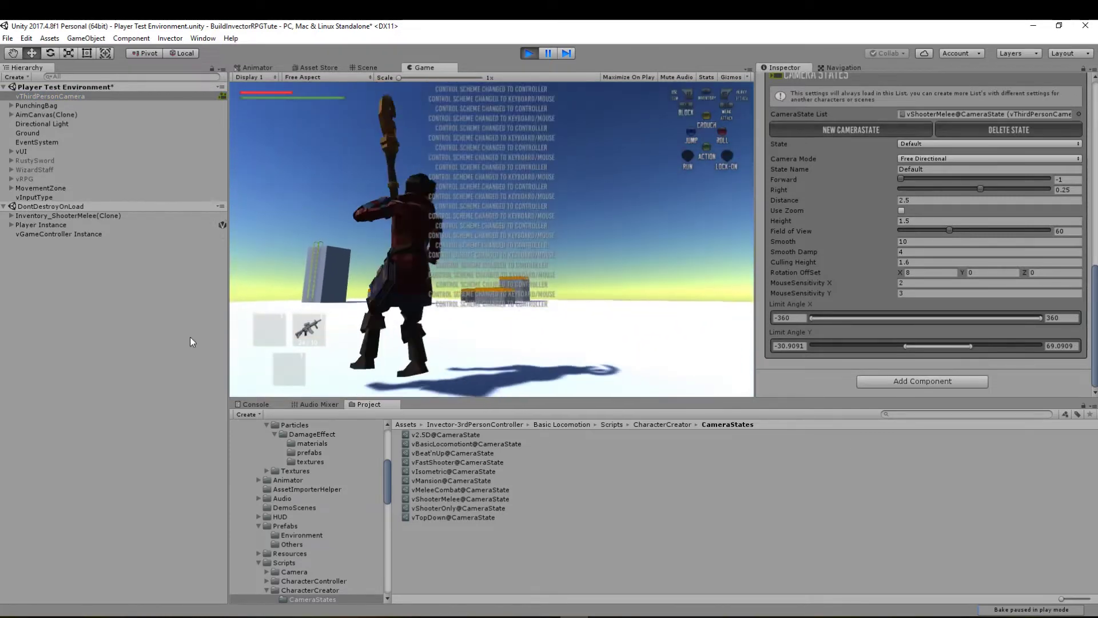
{"action": "key", "text": "w"}
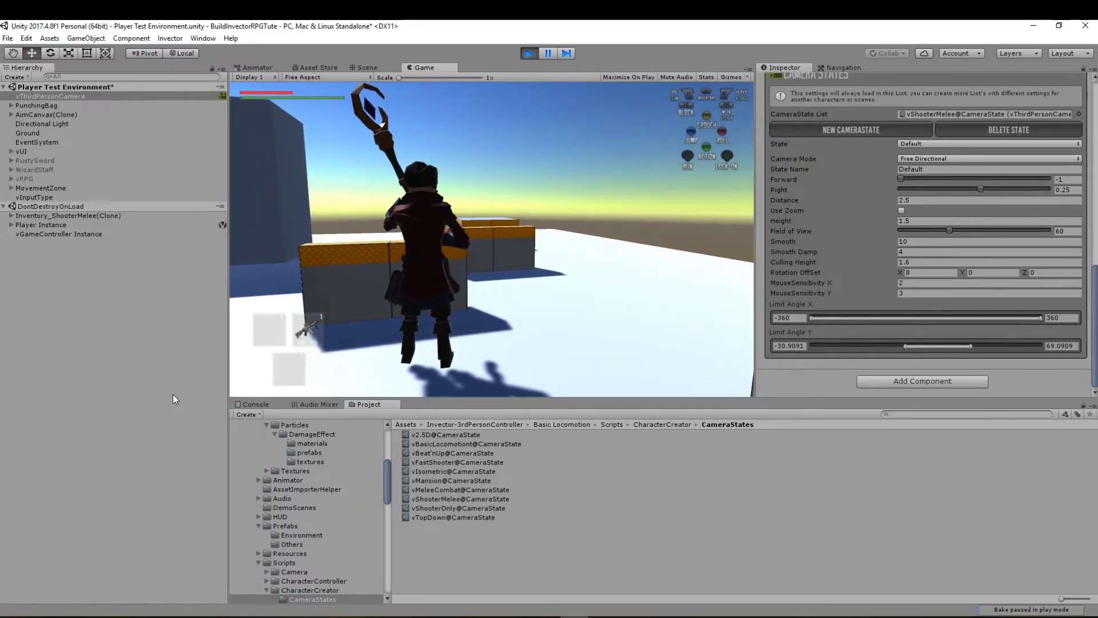
{"action": "left_click_drag", "start_coordinate": [805, 345], "coordinate": [787, 345]}
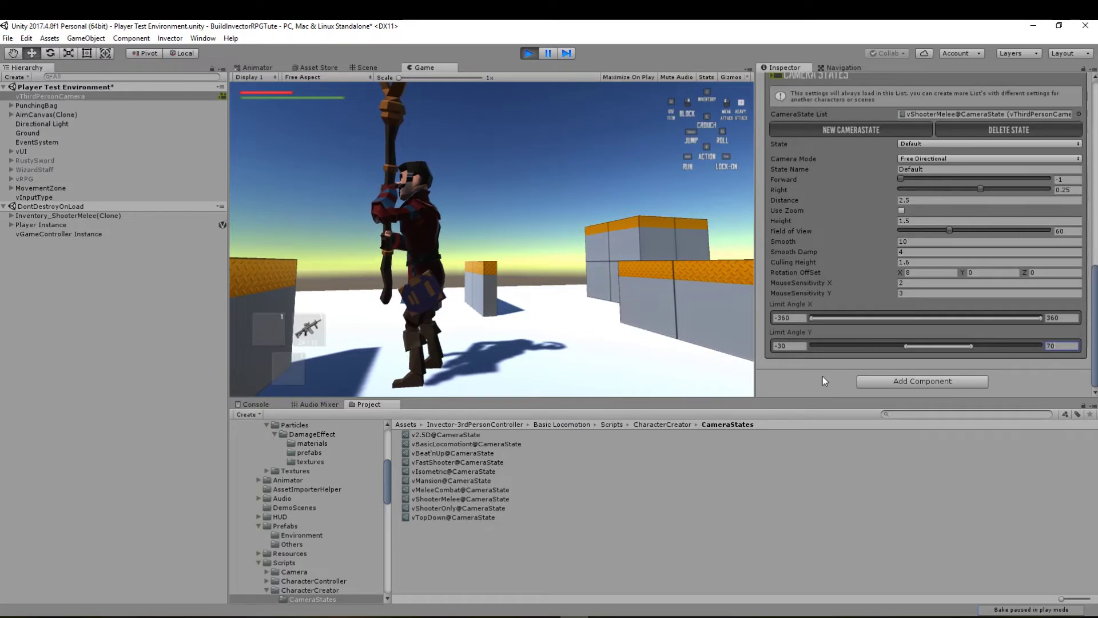
{"action": "left_click", "coordinate": [581, 357]}
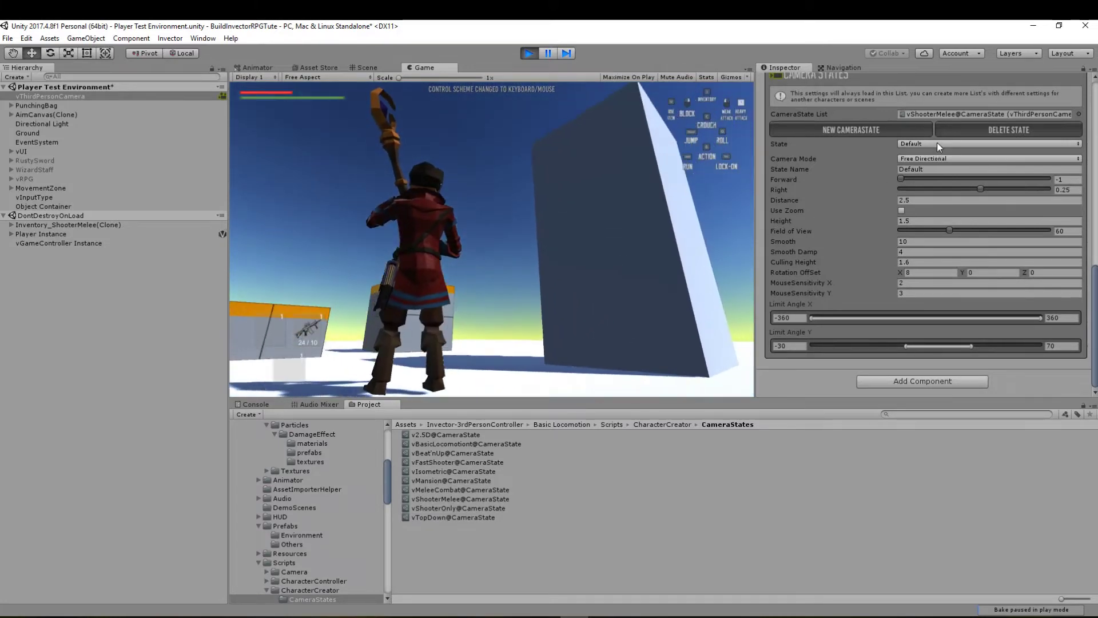
Display the Crouch camera state's settings and compare crouching and standing camera views in the game
{"action": "left_click", "coordinate": [937, 143]}
{"action": "left_click", "coordinate": [926, 169]}
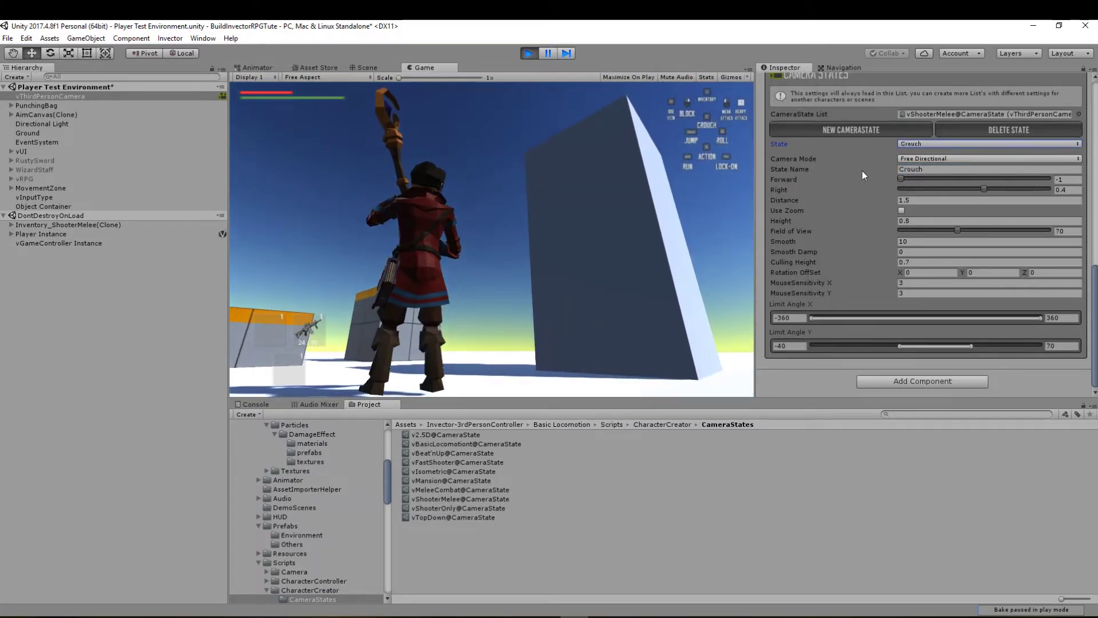
{"action": "left_click", "coordinate": [493, 335]}
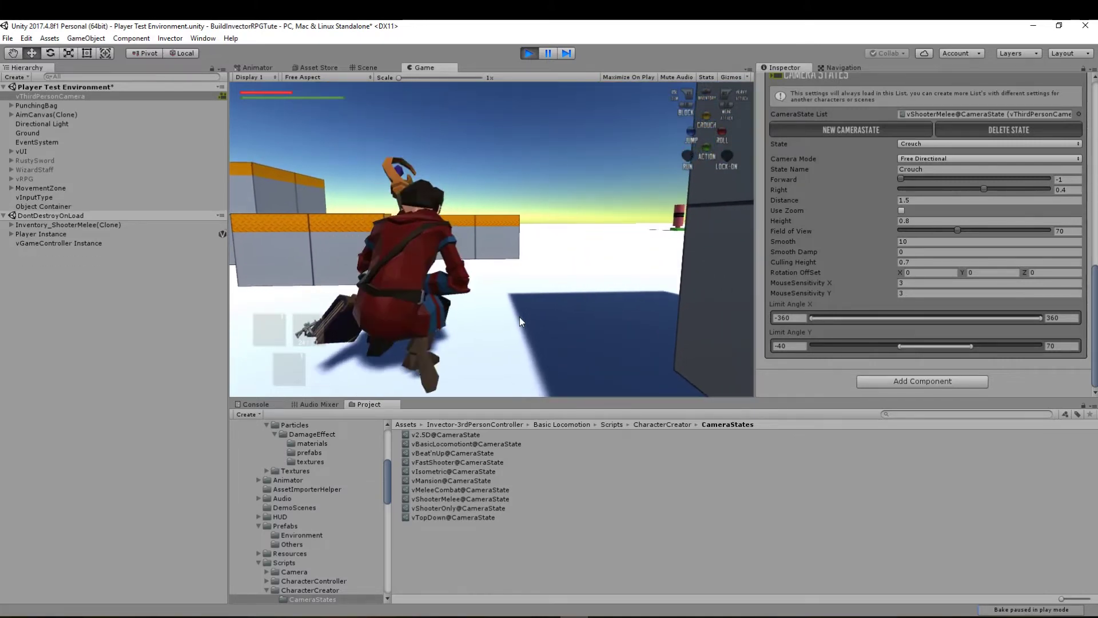
{"action": "key", "text": "c"}
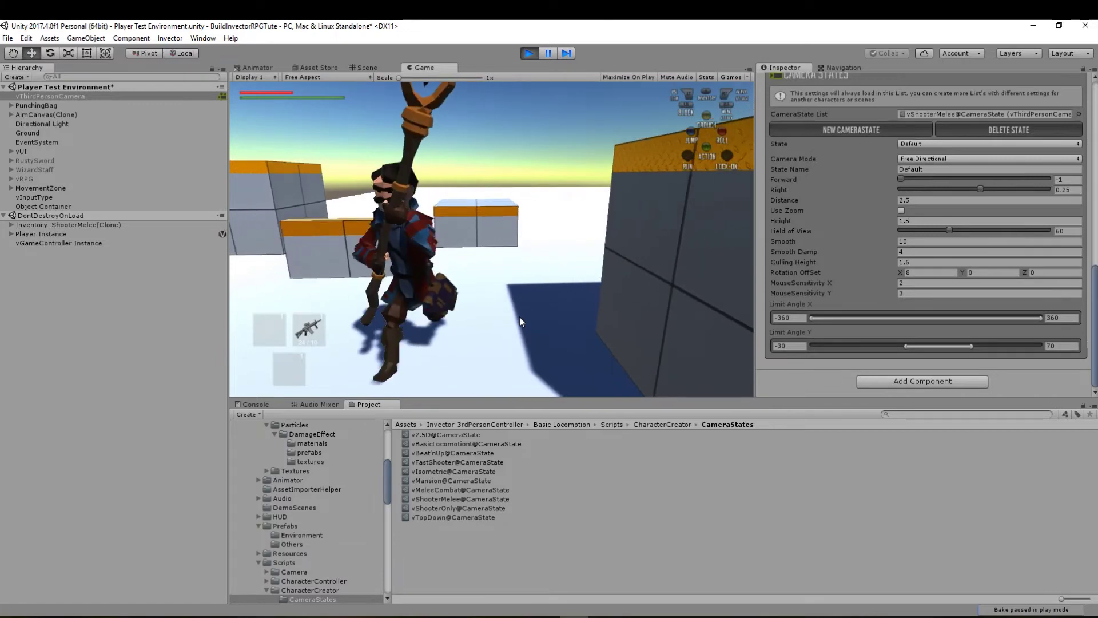
{"action": "key", "text": "c"}
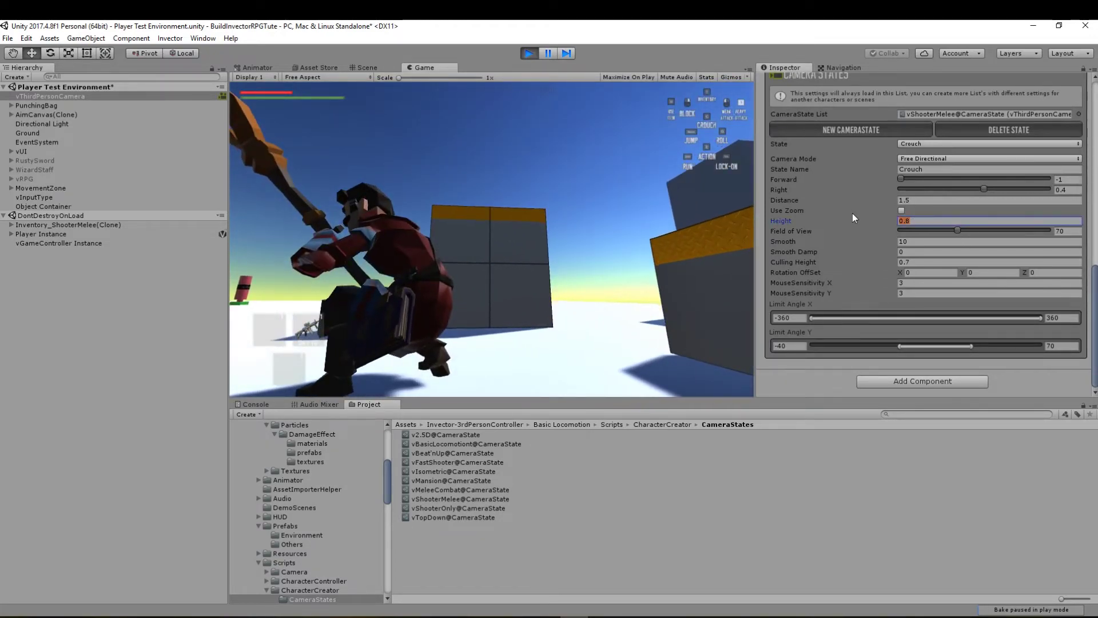
Set the Crouch camera state's Height to 1 and Distance to 1.75, and check the camera in the game
{"action": "type", "text": "1"}
{"action": "key", "text": "Return"}
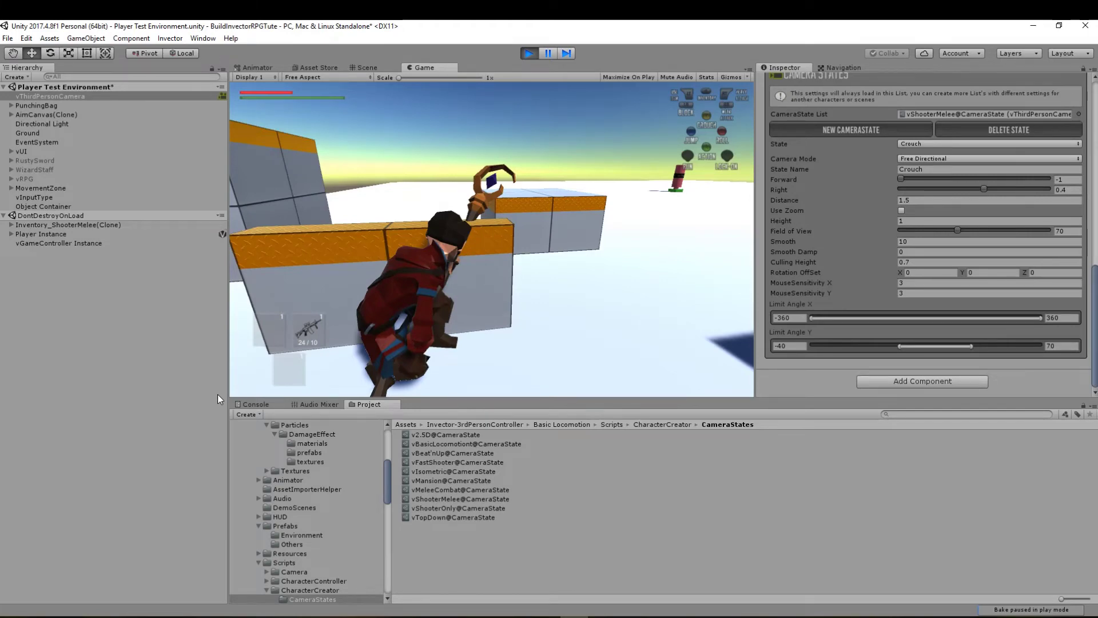
{"action": "left_click", "coordinate": [912, 200]}
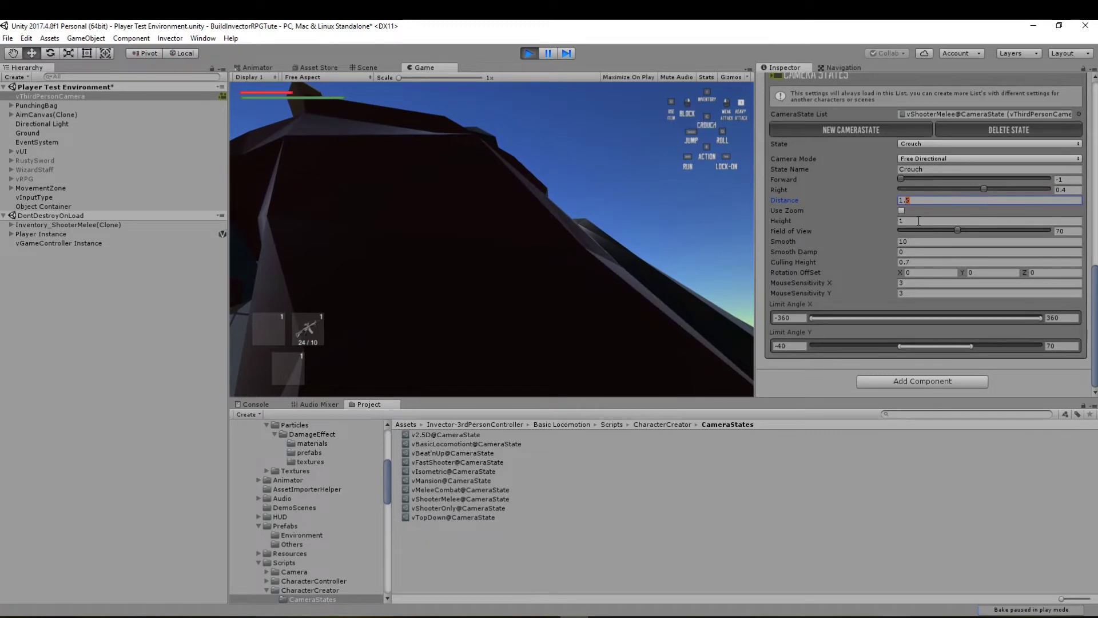
{"action": "type", "text": "75"}
{"action": "left_click", "coordinate": [675, 257]}
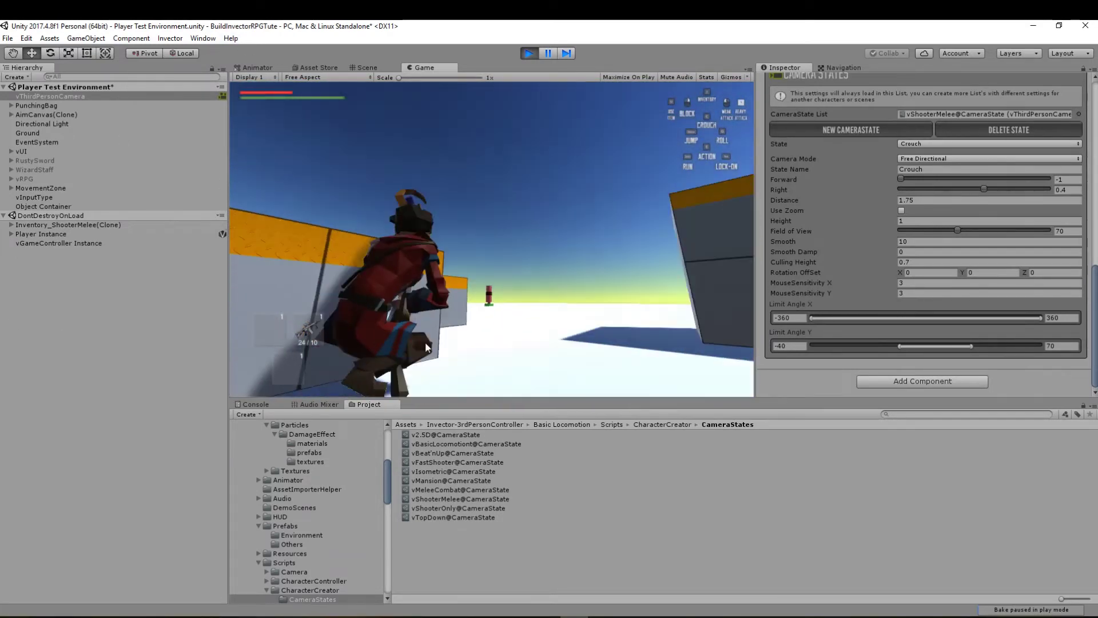
Try a lower Limit Angle Y of -30 for the Crouch camera state while moving the crouched character
{"action": "left_click", "coordinate": [780, 345]}
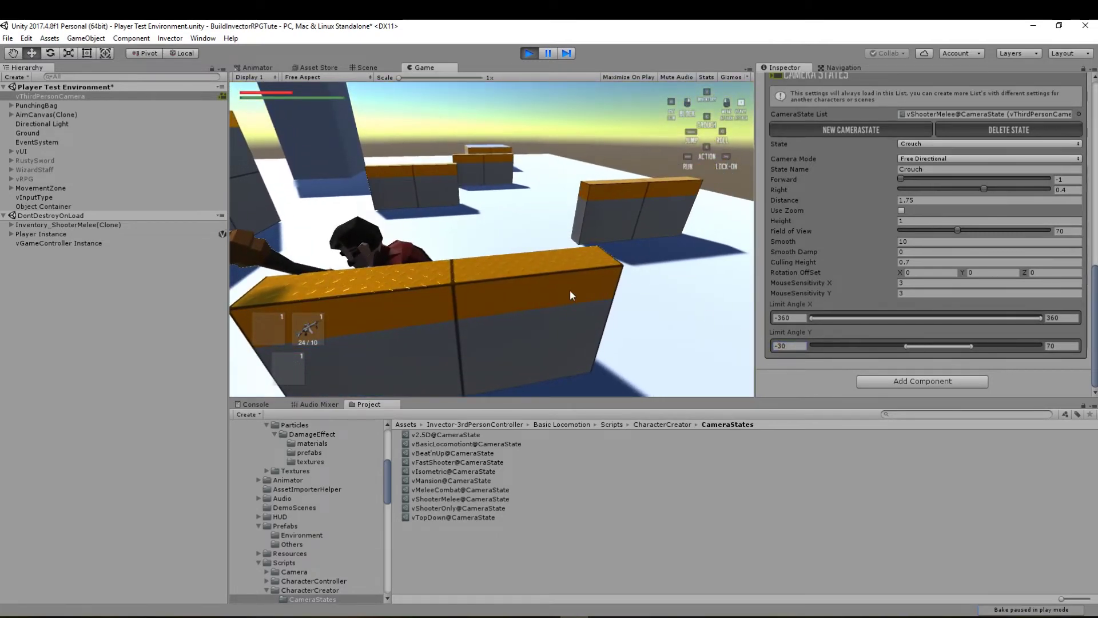
{"action": "left_click", "coordinate": [570, 290]}
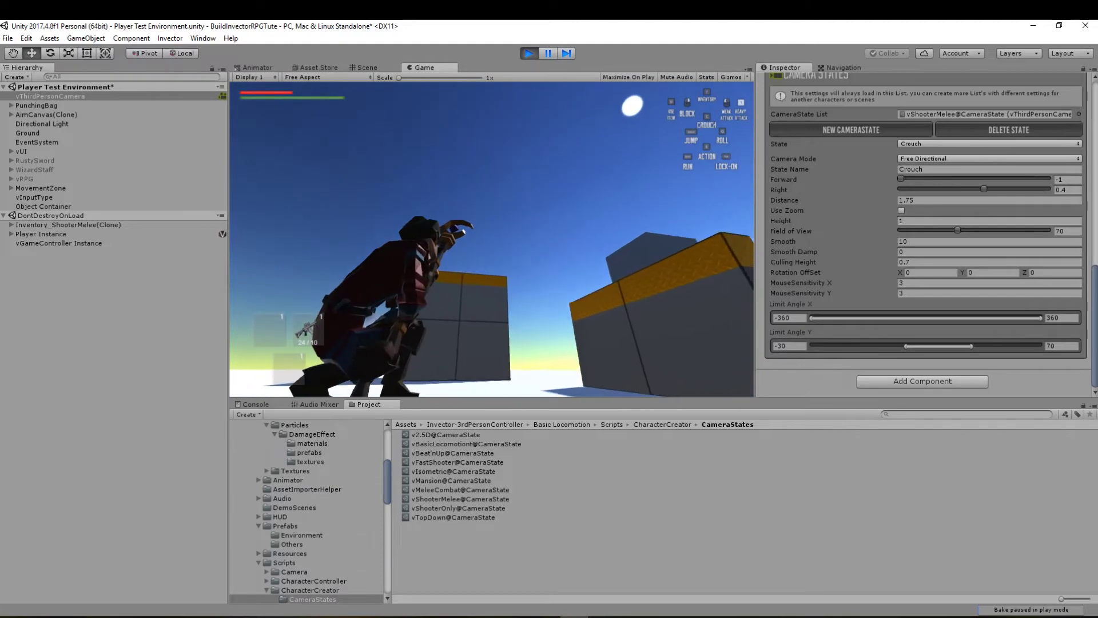
{"action": "key", "text": "w"}
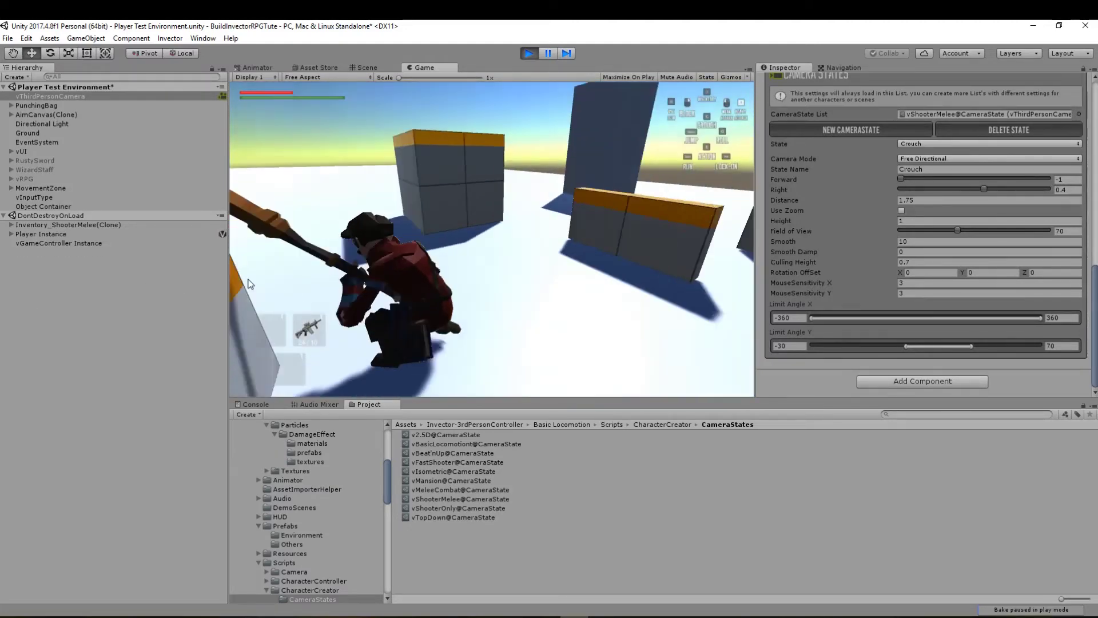
Set the Crouch camera state's lower Limit Angle Y to -40 and check the view from below in the game
{"action": "left_click", "coordinate": [784, 347]}
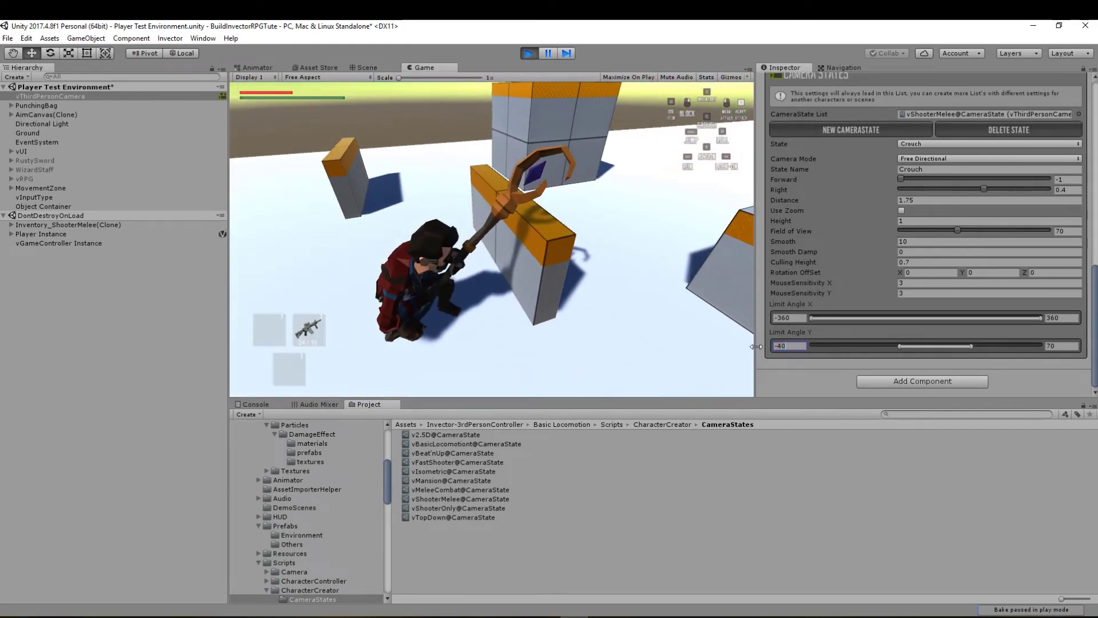
{"action": "left_click", "coordinate": [541, 277]}
{"action": "key", "text": "w"}
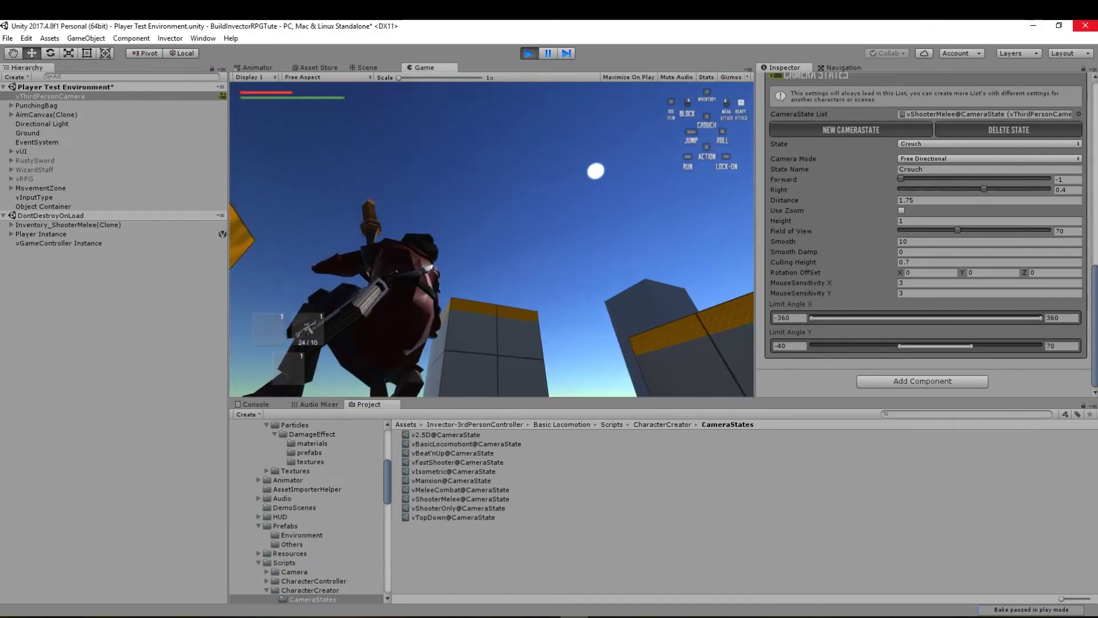
{"action": "left_click", "coordinate": [789, 347]}
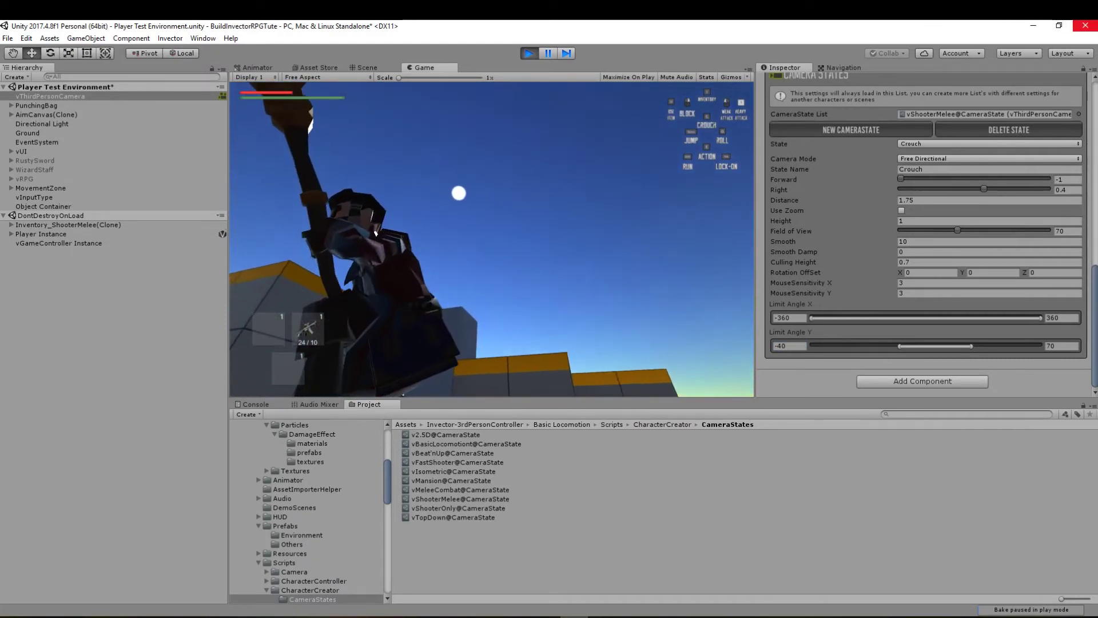
Finish checking the crouched character's camera and restart play mode with vThirdPersonCamera selected
{"action": "key", "text": "d"}
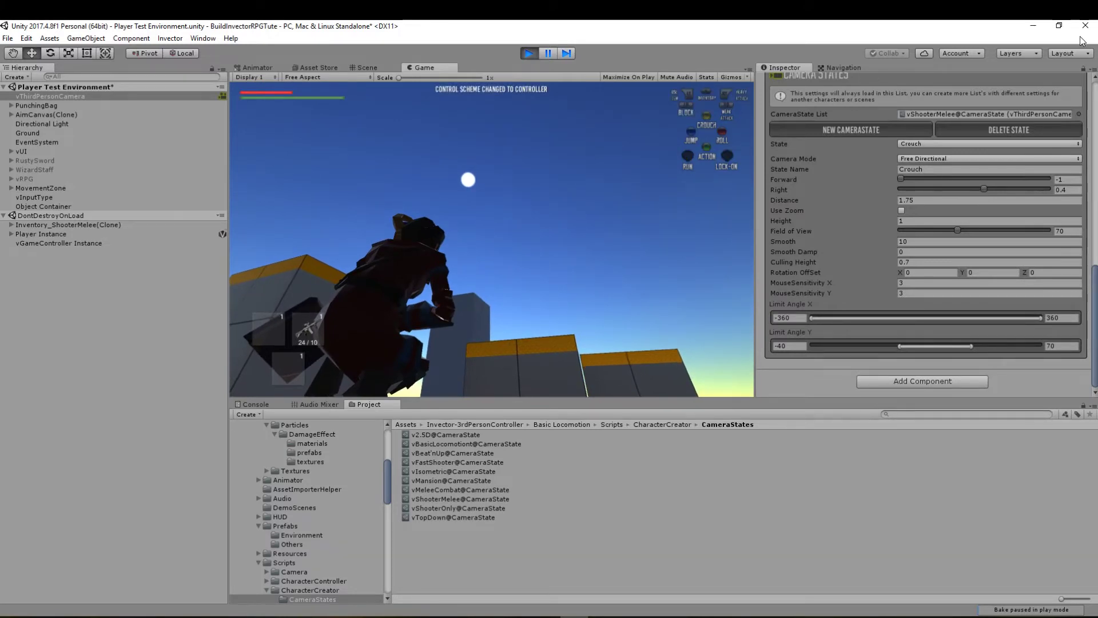
{"action": "key", "text": "c"}
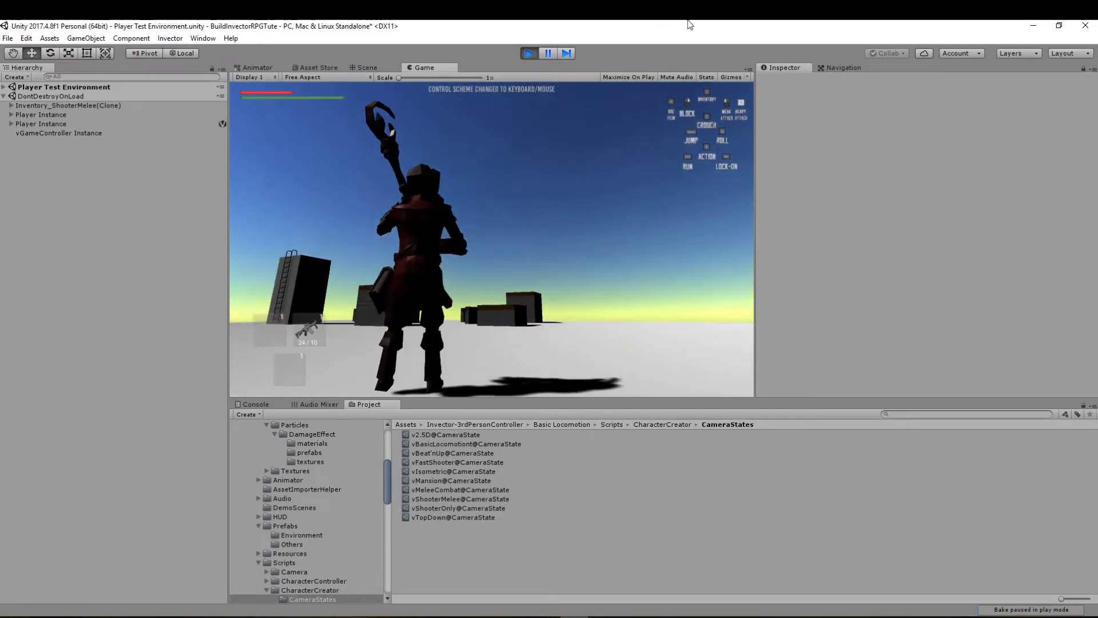
{"action": "left_click", "coordinate": [529, 53]}
{"action": "left_click", "coordinate": [51, 97]}
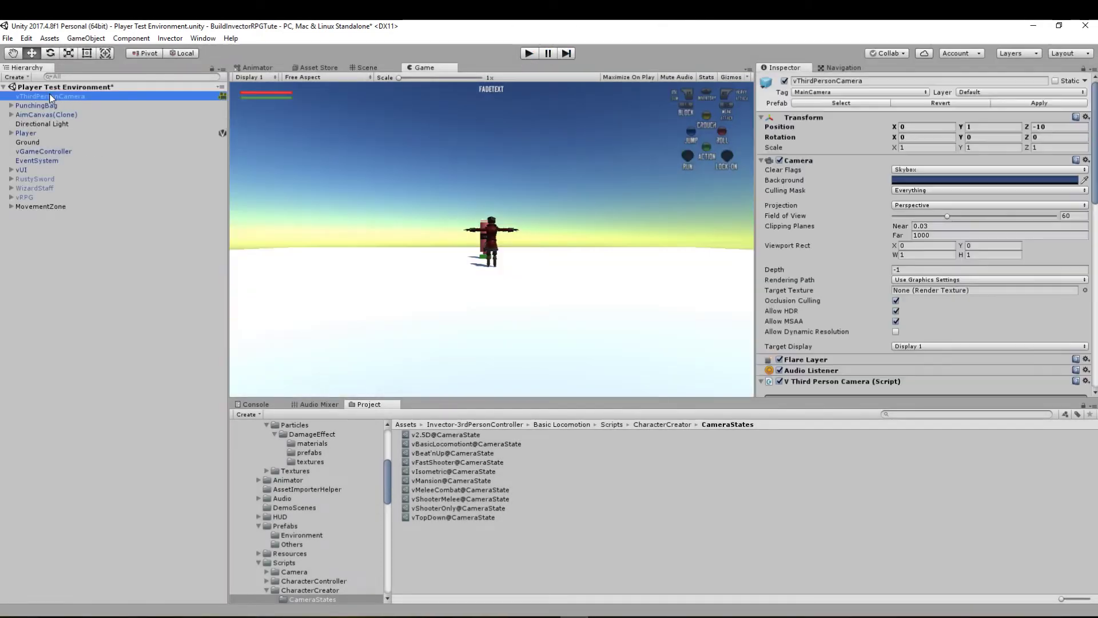
{"action": "left_click", "coordinate": [527, 54]}
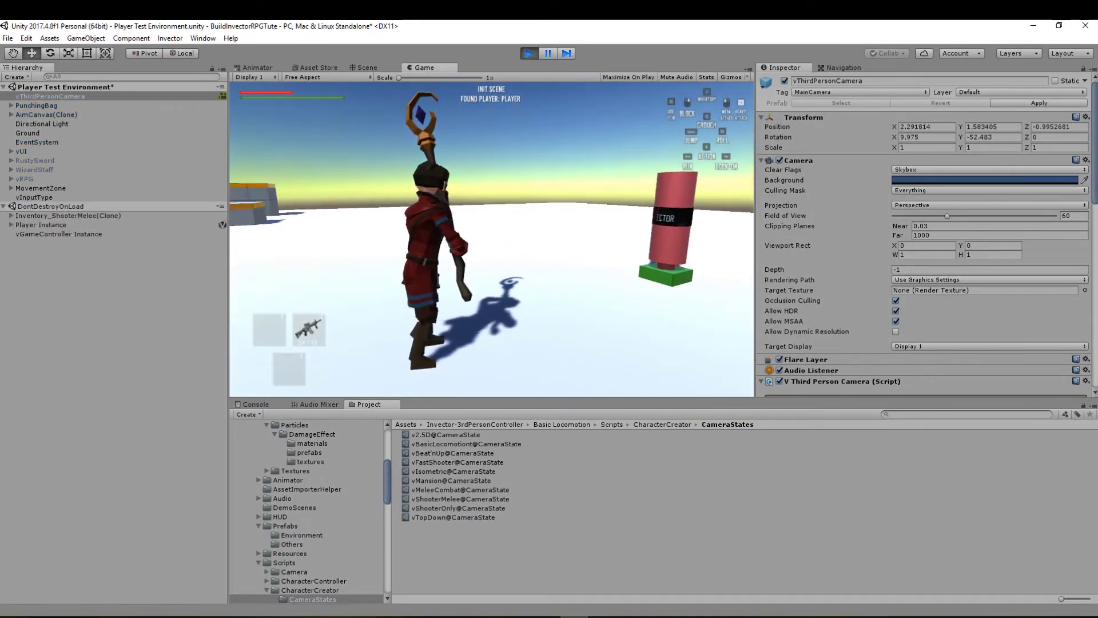
Run the character around the punching bag and display the Default camera state's settings
{"action": "key", "text": "w"}
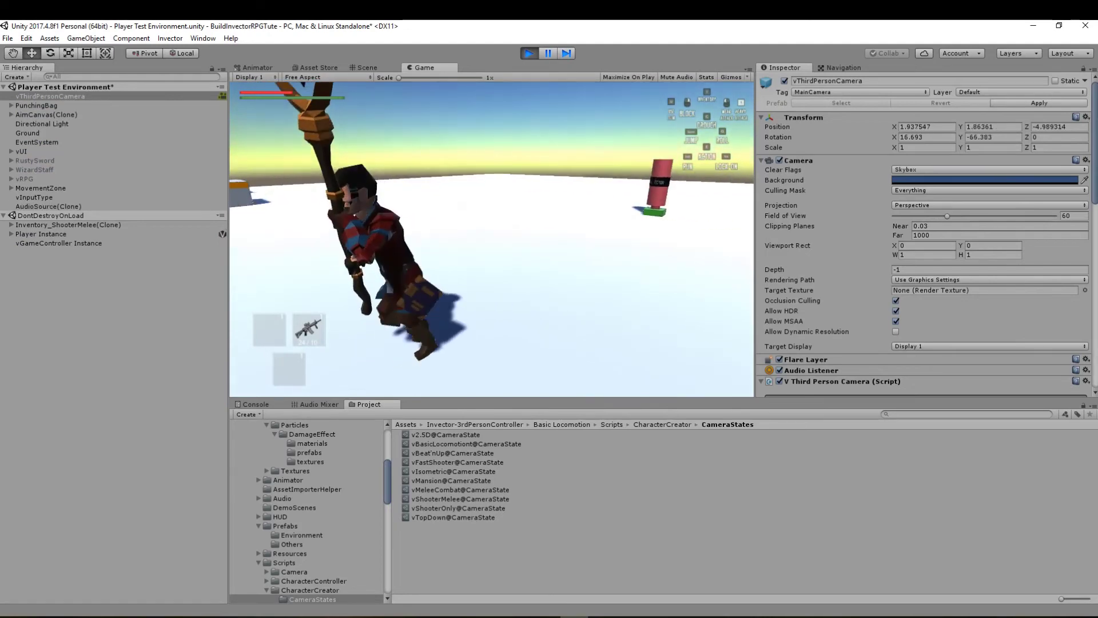
{"action": "key", "text": "w"}
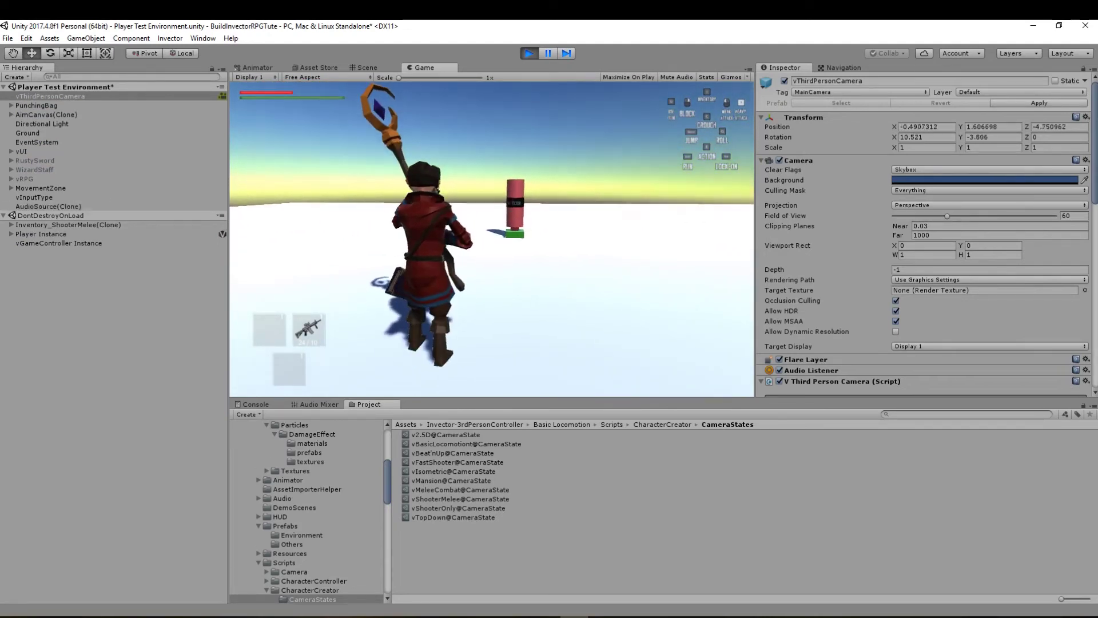
{"action": "scroll", "coordinate": [850, 264], "scroll_direction": "down", "scroll_amount": 6}
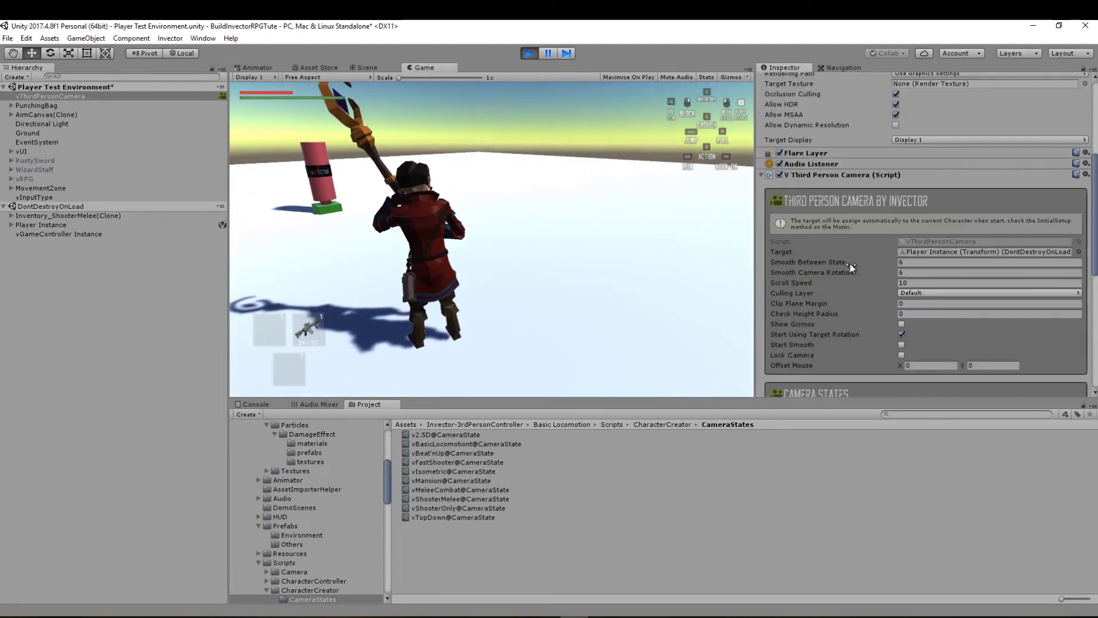
{"action": "scroll", "coordinate": [850, 266], "scroll_direction": "down", "scroll_amount": 5}
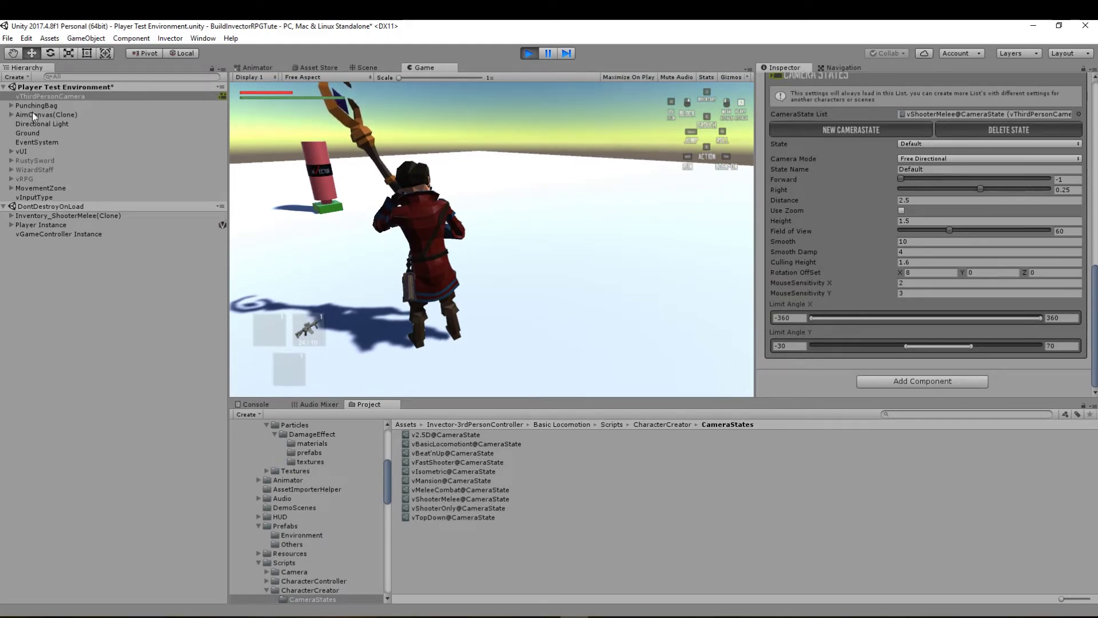
Expand the Player Instance's Shooter Manager and lock aiming to look around with the aiming camera in the game
{"action": "left_click", "coordinate": [20, 226]}
{"action": "scroll", "coordinate": [895, 319], "scroll_direction": "down", "scroll_amount": 1}
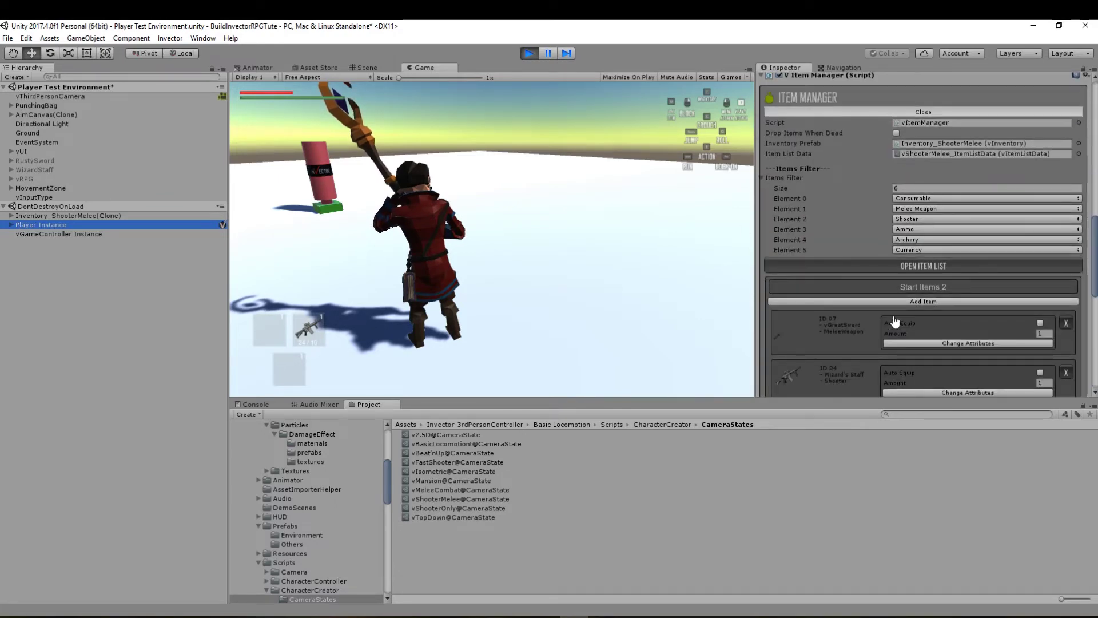
{"action": "scroll", "coordinate": [862, 242], "scroll_direction": "up", "scroll_amount": 15}
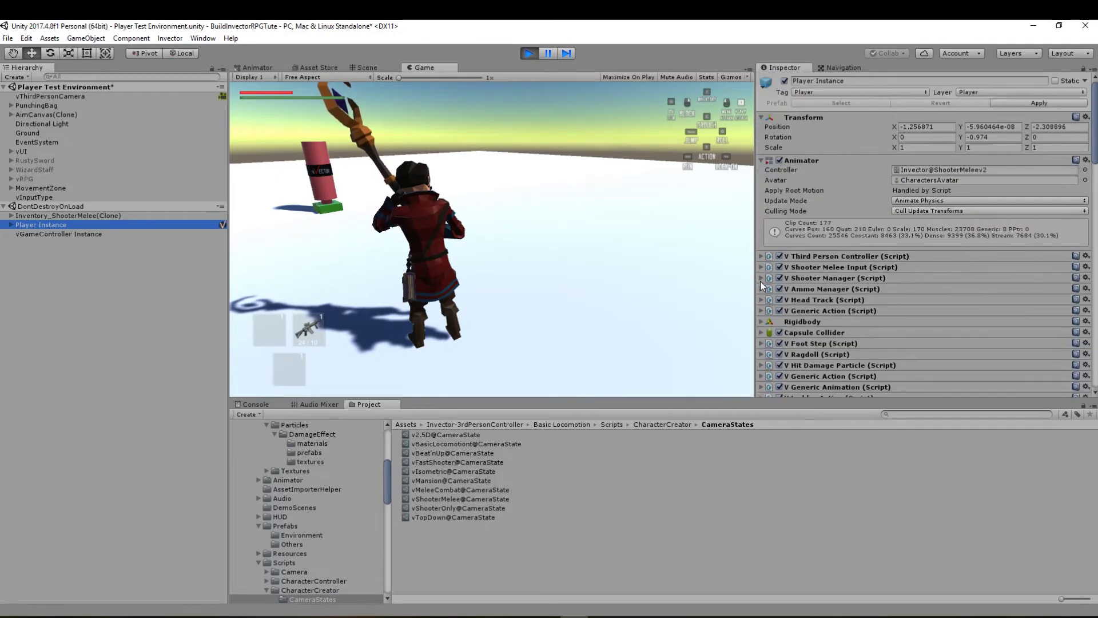
{"action": "left_click", "coordinate": [760, 278]}
{"action": "scroll", "coordinate": [928, 309], "scroll_direction": "down", "scroll_amount": 3}
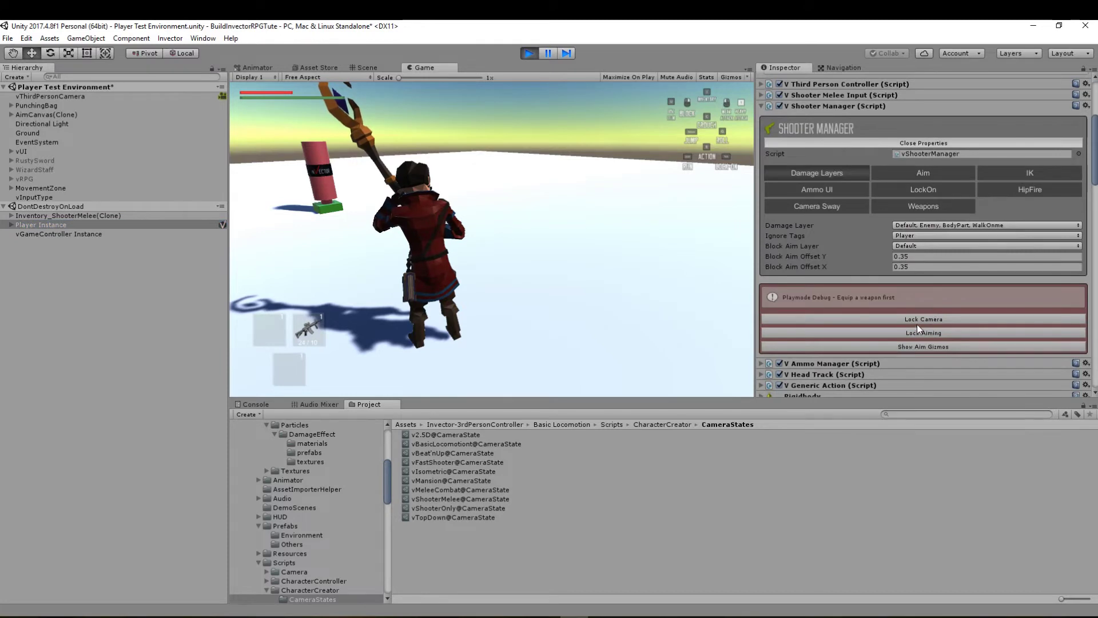
{"action": "left_click", "coordinate": [915, 333]}
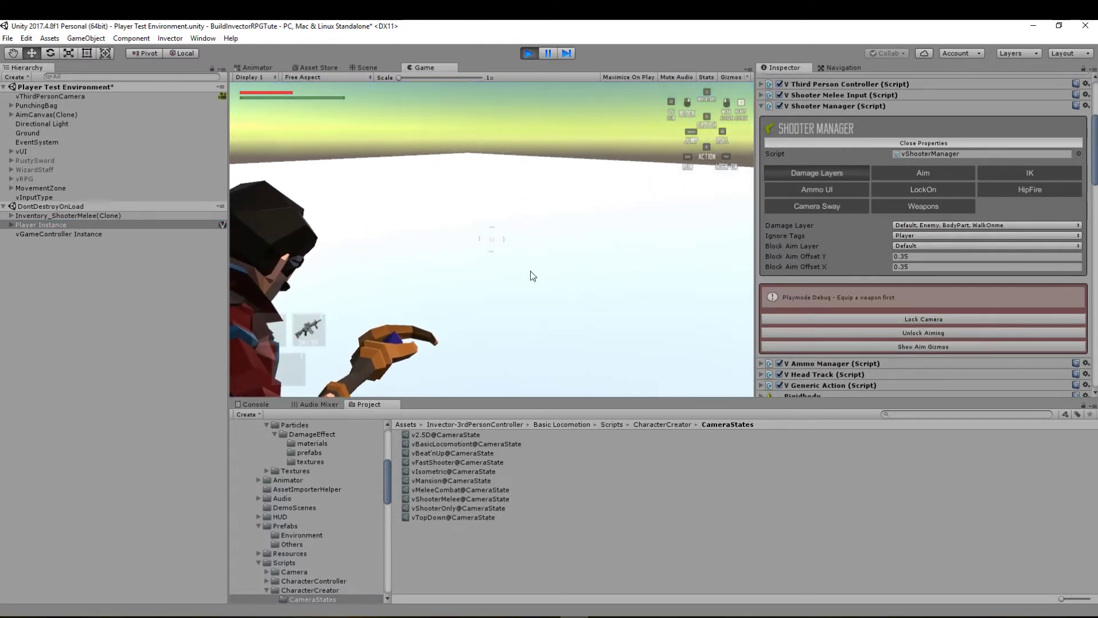
{"action": "left_click", "coordinate": [535, 275]}
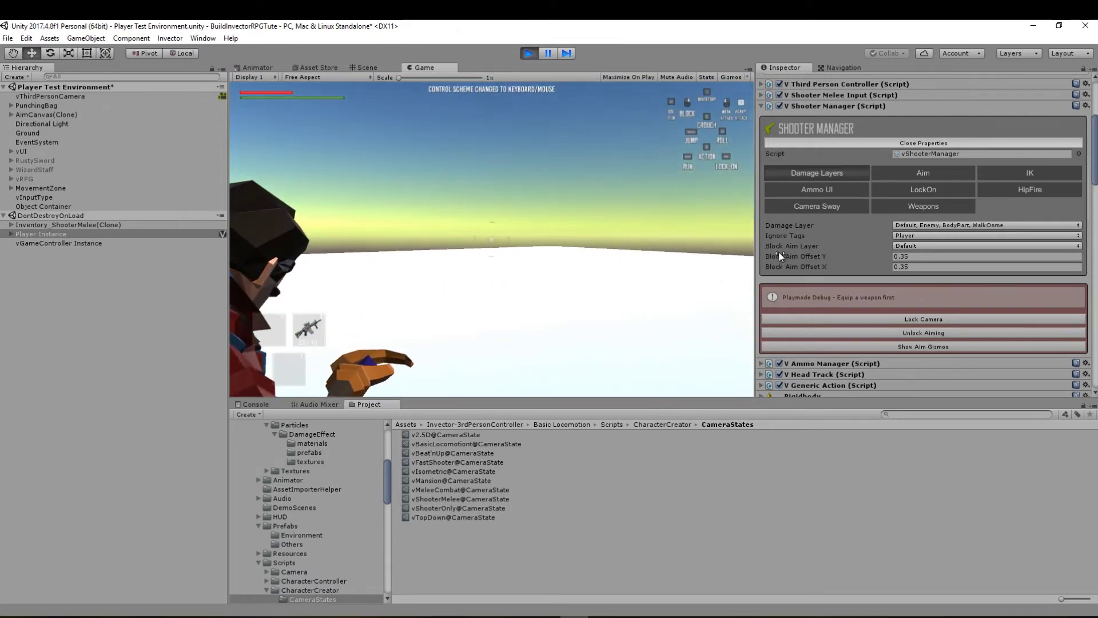
In the Shooter Manager's Camera Sway settings, set Camera Max Sway Amount to 1 and Camera Sway Speed to 0.3
{"action": "left_click", "coordinate": [834, 246]}
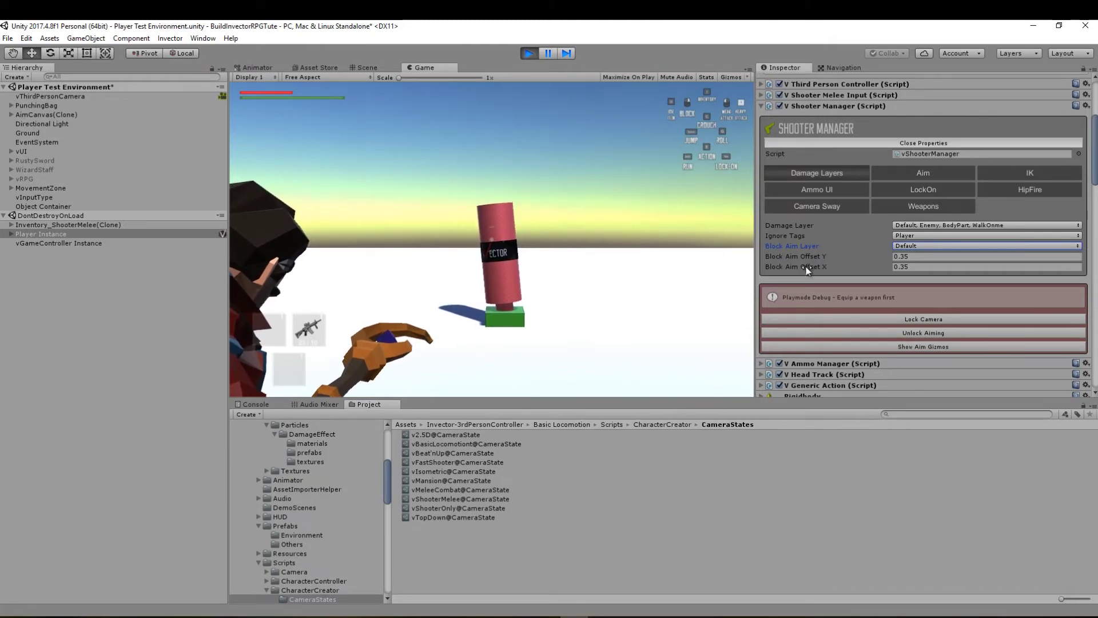
{"action": "left_click", "coordinate": [849, 207]}
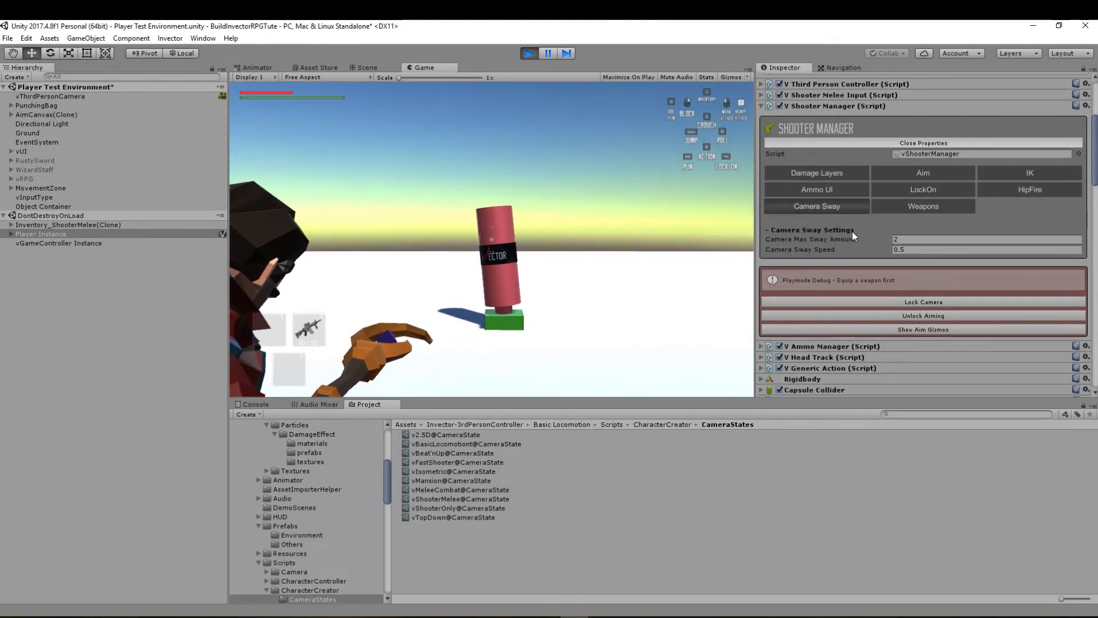
{"action": "mouse_move", "coordinate": [850, 238]}
{"action": "left_mouse_down"}
{"action": "mouse_move", "coordinate": [864, 239]}
{"action": "mouse_move", "coordinate": [843, 239]}
{"action": "left_mouse_up"}
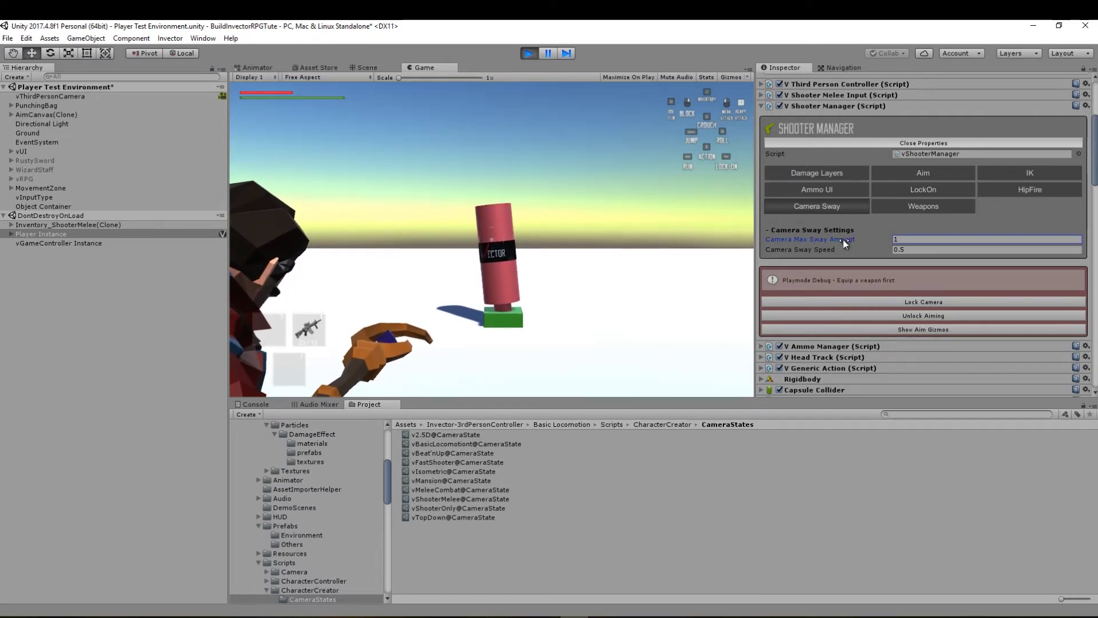
{"action": "left_click_drag", "start_coordinate": [846, 252], "coordinate": [840, 251]}
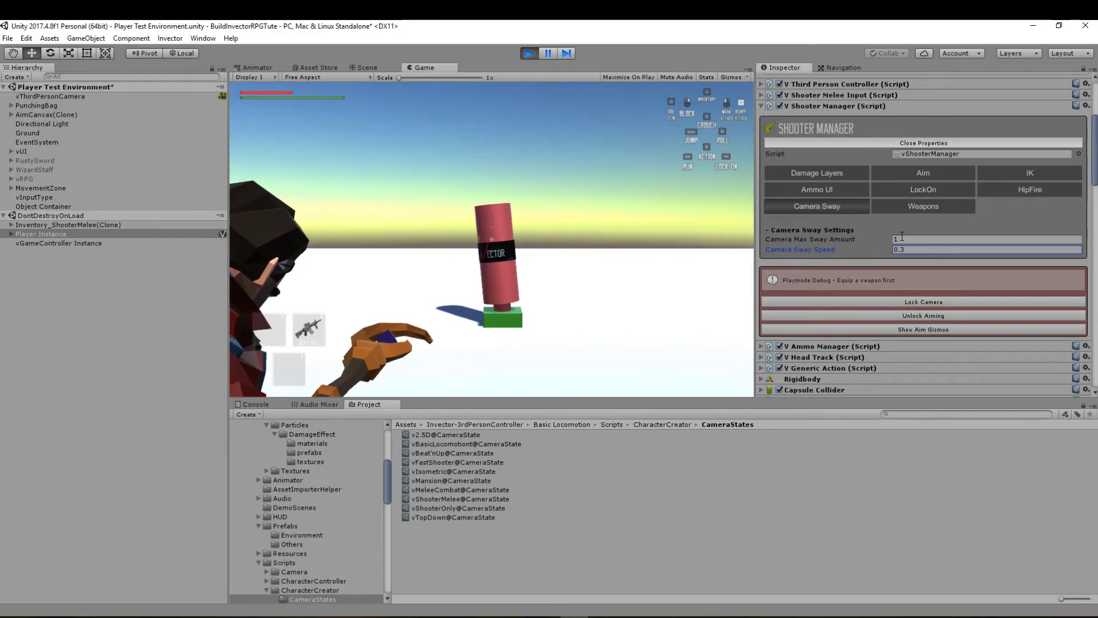
Display vThirdPersonCamera's Aiming camera state and set its Right offset to 0.60
{"action": "scroll", "coordinate": [906, 345], "scroll_direction": "down", "scroll_amount": 10}
{"action": "scroll", "coordinate": [906, 345], "scroll_direction": "down", "scroll_amount": 5}
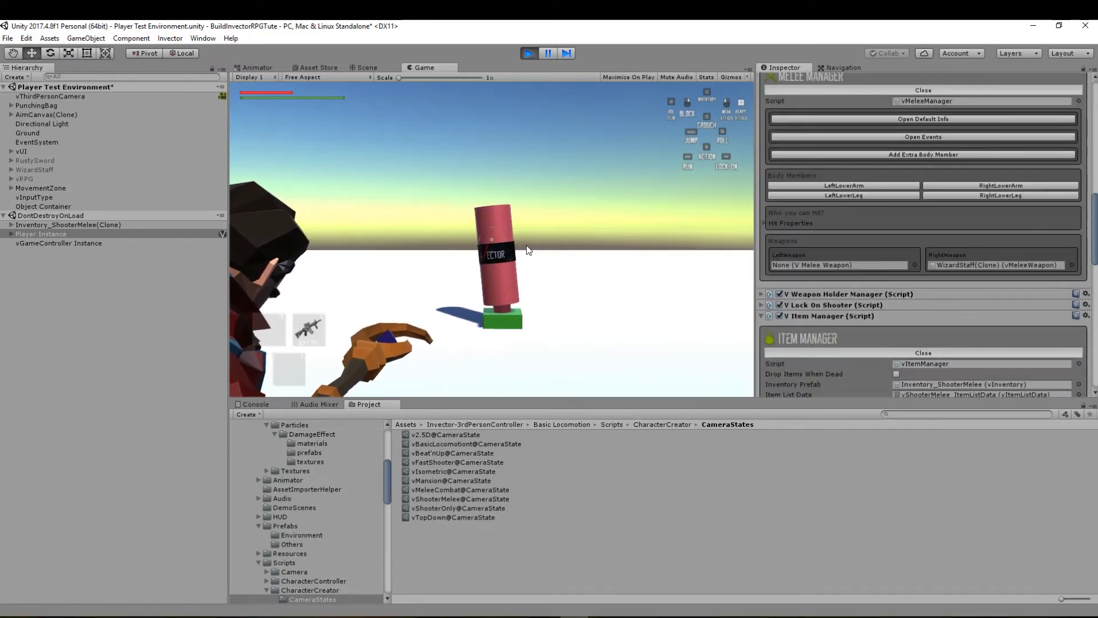
{"action": "left_click", "coordinate": [57, 96]}
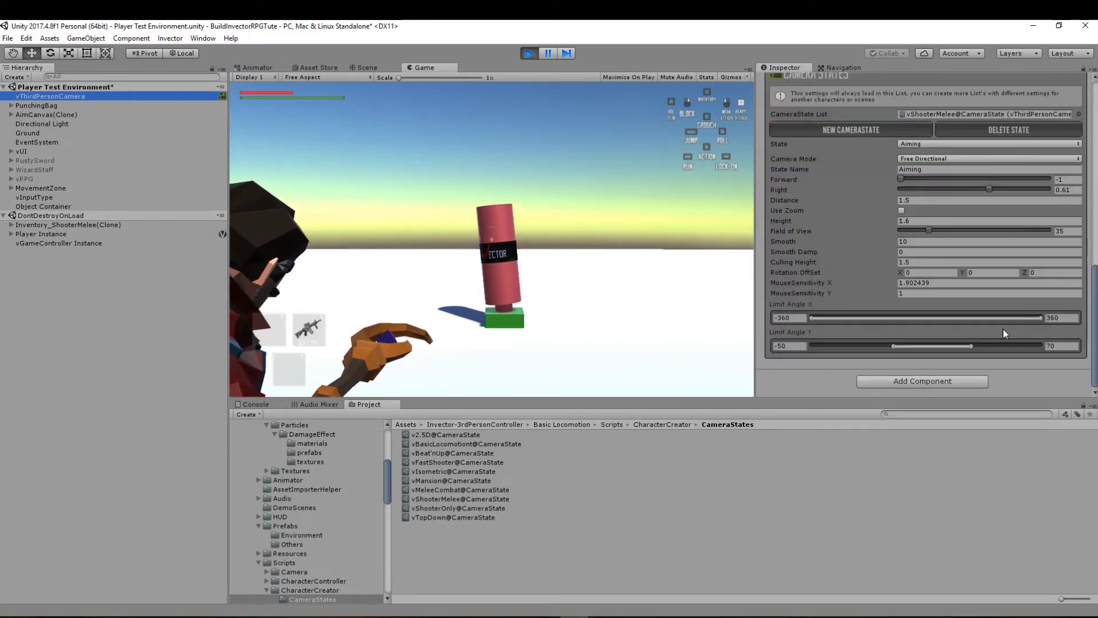
{"action": "left_click", "coordinate": [961, 144]}
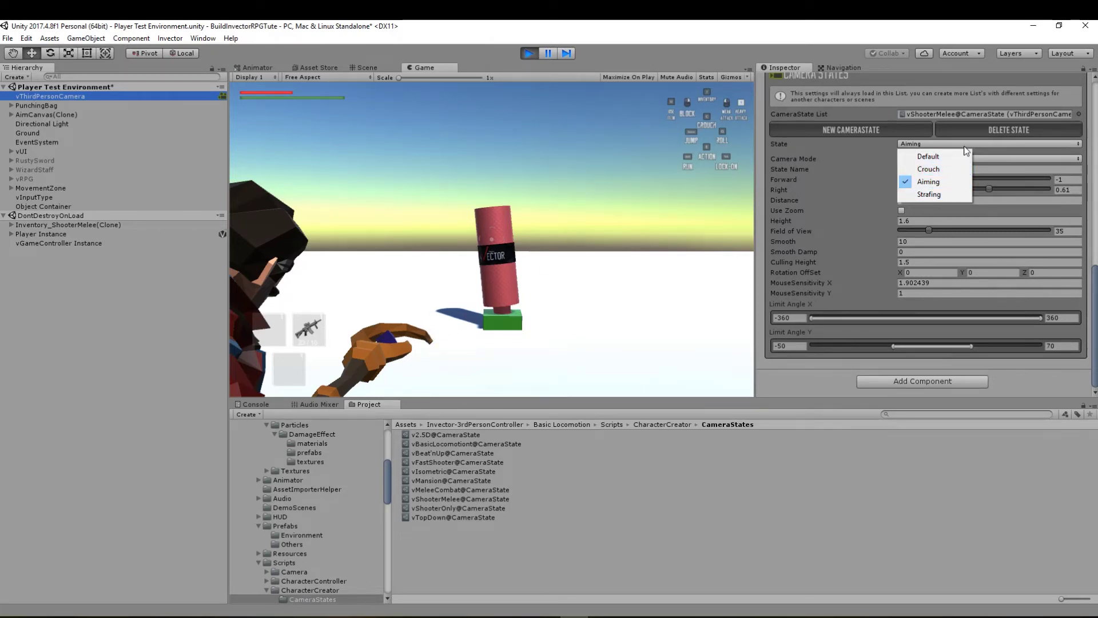
{"action": "left_click", "coordinate": [853, 183]}
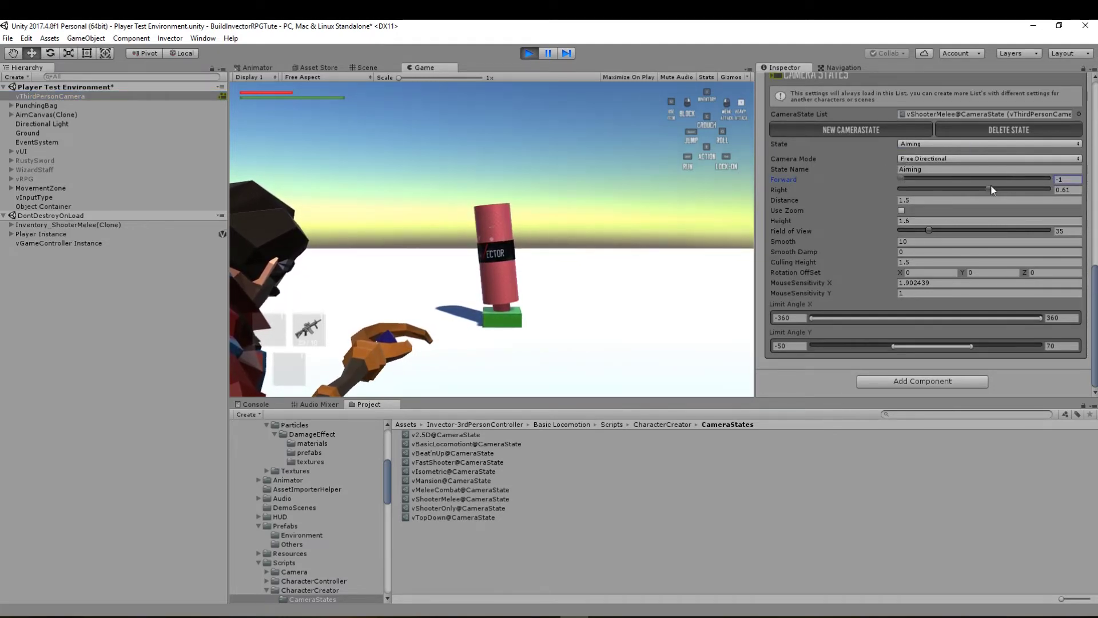
{"action": "left_click", "coordinate": [1062, 190]}
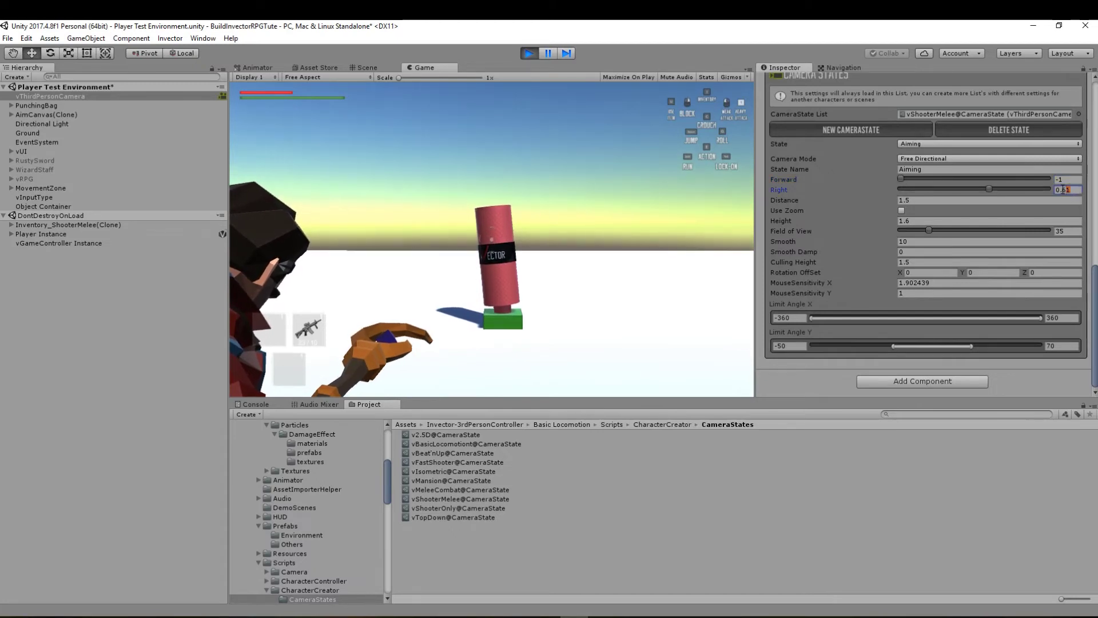
{"action": "type", "text": "0"}
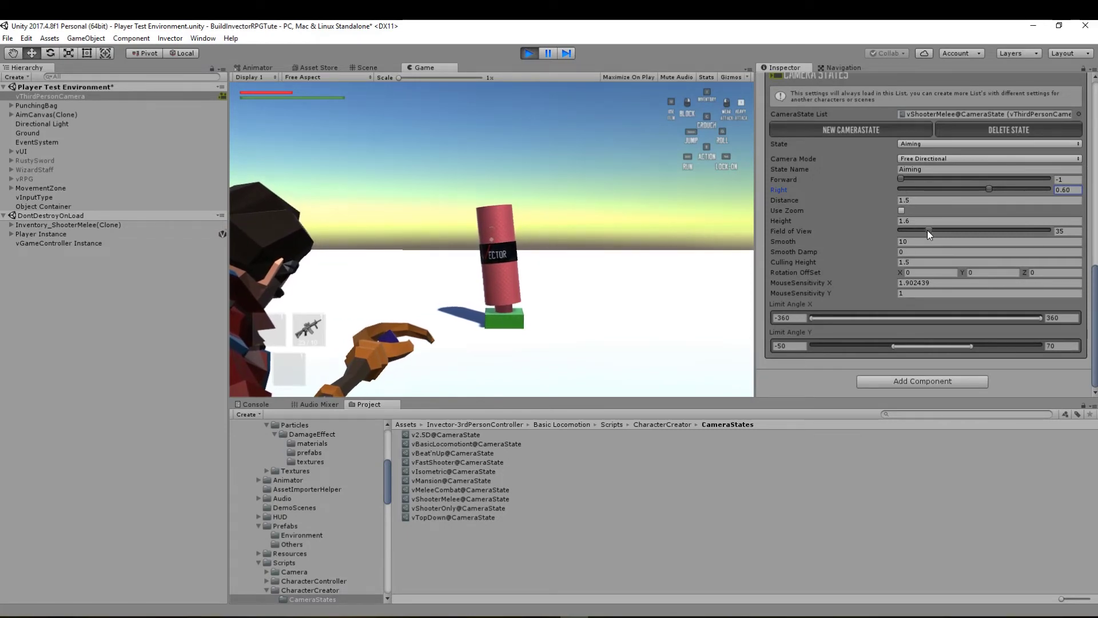
Set the Aiming camera state's Height to 1.5
{"action": "left_click", "coordinate": [915, 222]}
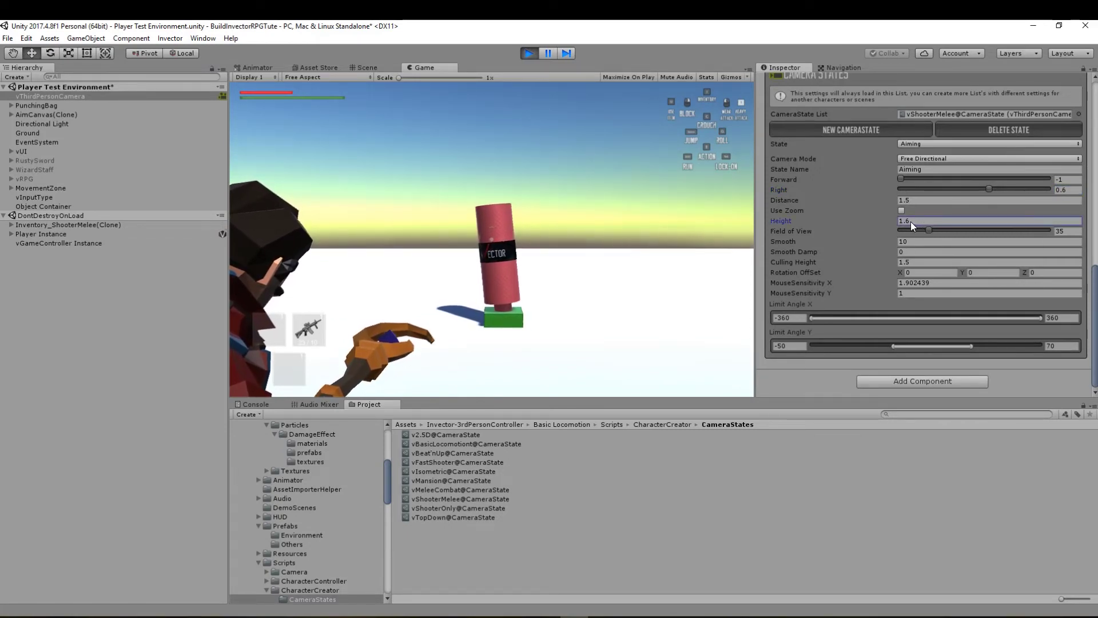
{"action": "left_click_drag", "start_coordinate": [911, 221], "coordinate": [908, 221]}
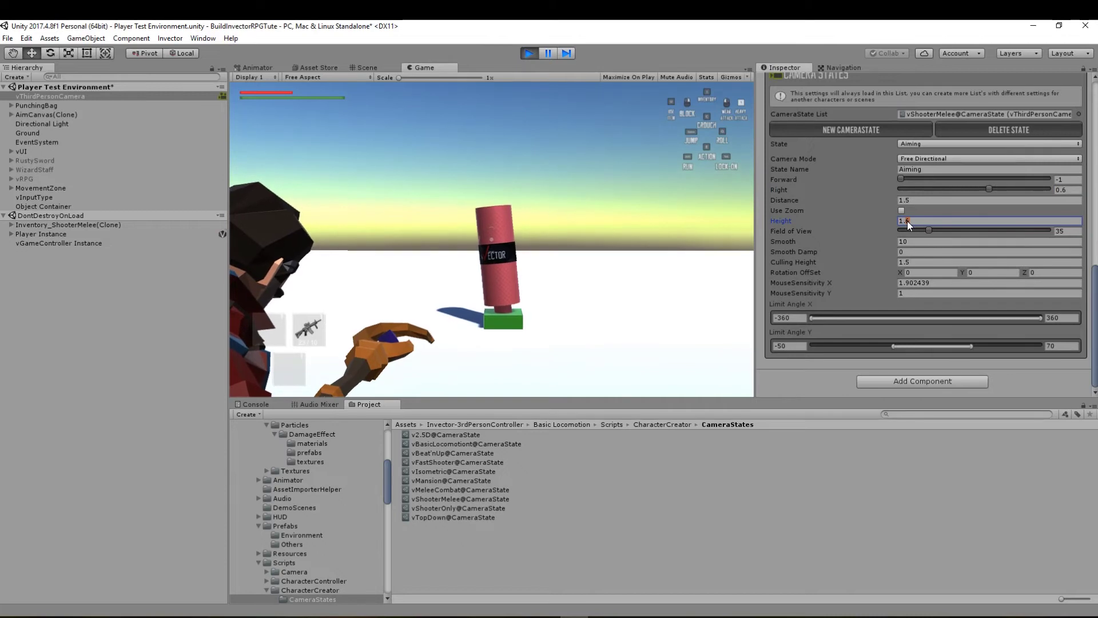
{"action": "type", "text": "5"}
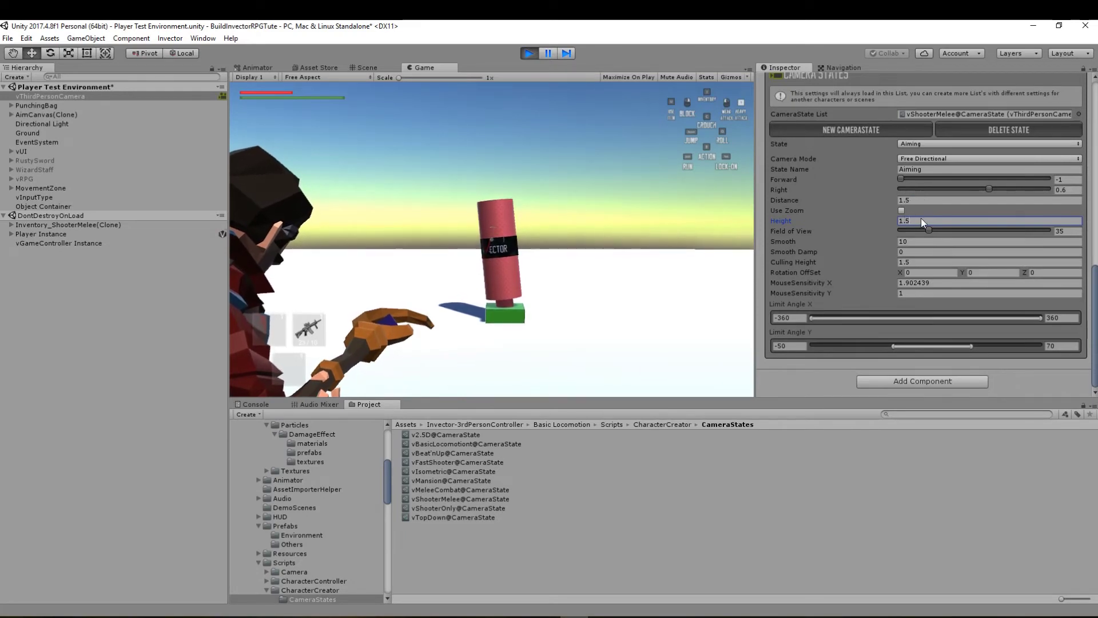
Try a Distance of 2 for the Aiming camera state and set it back to 1.5
{"action": "left_click", "coordinate": [917, 200]}
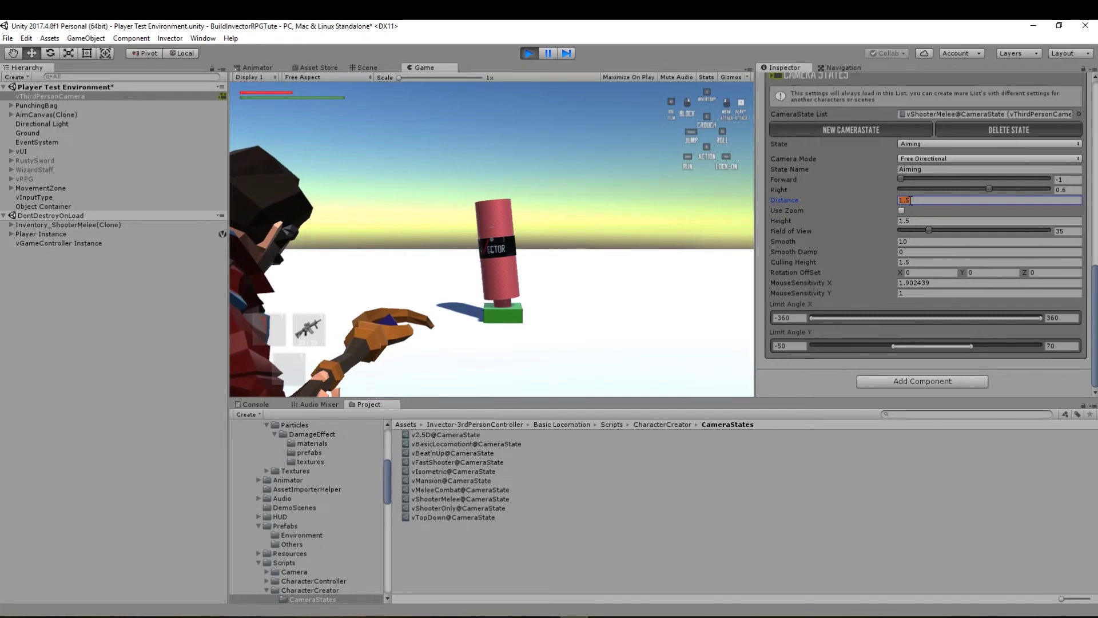
{"action": "type", "text": "2"}
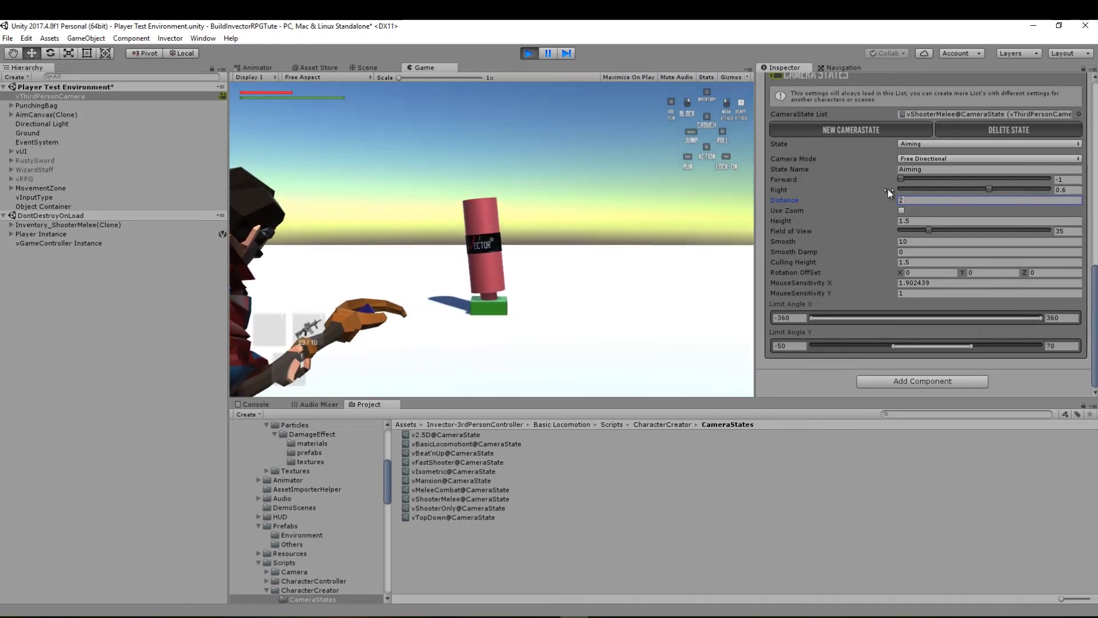
{"action": "key", "text": "BackSpace"}
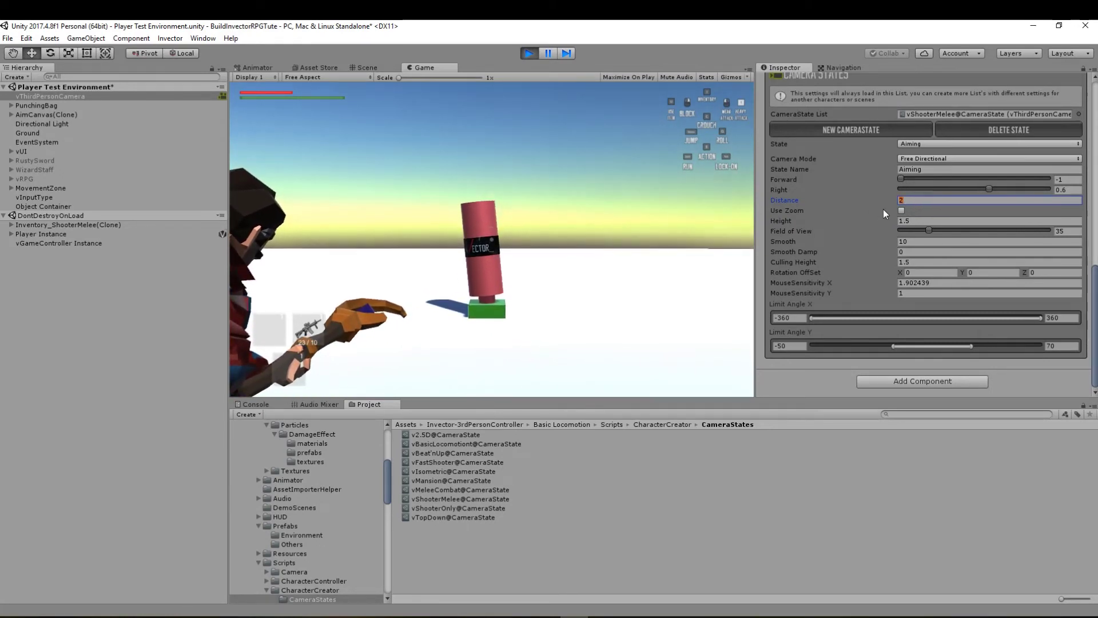
{"action": "type", "text": "1.5"}
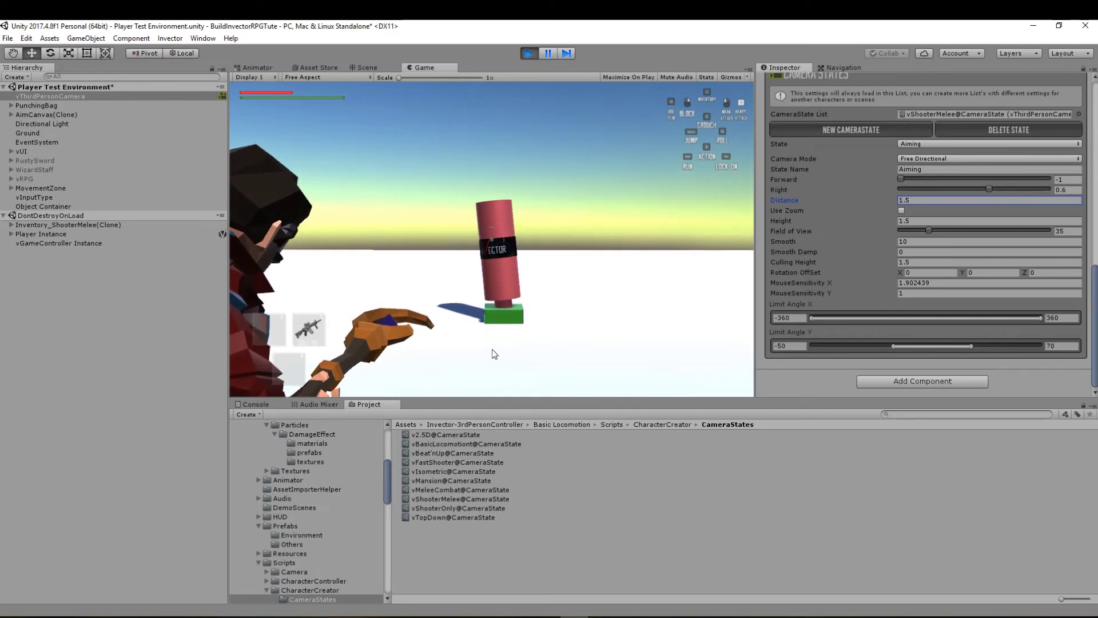
Fire the staff at the punching bag to test the aiming camera, and restart play mode
{"action": "left_click", "coordinate": [525, 358]}
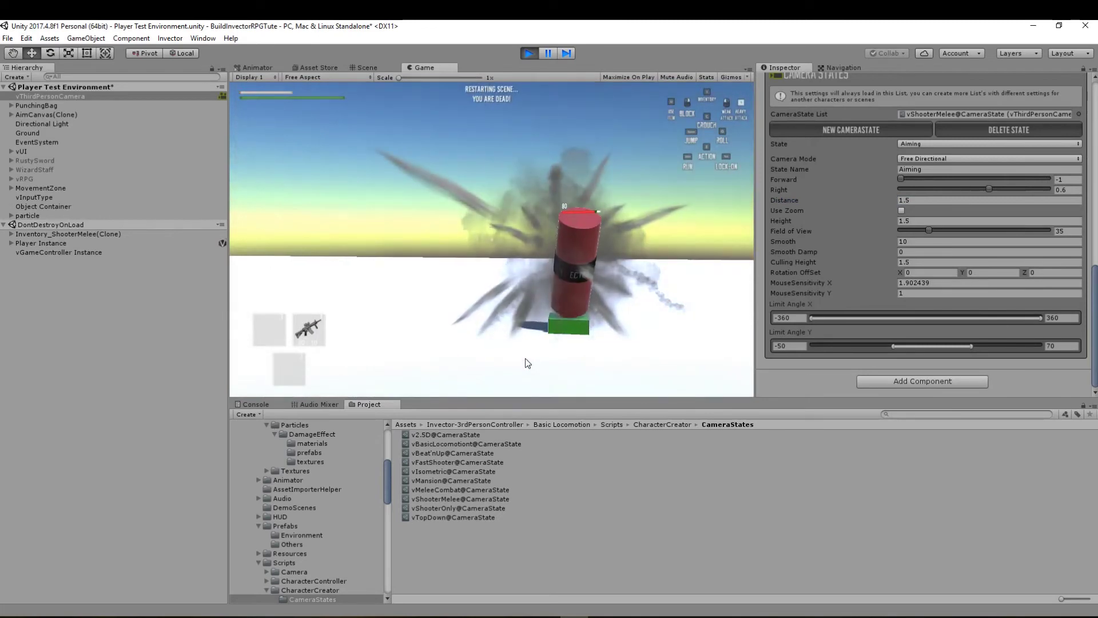
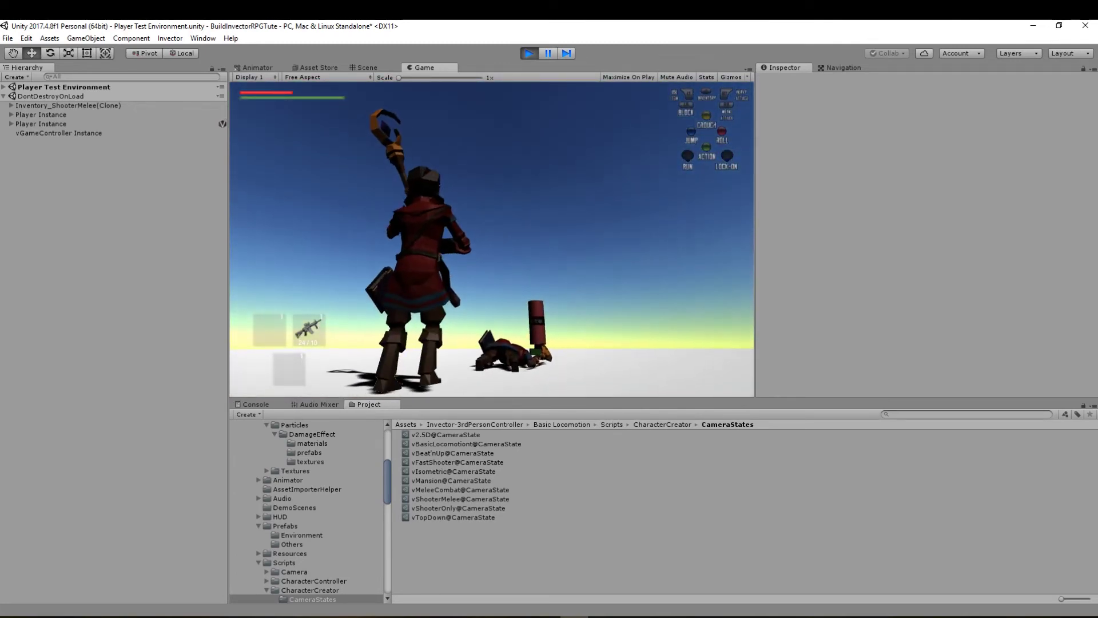
{"action": "left_click", "coordinate": [530, 53]}
{"action": "left_click", "coordinate": [531, 57]}
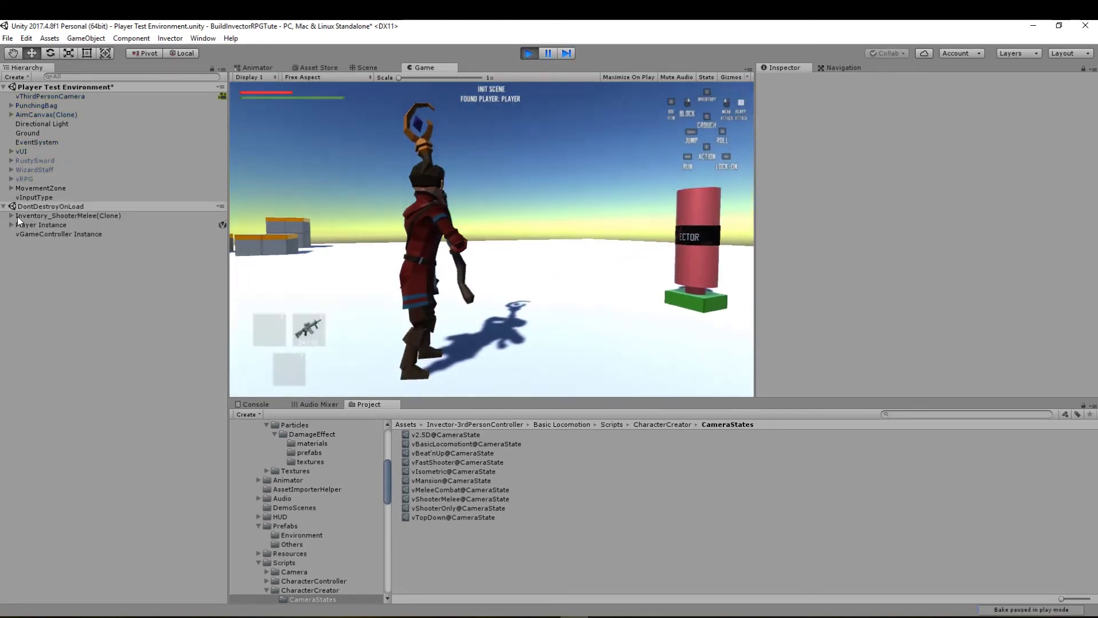
Select the Player Instance again and lock aiming in its Shooter Manager
{"action": "left_click", "coordinate": [40, 225]}
{"action": "scroll", "coordinate": [967, 309], "scroll_direction": "down", "scroll_amount": 3}
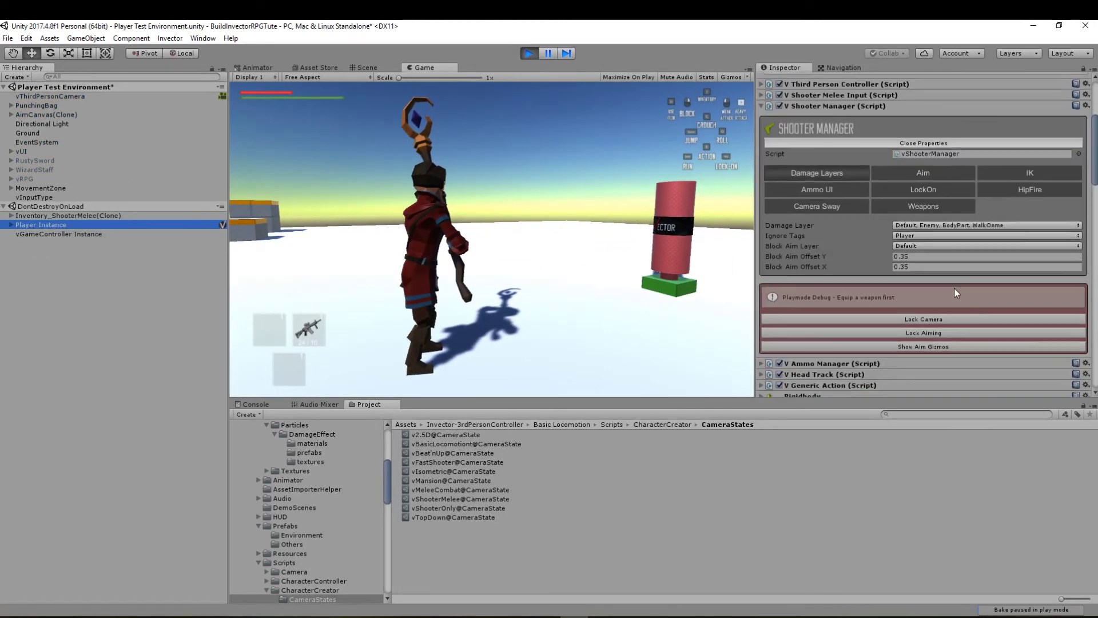
{"action": "left_click", "coordinate": [928, 334]}
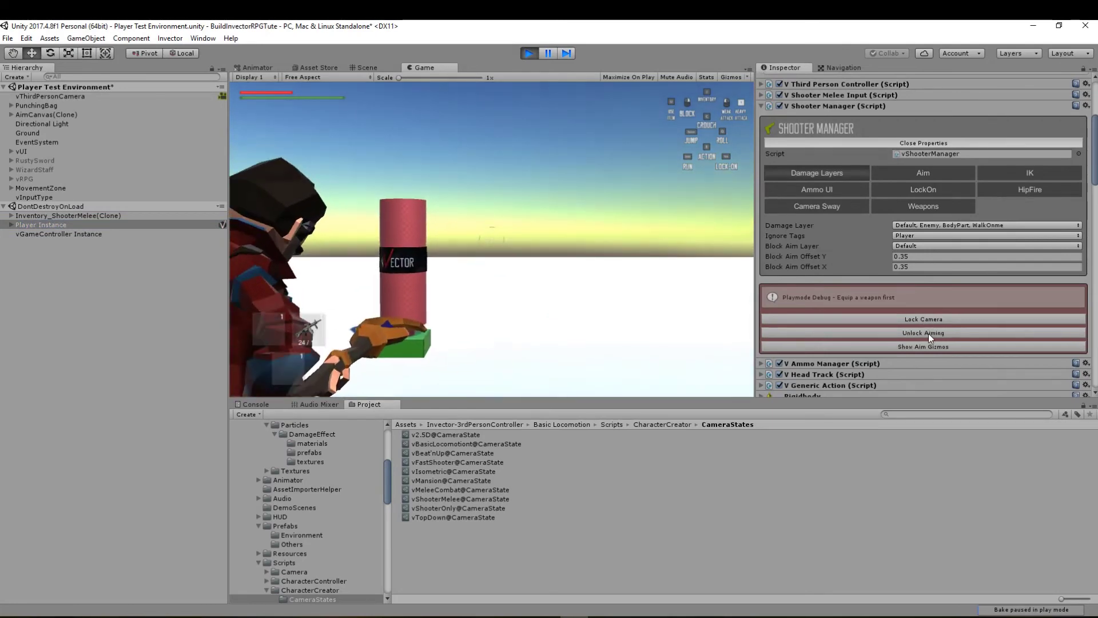
Check the Strafing camera state's settings on vThirdPersonCamera and switch back to the Aiming state
{"action": "scroll", "coordinate": [925, 338], "scroll_direction": "down", "scroll_amount": 10}
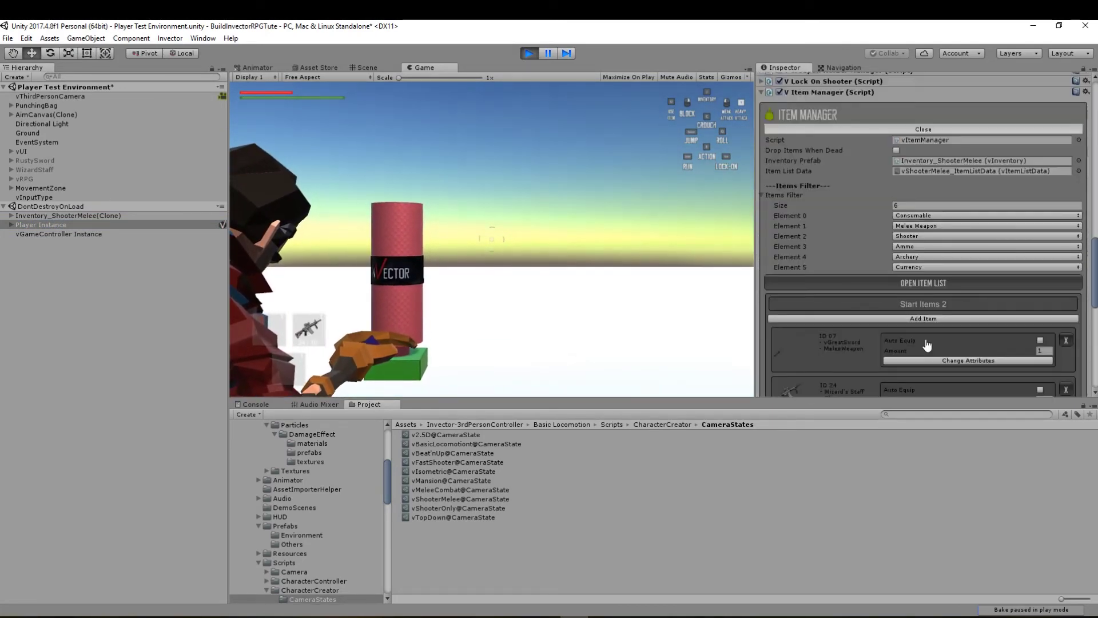
{"action": "left_click", "coordinate": [35, 96]}
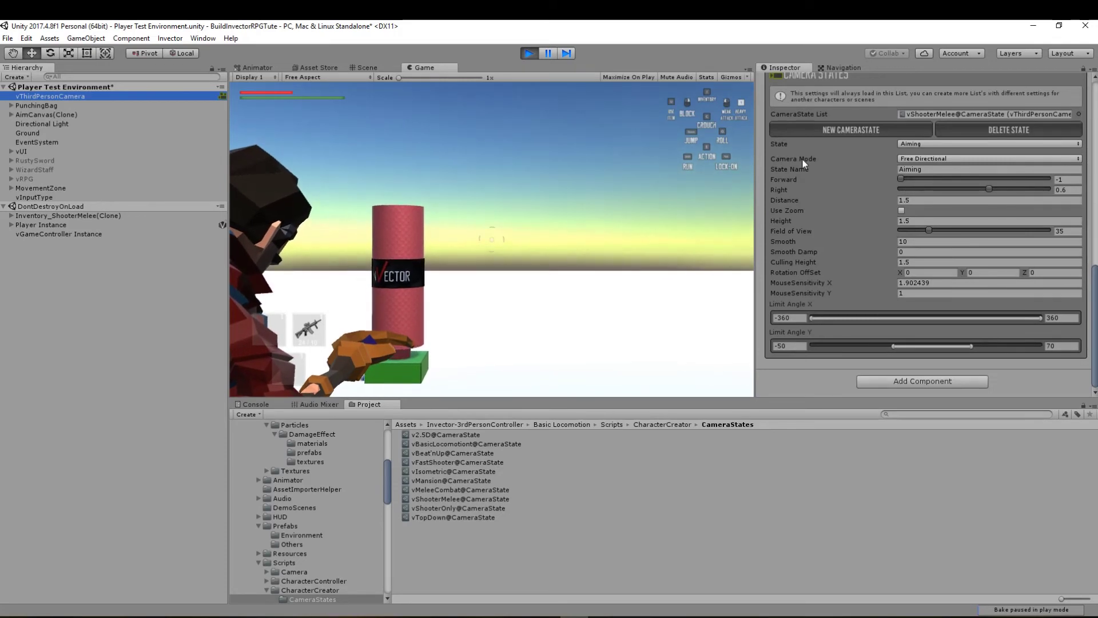
{"action": "scroll", "coordinate": [898, 157], "scroll_direction": "up", "scroll_amount": 3}
{"action": "left_click", "coordinate": [937, 213]}
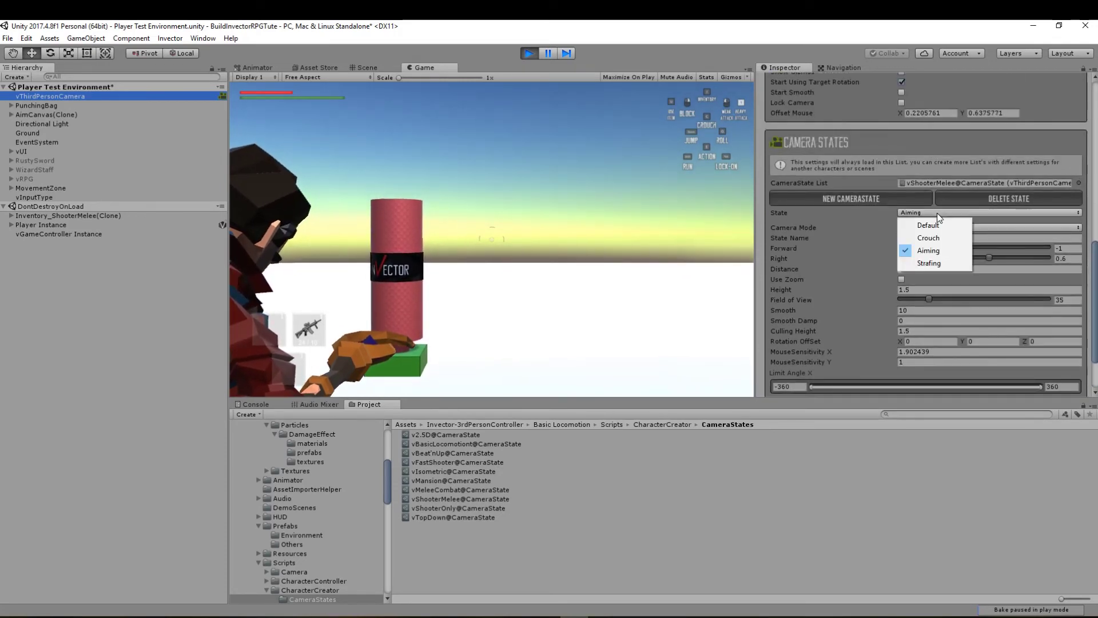
{"action": "left_click", "coordinate": [929, 264]}
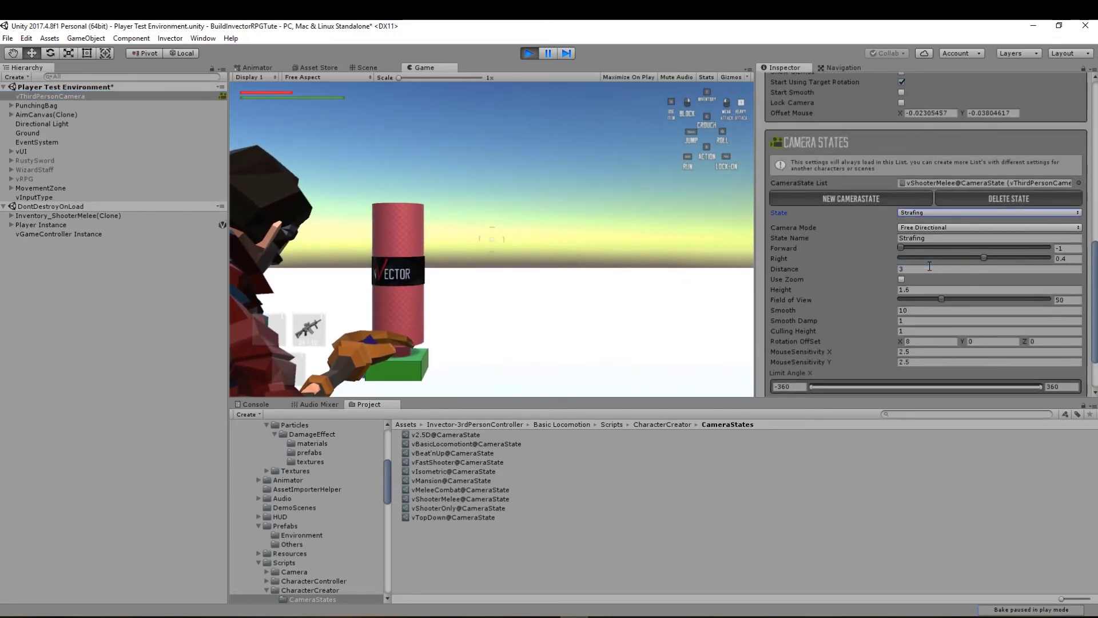
{"action": "left_click", "coordinate": [923, 212]}
{"action": "left_click", "coordinate": [929, 250]}
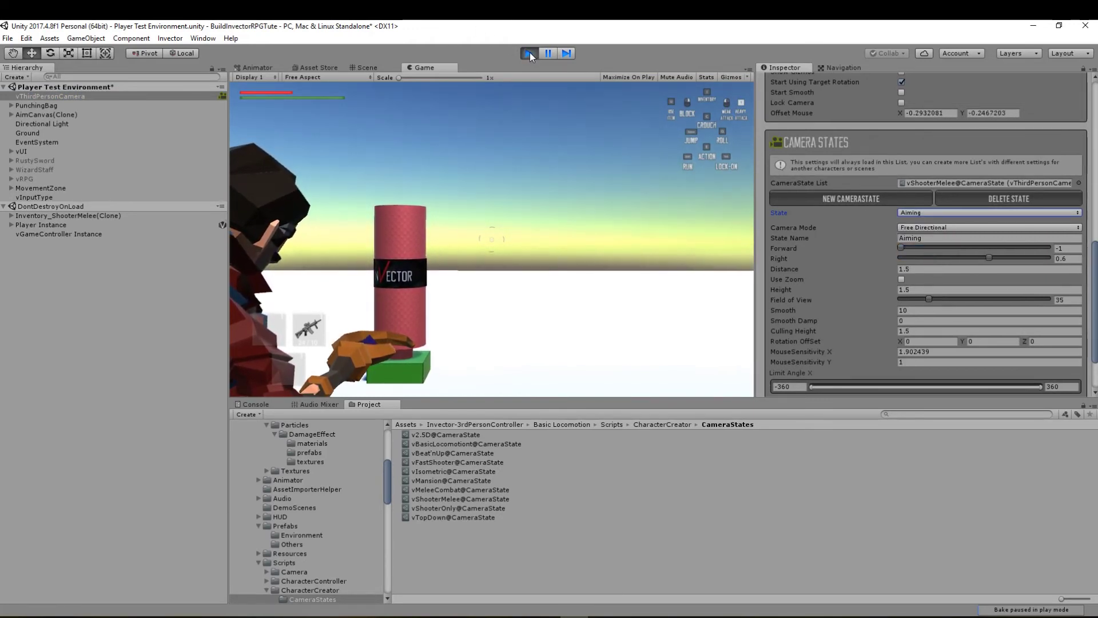
Select the Player Instance, unlock aiming in its Shooter Manager and give control back to the running game
{"action": "scroll", "coordinate": [954, 174], "scroll_direction": "up", "scroll_amount": 15}
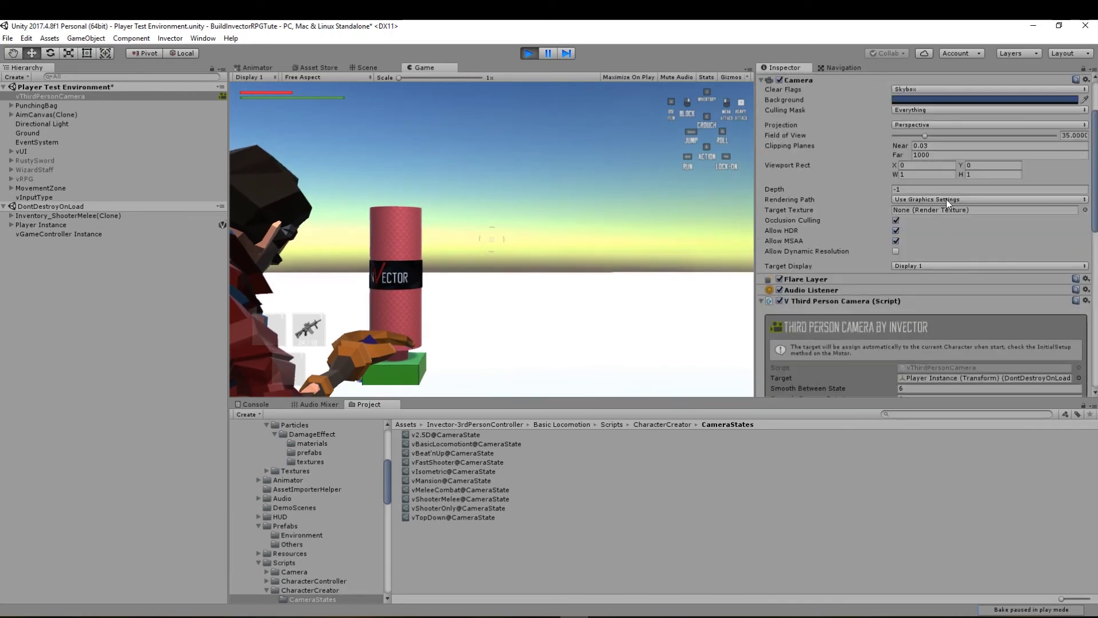
{"action": "left_click", "coordinate": [114, 226]}
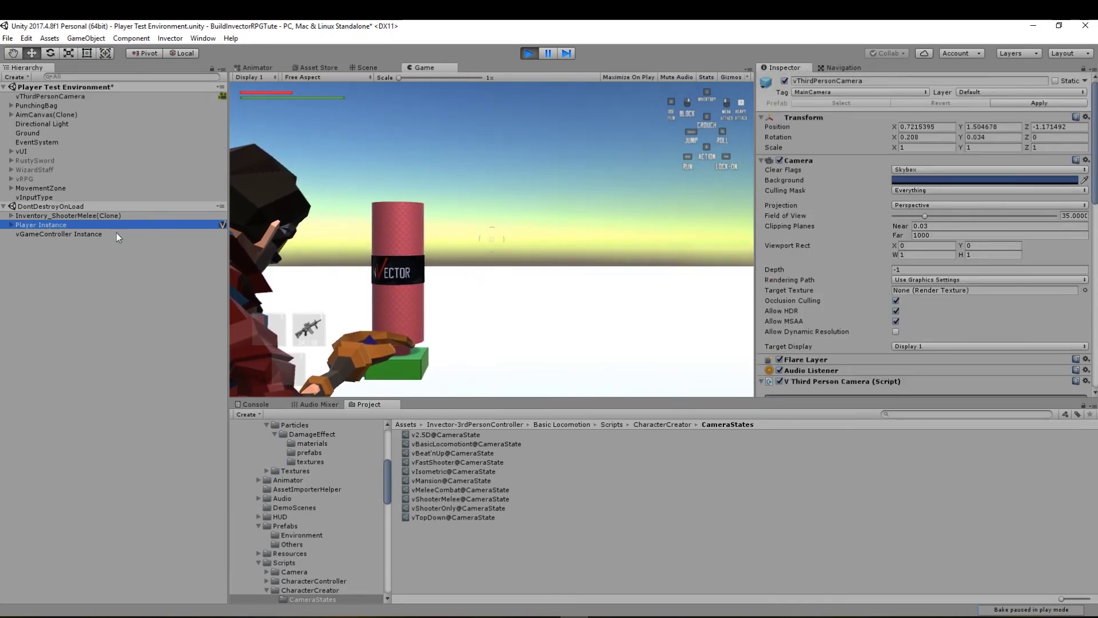
{"action": "scroll", "coordinate": [958, 279], "scroll_direction": "down", "scroll_amount": 10}
{"action": "left_click", "coordinate": [910, 264]}
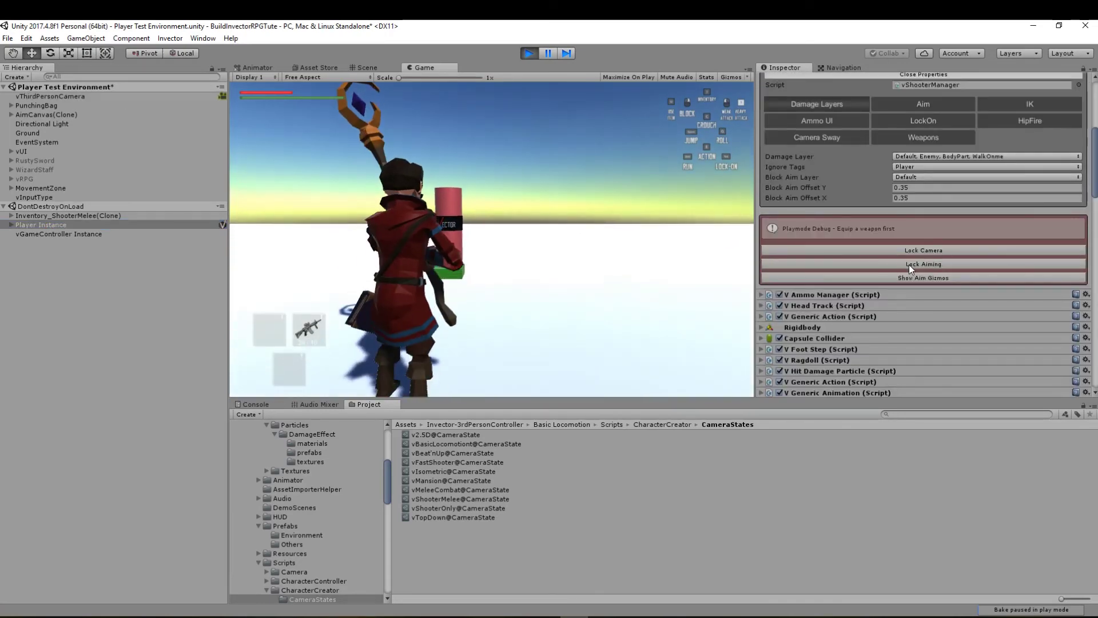
{"action": "left_click", "coordinate": [536, 280]}
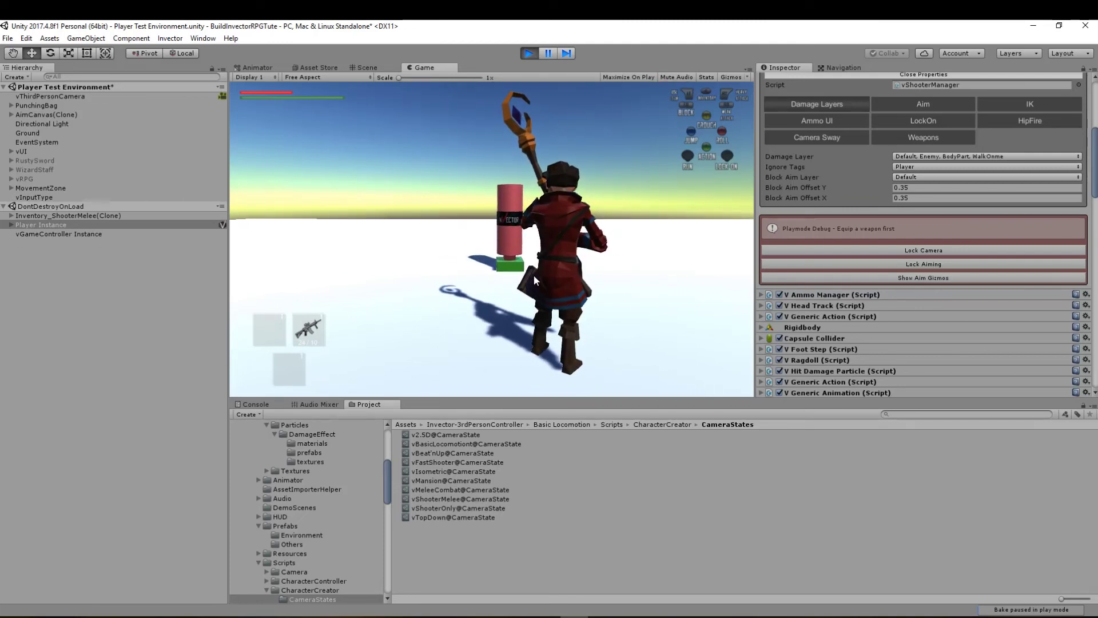
Expand the Player Instance's Lock On Shooter component and open its properties
{"action": "scroll", "coordinate": [947, 214], "scroll_direction": "down", "scroll_amount": 10}
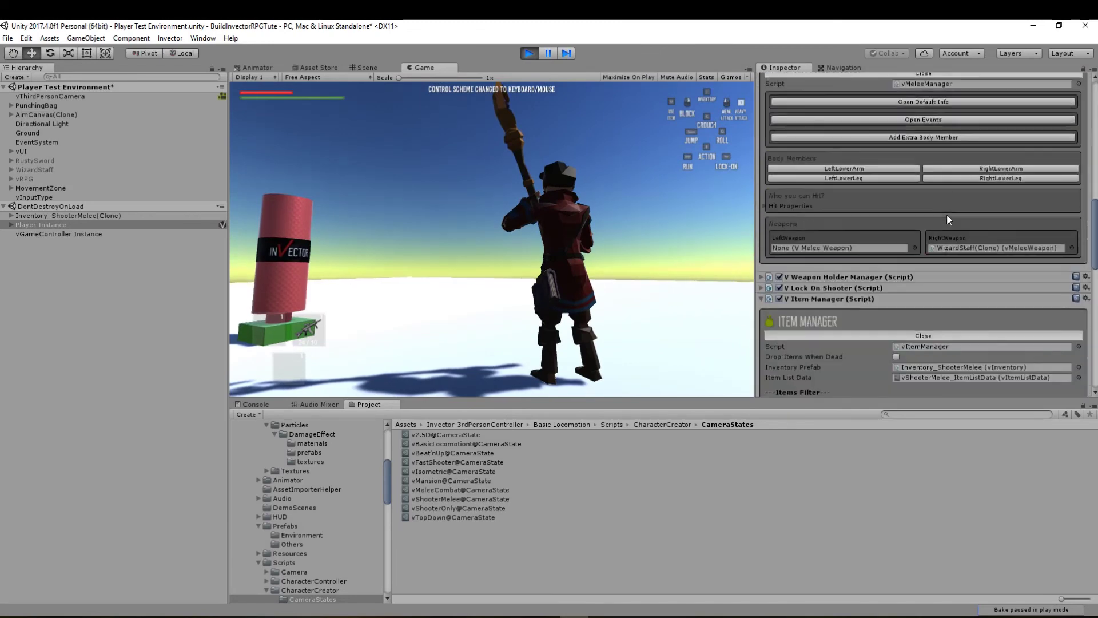
{"action": "left_click", "coordinate": [761, 115]}
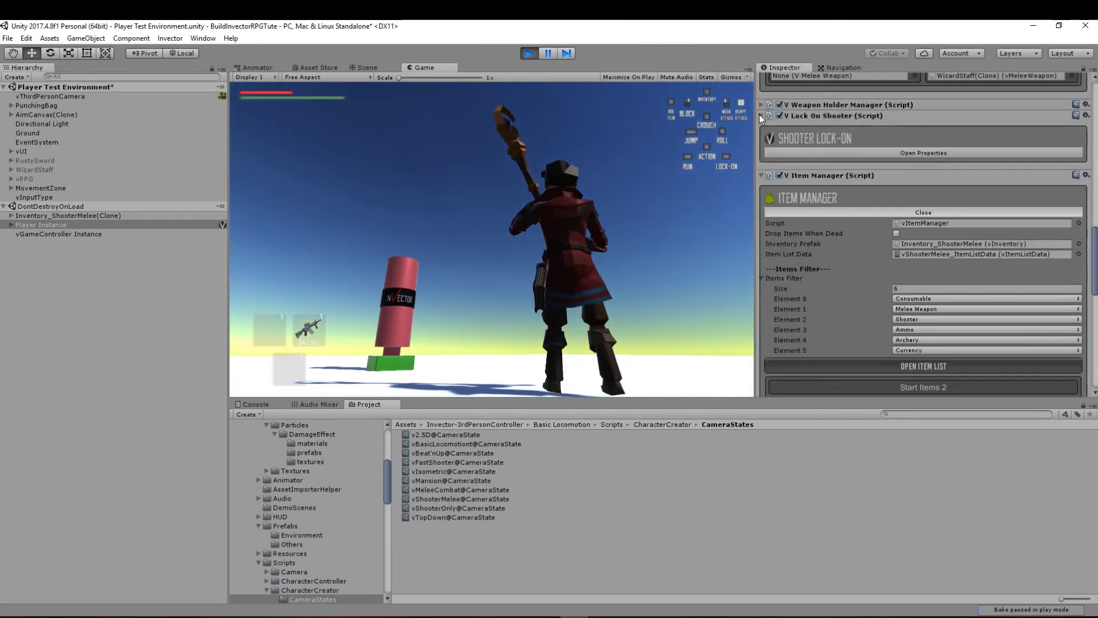
{"action": "left_click", "coordinate": [872, 153]}
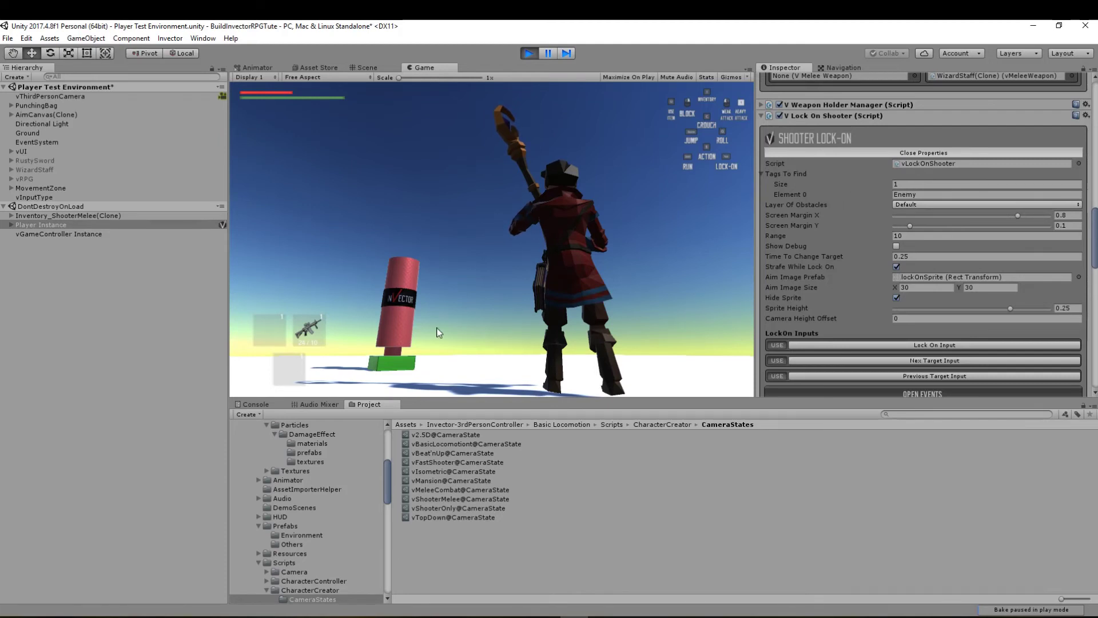
Select the punching bag's renderer in the scene, set its tag to Enemy and return to the game view
{"action": "left_click", "coordinate": [369, 67]}
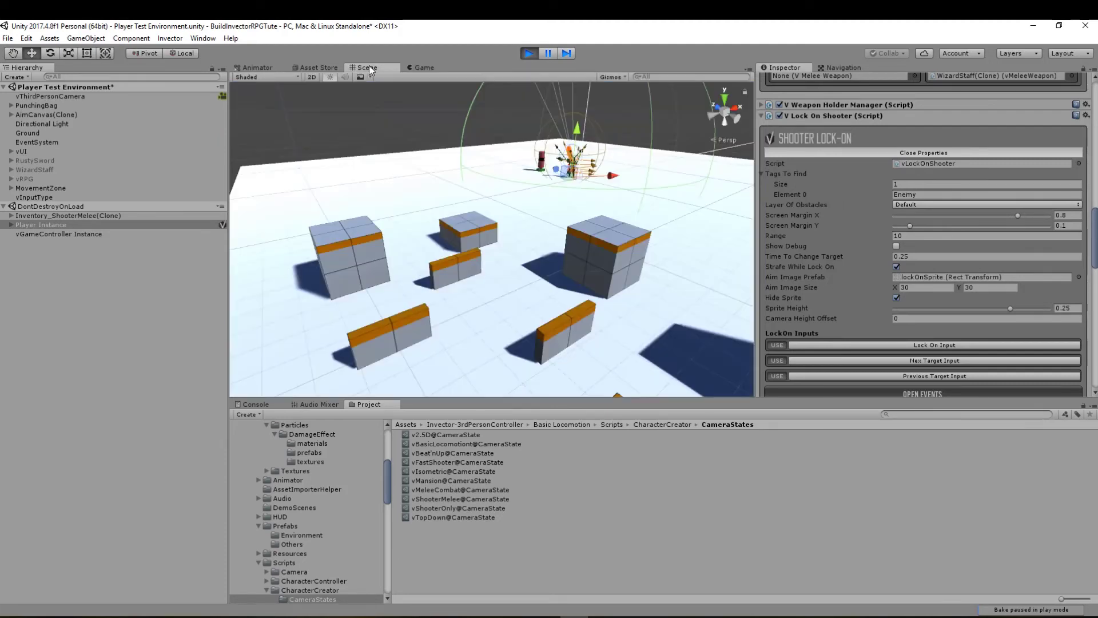
{"action": "left_click", "coordinate": [542, 162]}
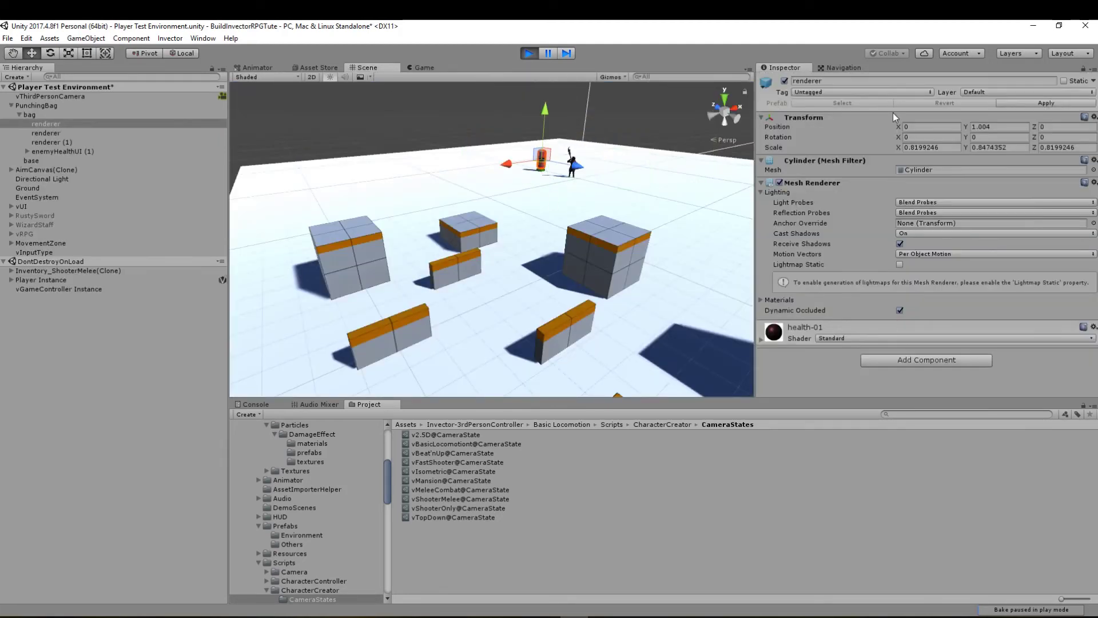
{"action": "left_click", "coordinate": [904, 93]}
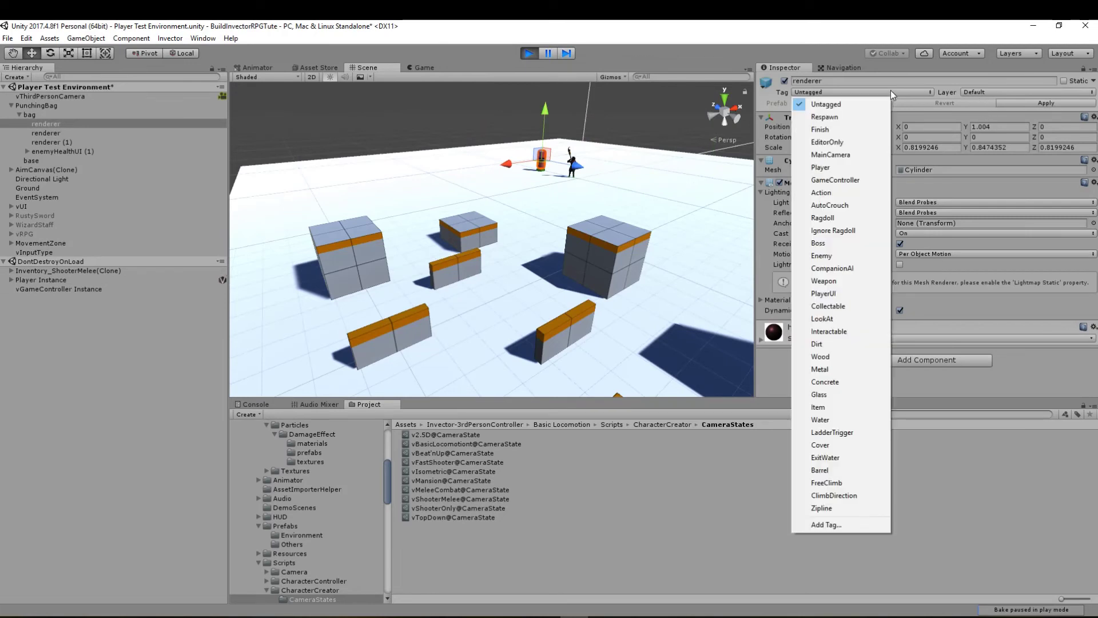
{"action": "left_click", "coordinate": [833, 256]}
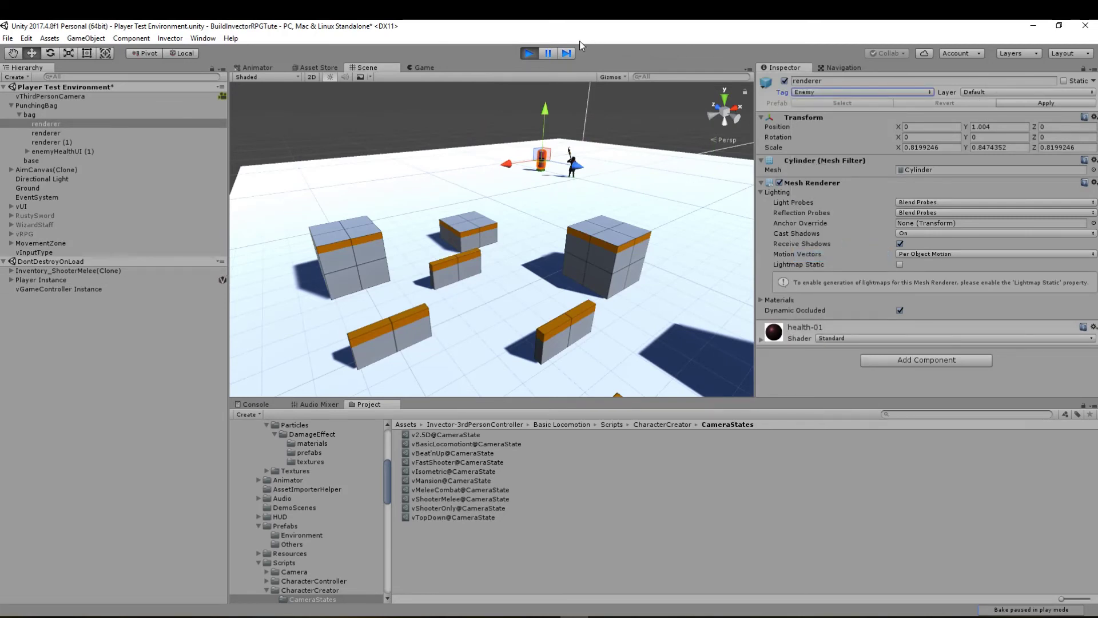
{"action": "left_click", "coordinate": [409, 68]}
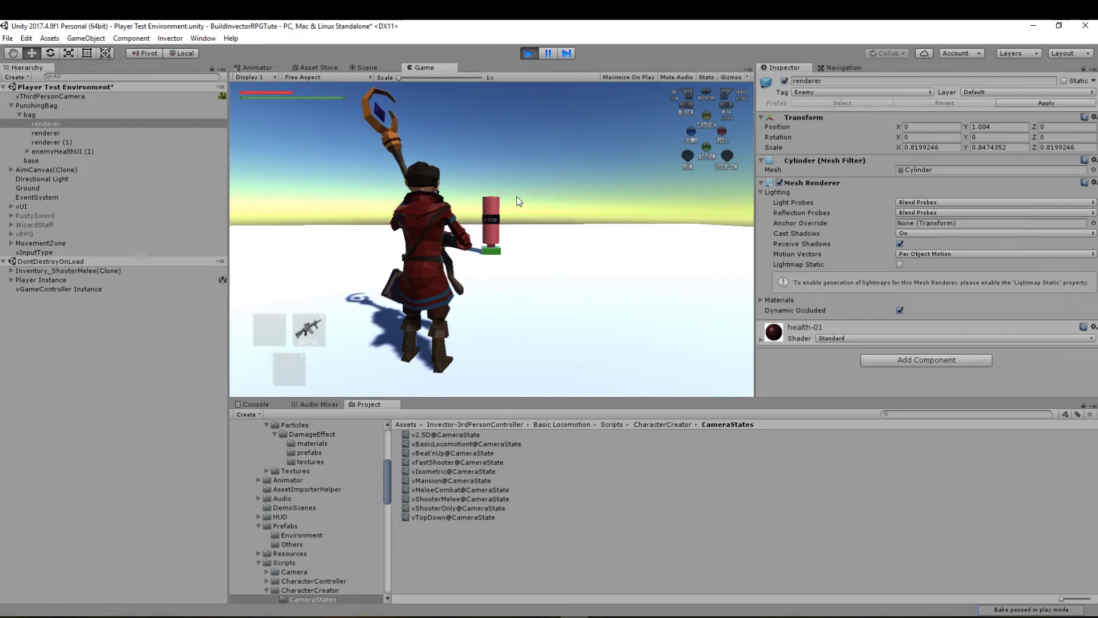
Examine the tags, layers and components of the punching bag's bag and renderer objects
{"action": "left_click", "coordinate": [36, 116]}
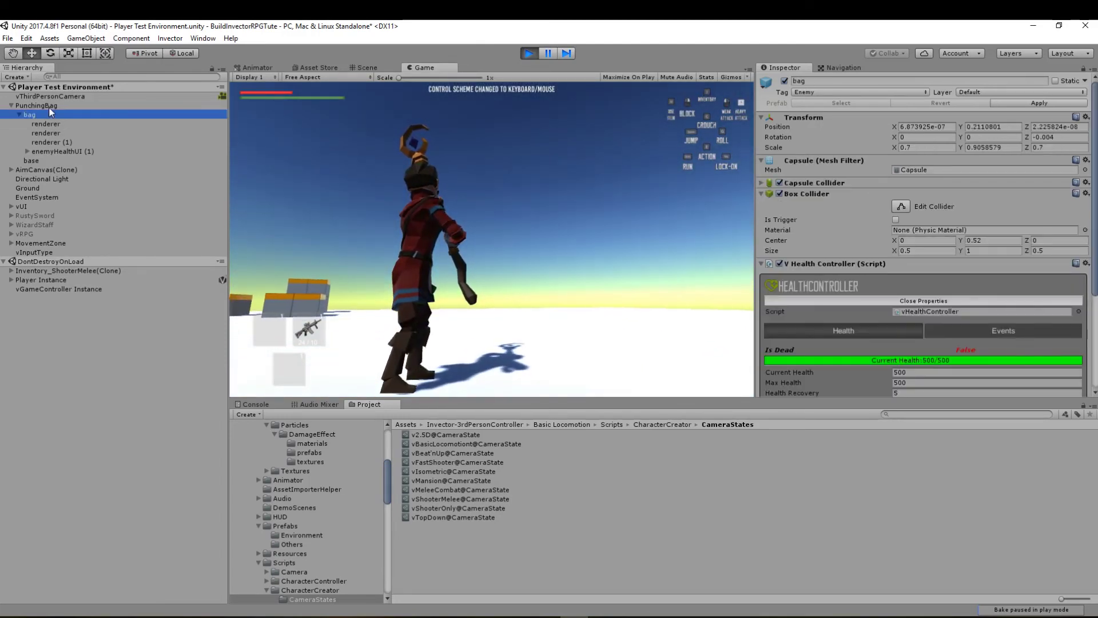
{"action": "left_click", "coordinate": [51, 105]}
{"action": "left_click", "coordinate": [45, 114]}
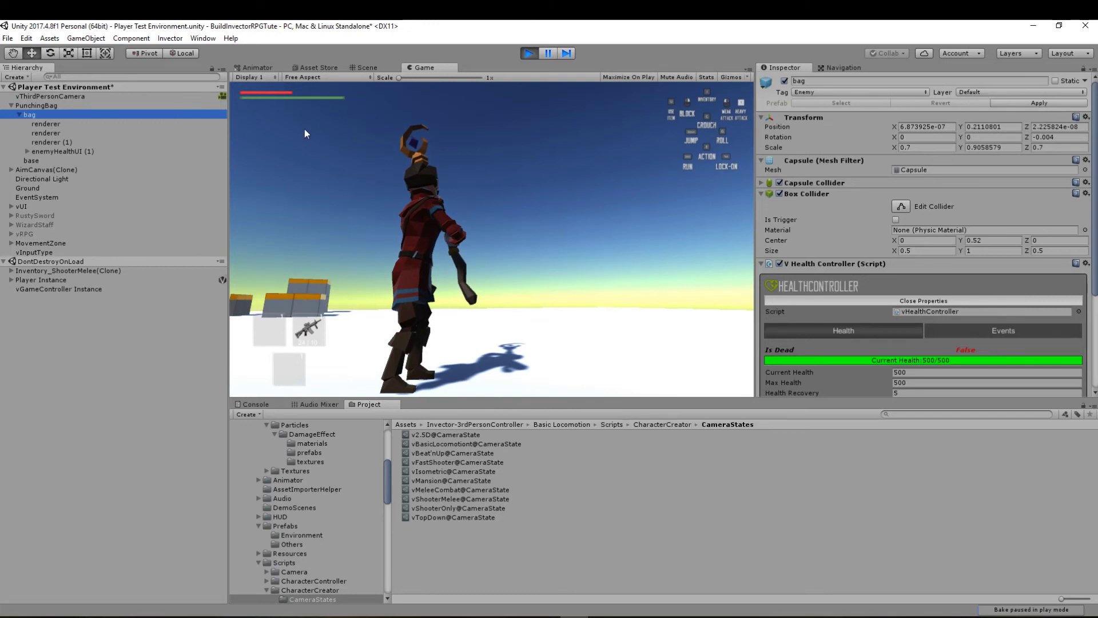
{"action": "left_click", "coordinate": [27, 106]}
{"action": "left_click", "coordinate": [30, 124]}
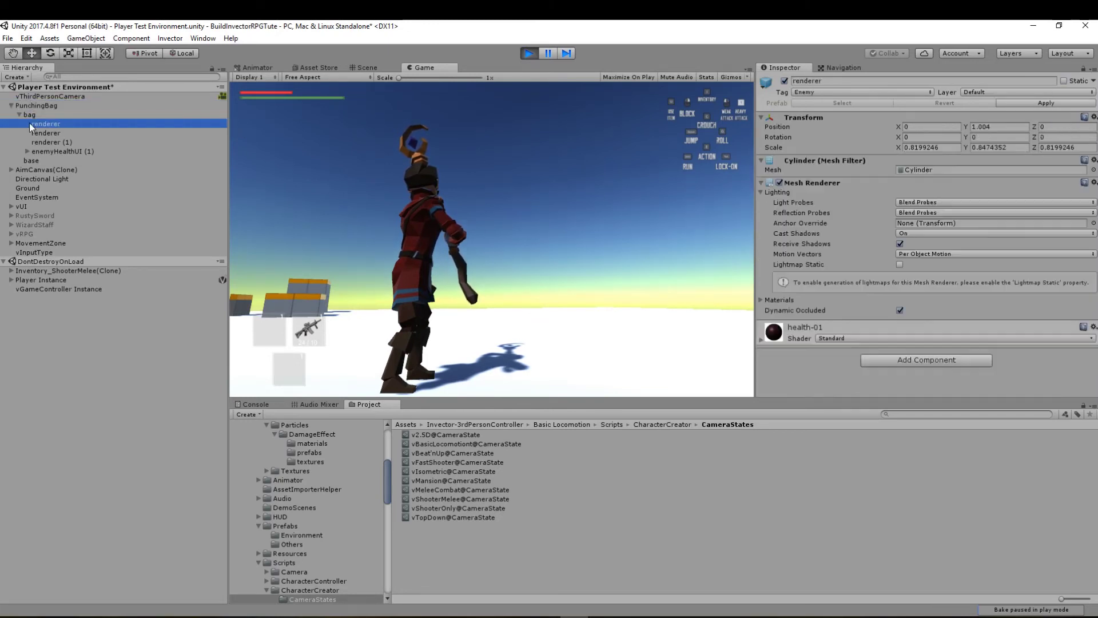
{"action": "left_click", "coordinate": [32, 113]}
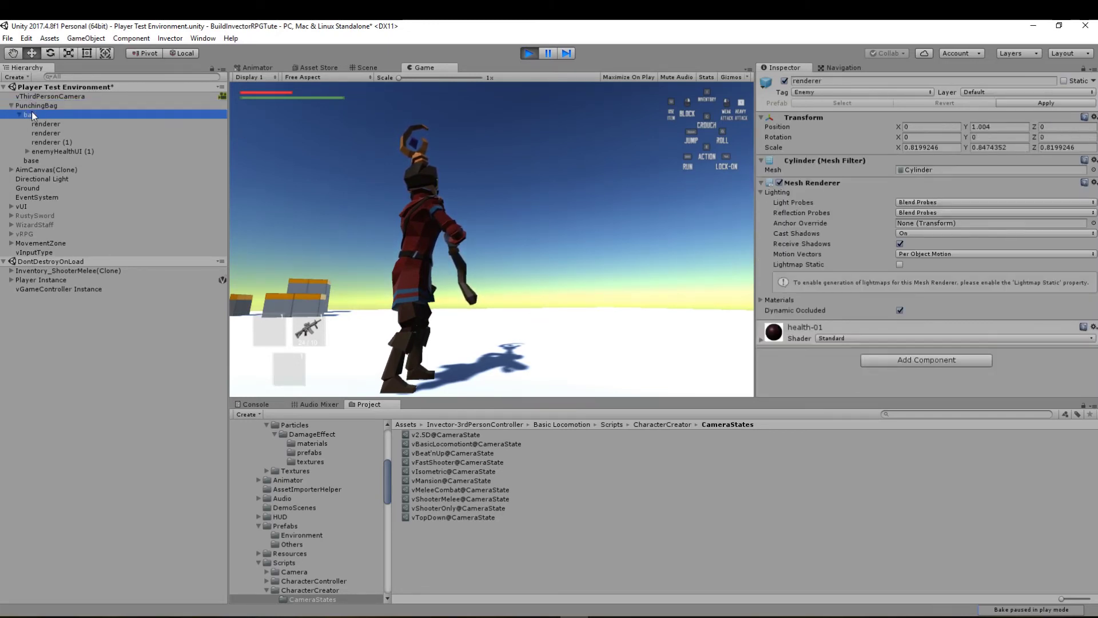
{"action": "scroll", "coordinate": [901, 261], "scroll_direction": "down", "scroll_amount": 5}
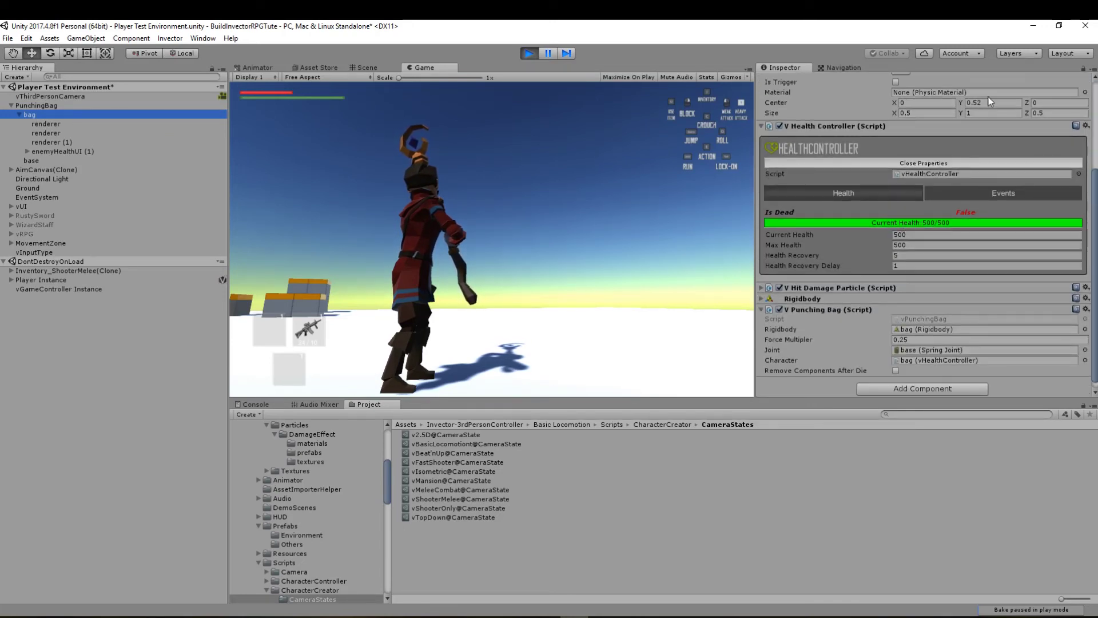
{"action": "scroll", "coordinate": [991, 106], "scroll_direction": "up", "scroll_amount": 5}
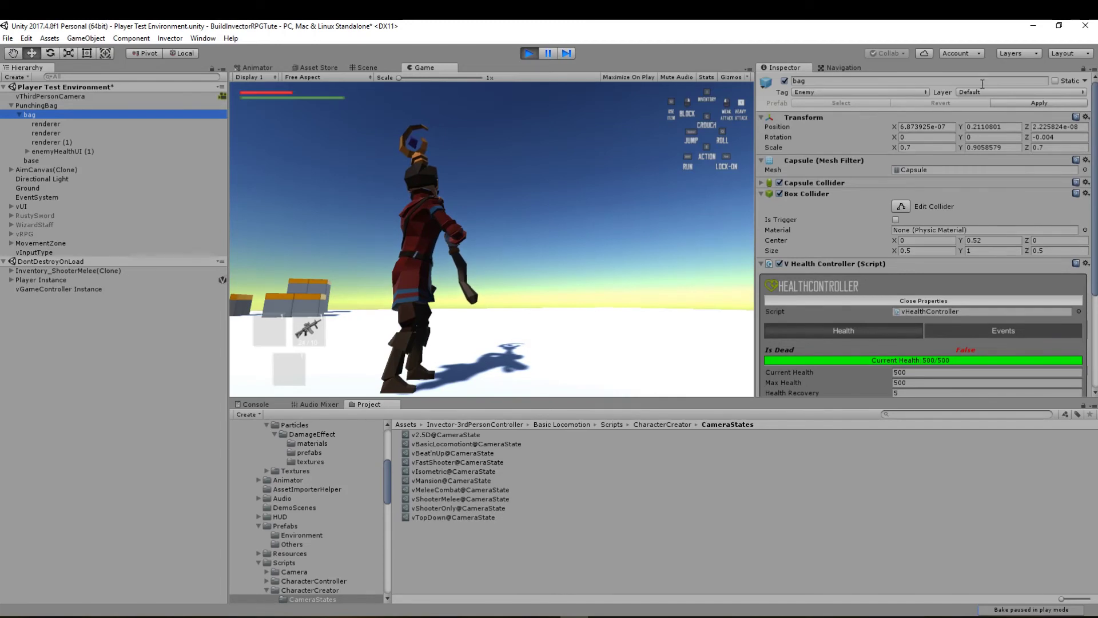
Set the bag object's layer to Enemy for all its children and return to the game view
{"action": "left_click", "coordinate": [1009, 92]}
{"action": "left_click", "coordinate": [1009, 180]}
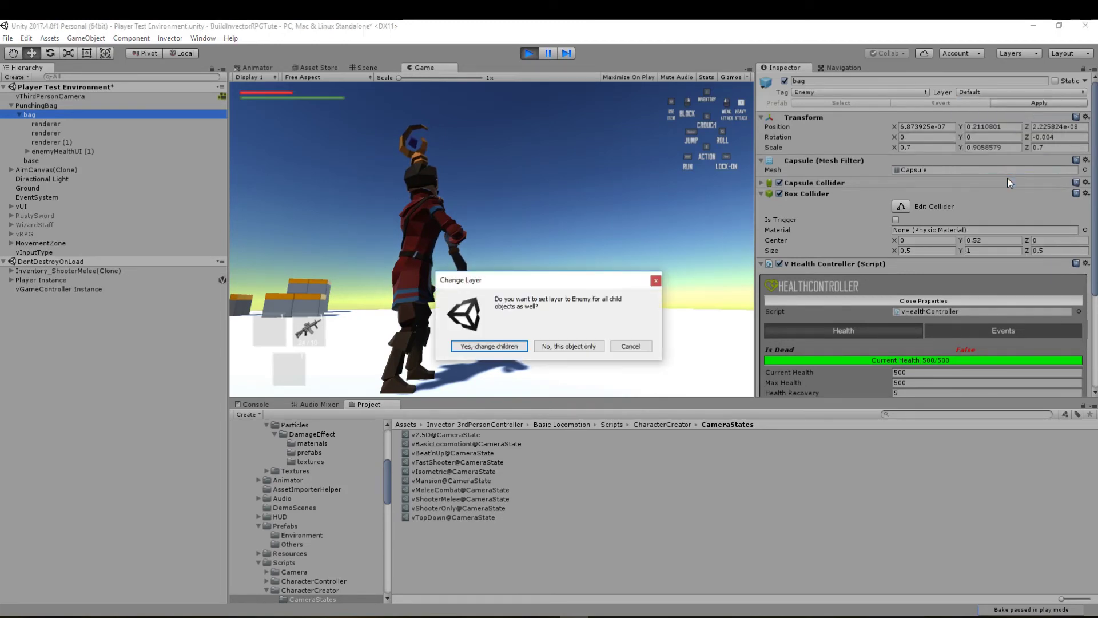
{"action": "left_click", "coordinate": [490, 346]}
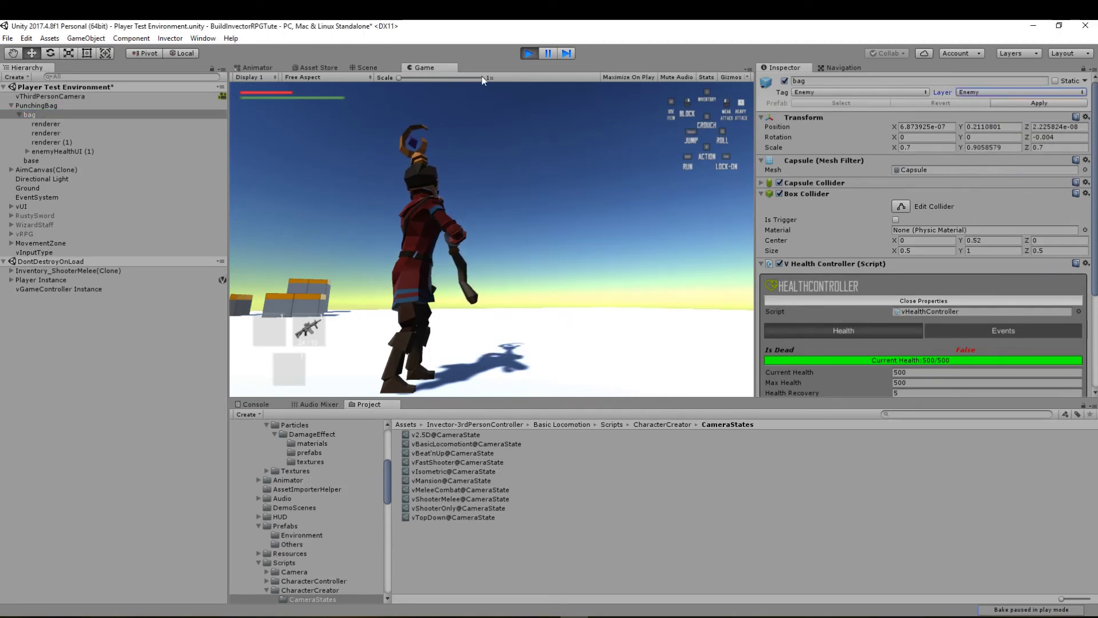
{"action": "left_click", "coordinate": [367, 68]}
{"action": "left_click", "coordinate": [424, 68]}
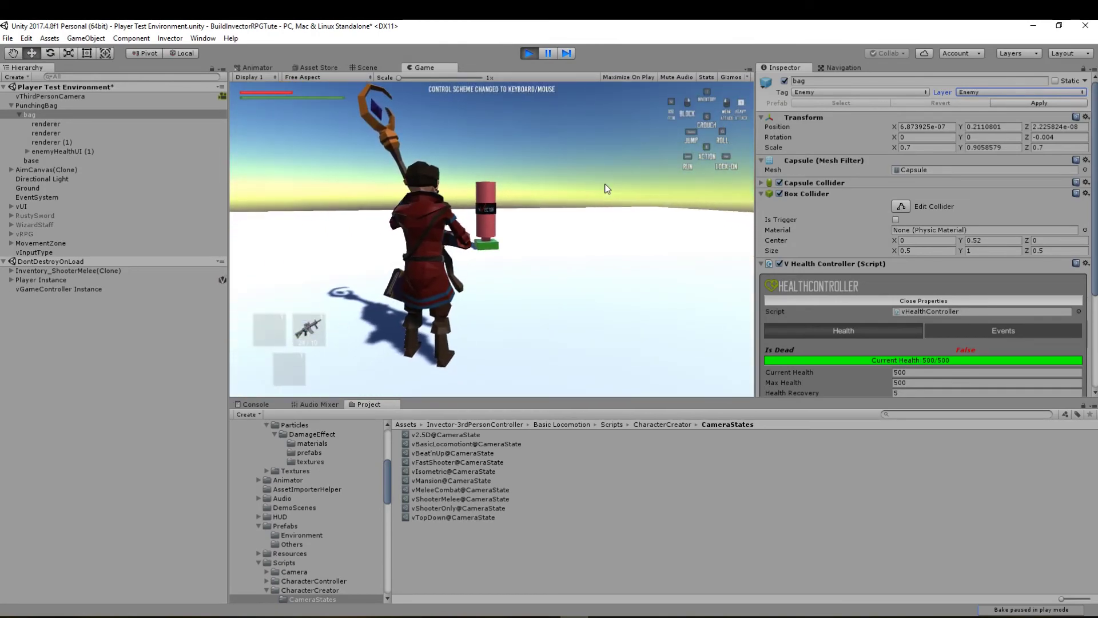
Select the Player Instance and review the Locomotion settings of its Third Person Controller
{"action": "left_click", "coordinate": [53, 96]}
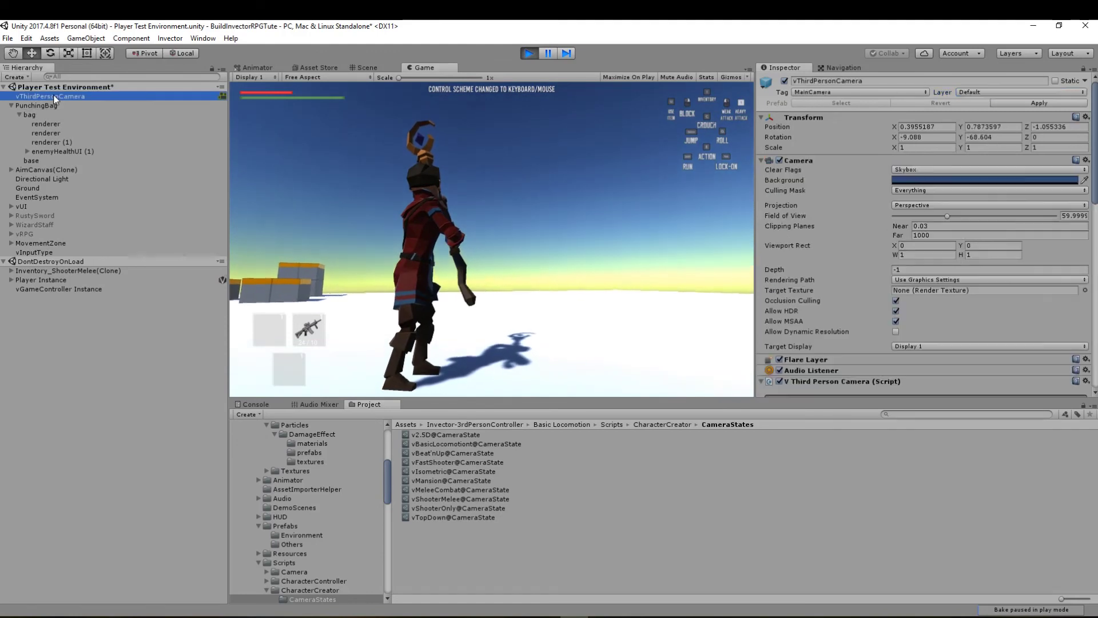
{"action": "left_click", "coordinate": [41, 280]}
{"action": "scroll", "coordinate": [906, 314], "scroll_direction": "down", "scroll_amount": 3}
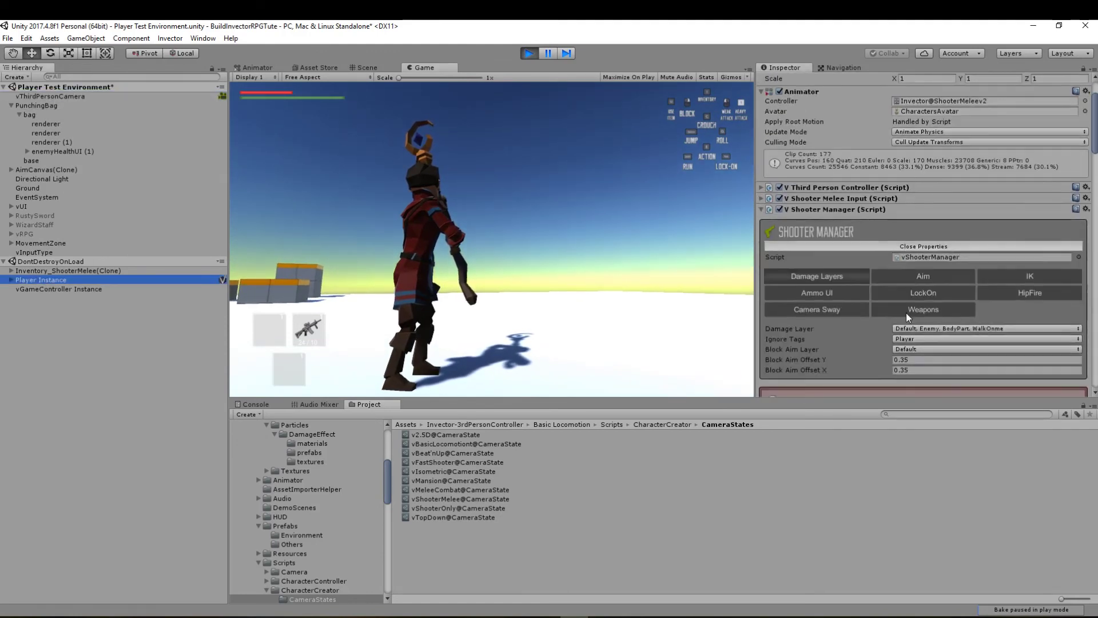
{"action": "left_click", "coordinate": [761, 153]}
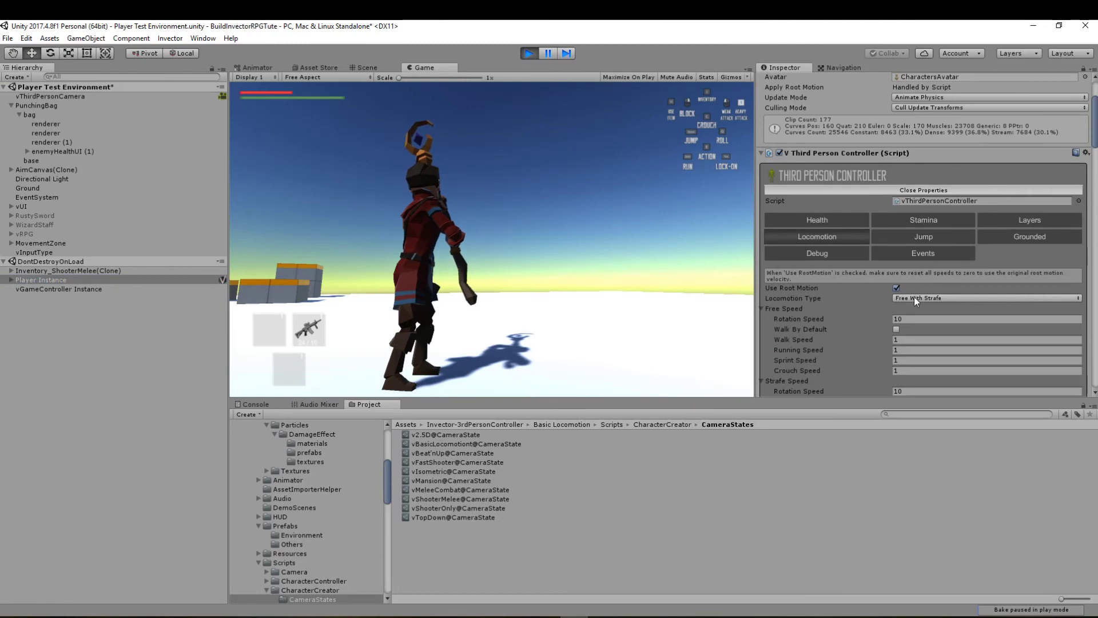
{"action": "scroll", "coordinate": [840, 311], "scroll_direction": "down", "scroll_amount": 3}
{"action": "scroll", "coordinate": [840, 311], "scroll_direction": "up", "scroll_amount": 3}
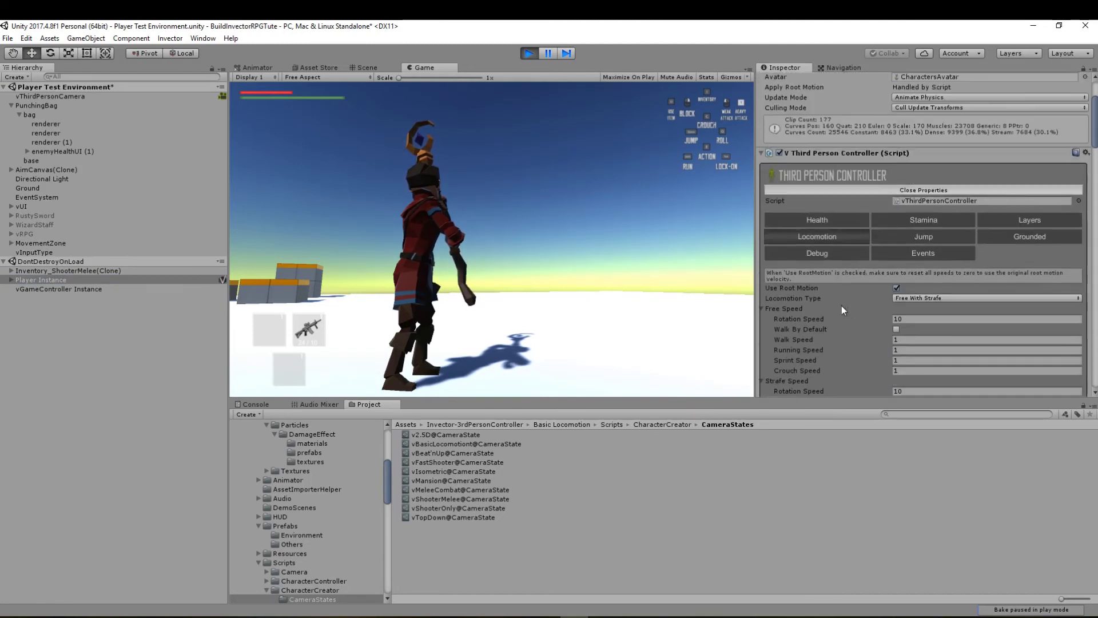
Check the Lock On Shooter's obstacle layers and target tag, and expand its Lock On Input bindings
{"action": "scroll", "coordinate": [859, 256], "scroll_direction": "down", "scroll_amount": 15}
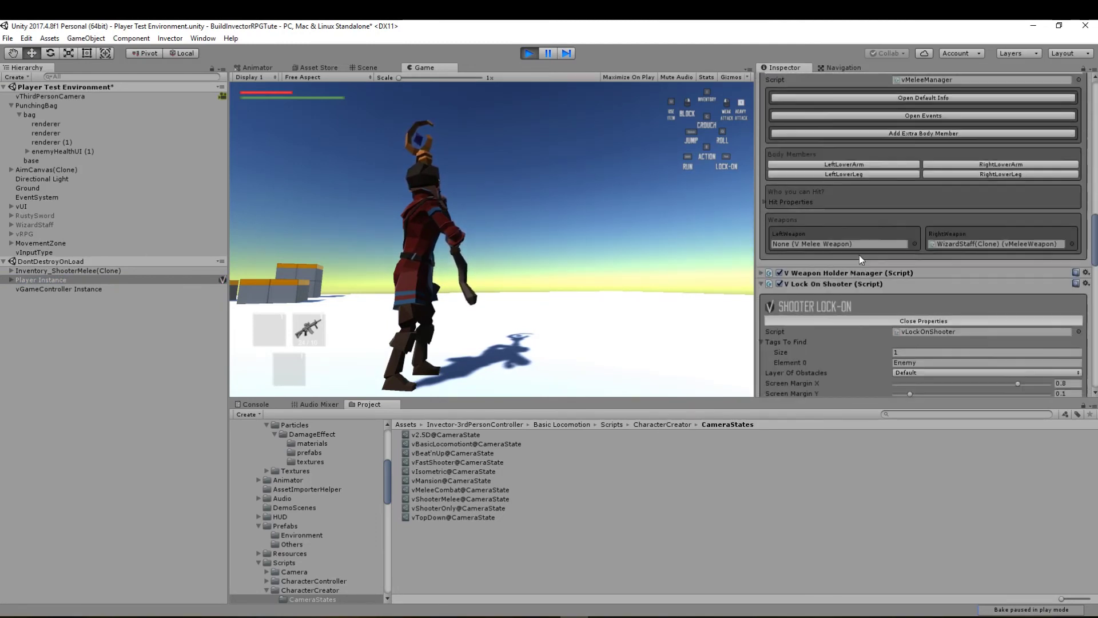
{"action": "scroll", "coordinate": [859, 255], "scroll_direction": "down", "scroll_amount": 4}
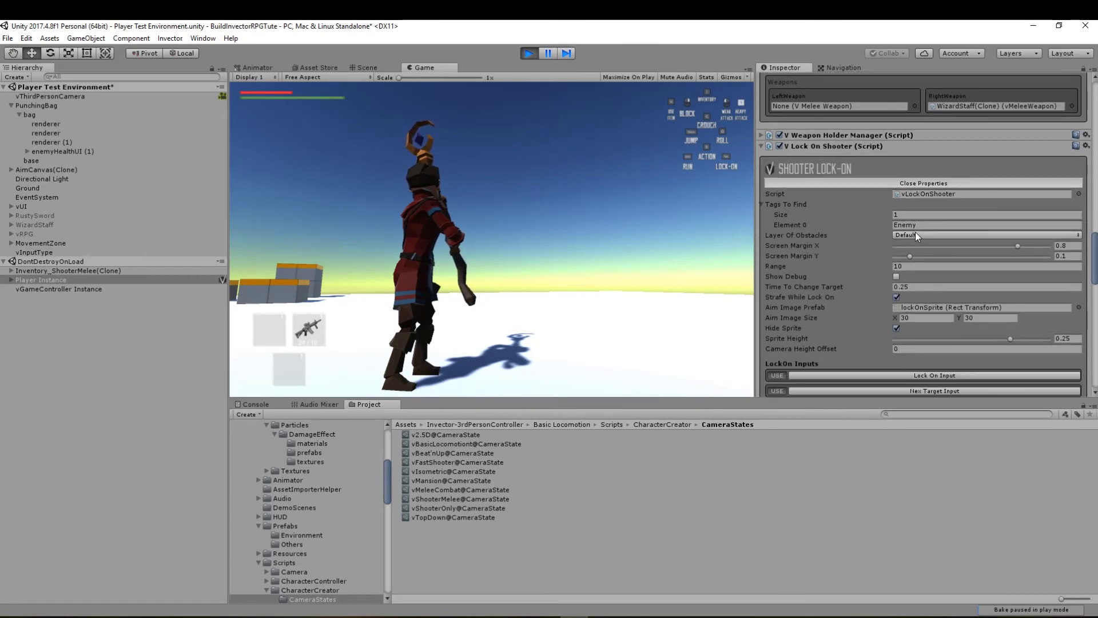
{"action": "left_click", "coordinate": [915, 234]}
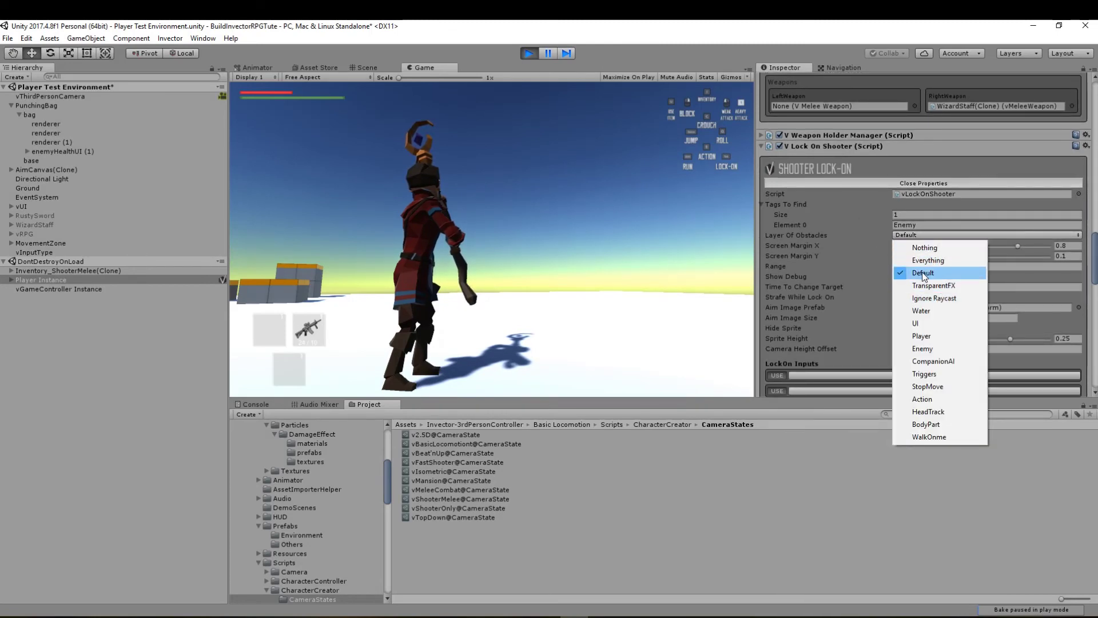
{"action": "left_click", "coordinate": [932, 224]}
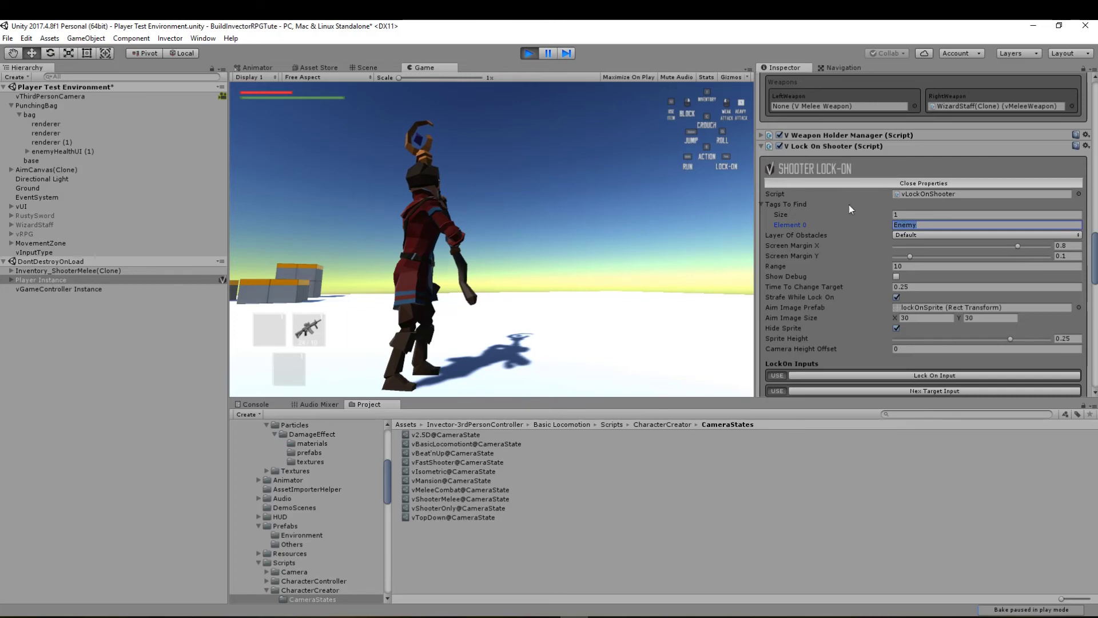
{"action": "left_click", "coordinate": [857, 375]}
{"action": "scroll", "coordinate": [856, 373], "scroll_direction": "down", "scroll_amount": 3}
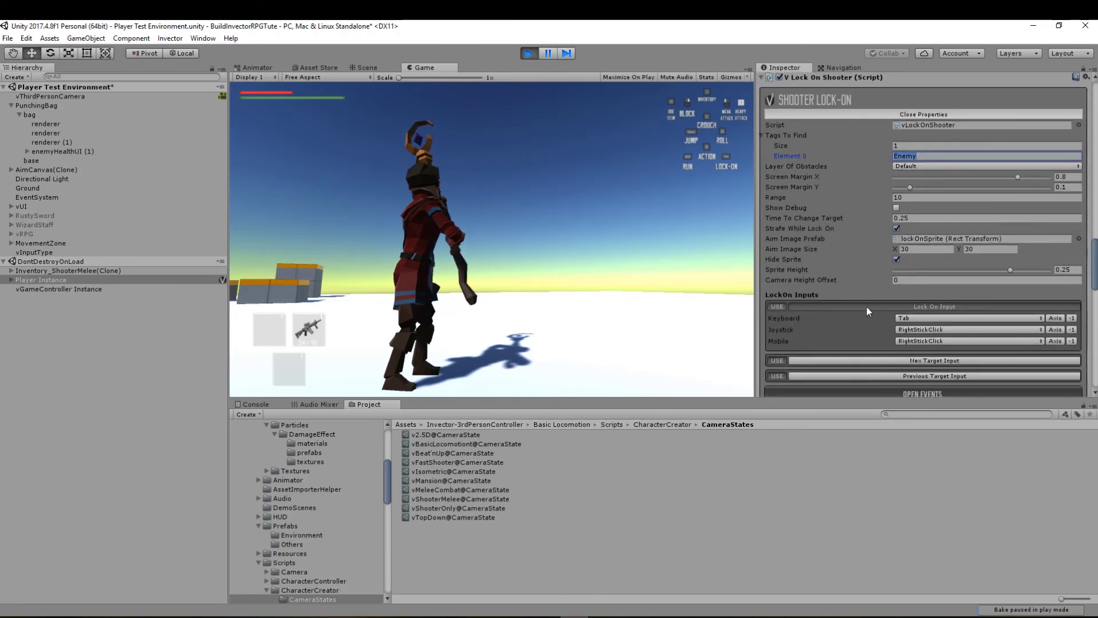
Turn off Hide Sprite on the Lock On Shooter and move the character near the punching bag to test it
{"action": "left_click", "coordinate": [867, 307]}
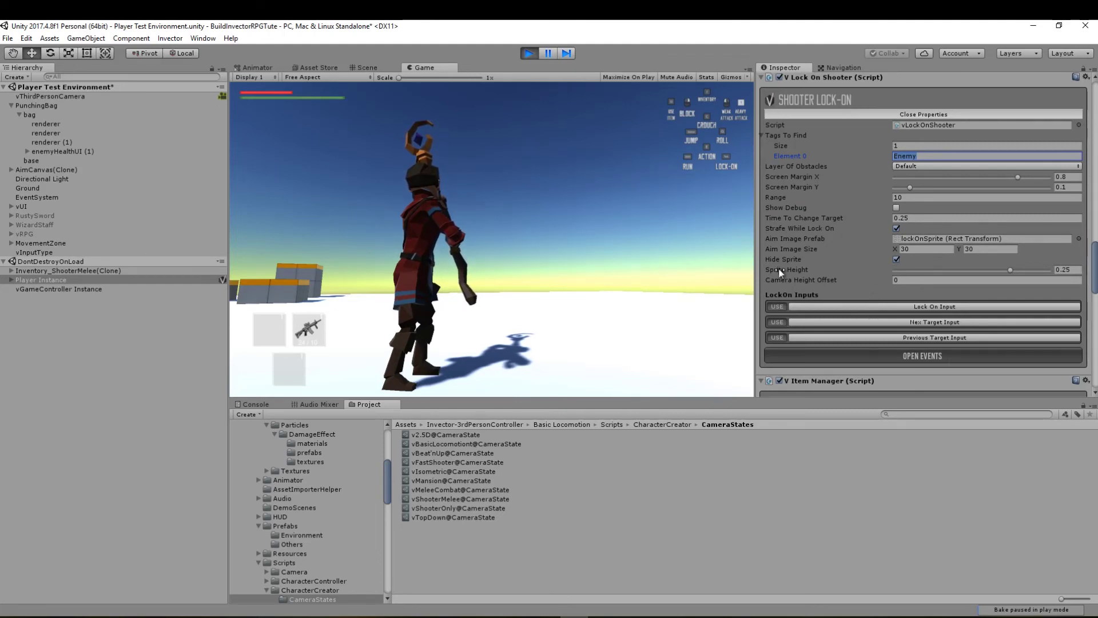
{"action": "left_click", "coordinate": [896, 259]}
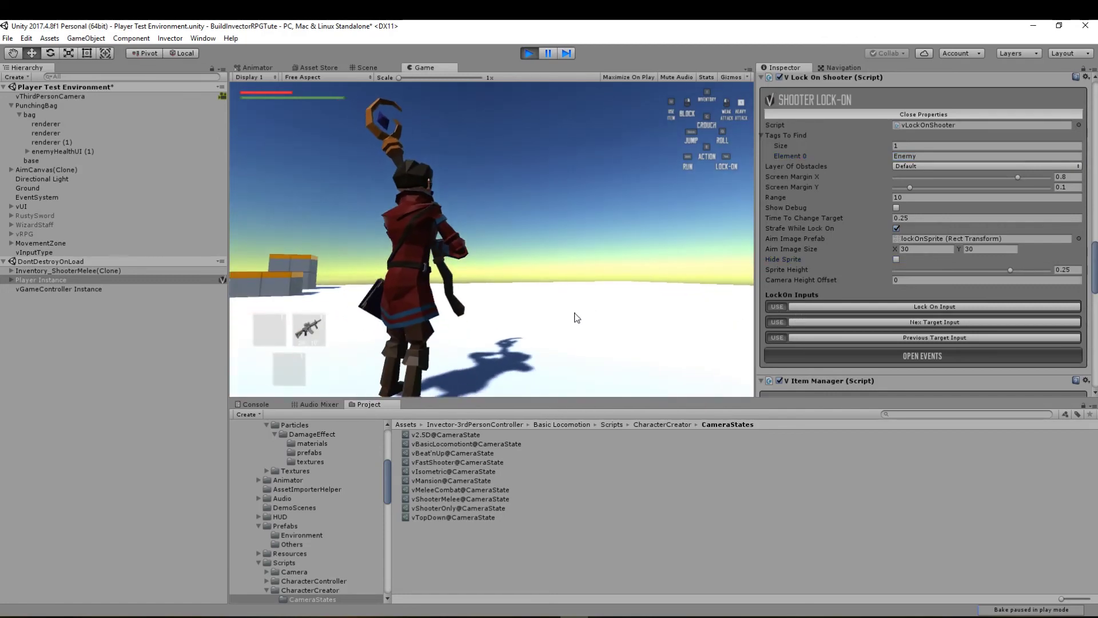
{"action": "key", "text": "w"}
{"action": "key", "text": "d"}
{"action": "key", "text": "s"}
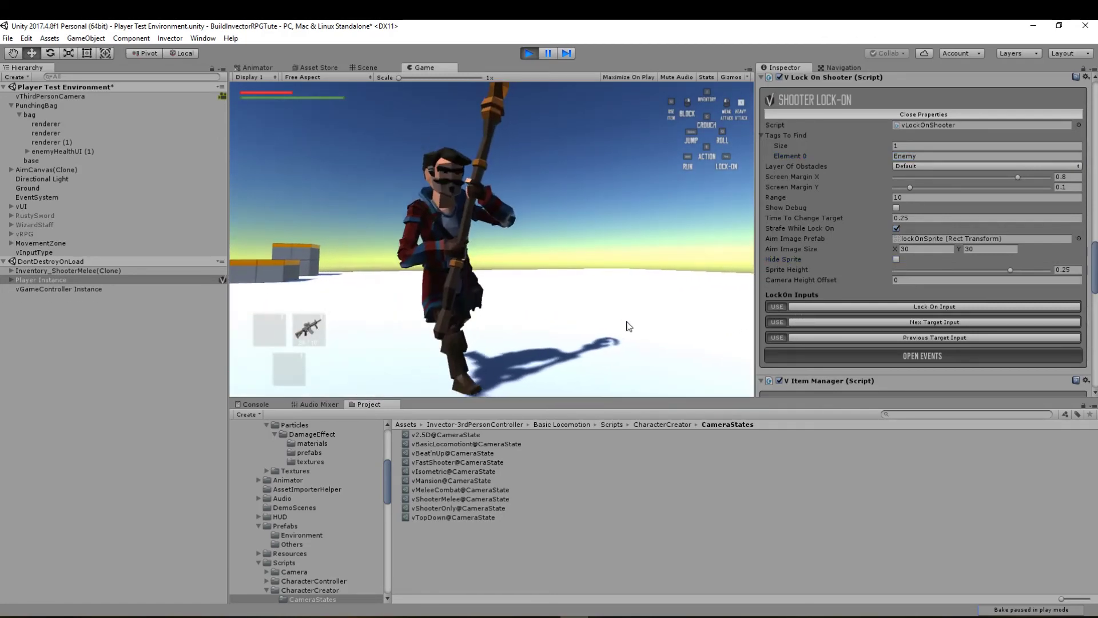
{"action": "key", "text": "w"}
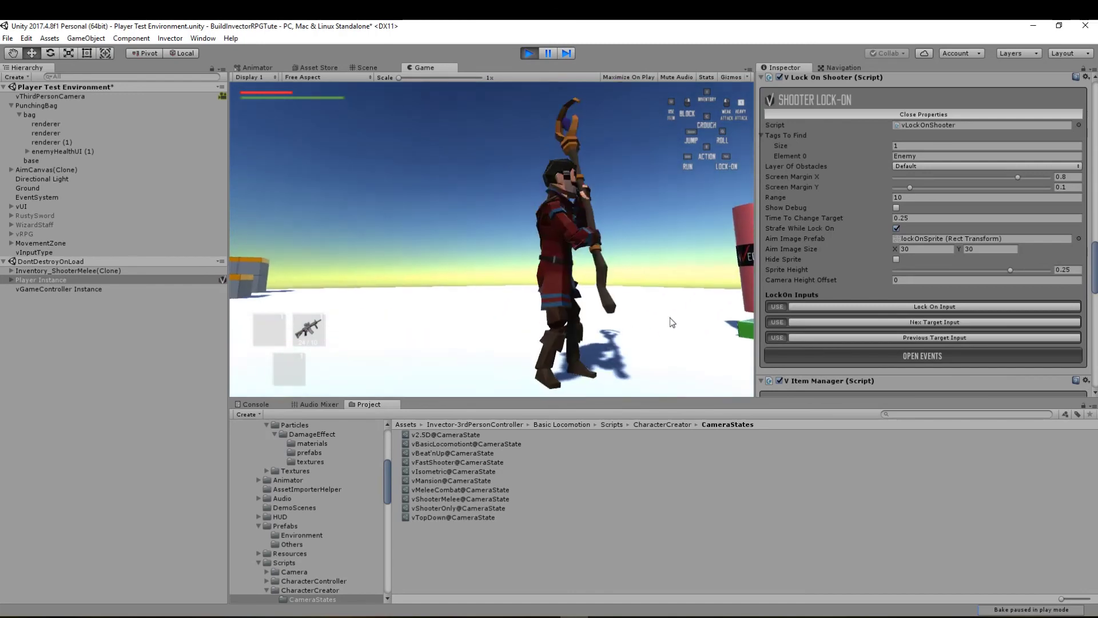
{"action": "key", "text": "s"}
{"action": "key", "text": "s"}
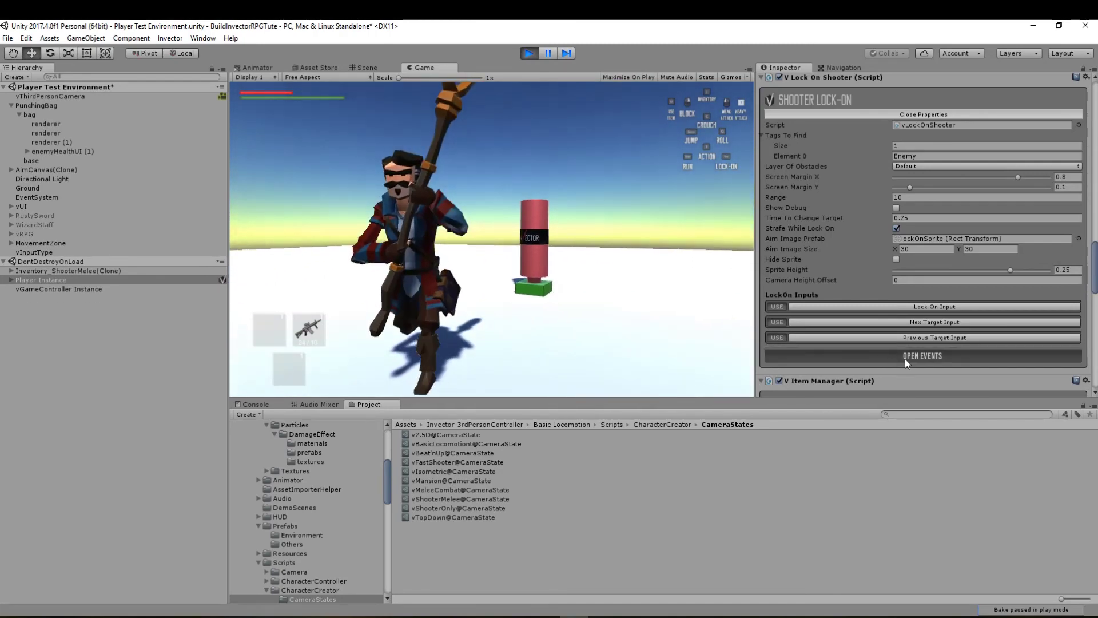
{"action": "key", "text": "w"}
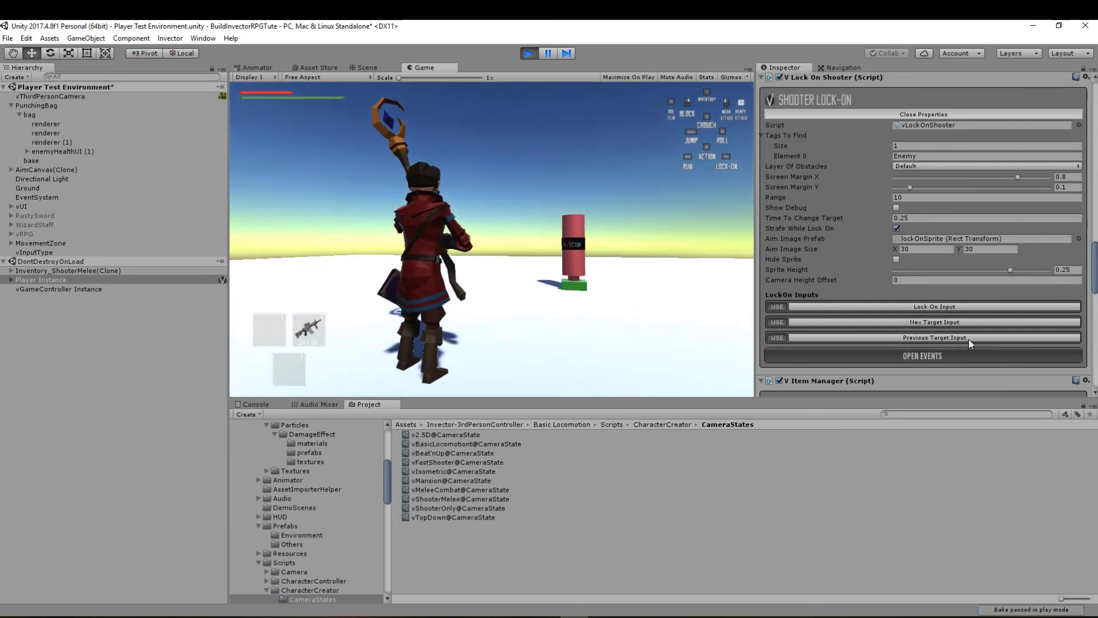
Expand the Player Instance's Shooter Melee Input component and review its camera, melee and shooter inputs
{"action": "scroll", "coordinate": [972, 354], "scroll_direction": "down", "scroll_amount": 3}
{"action": "scroll", "coordinate": [971, 351], "scroll_direction": "up", "scroll_amount": 6}
{"action": "scroll", "coordinate": [970, 349], "scroll_direction": "up", "scroll_amount": 10}
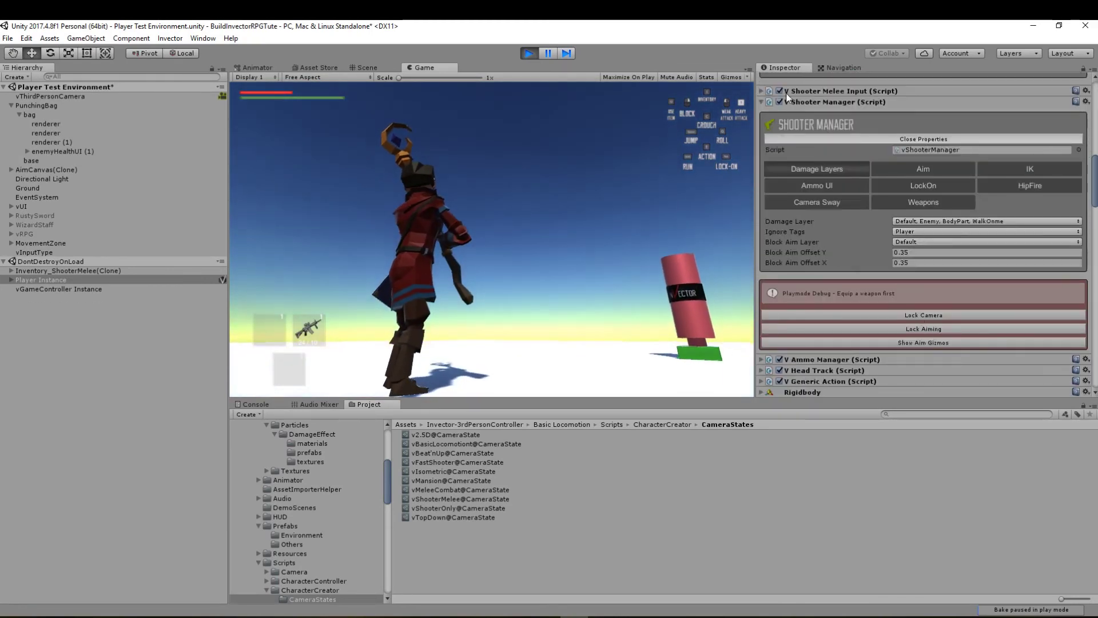
{"action": "left_click", "coordinate": [760, 90]}
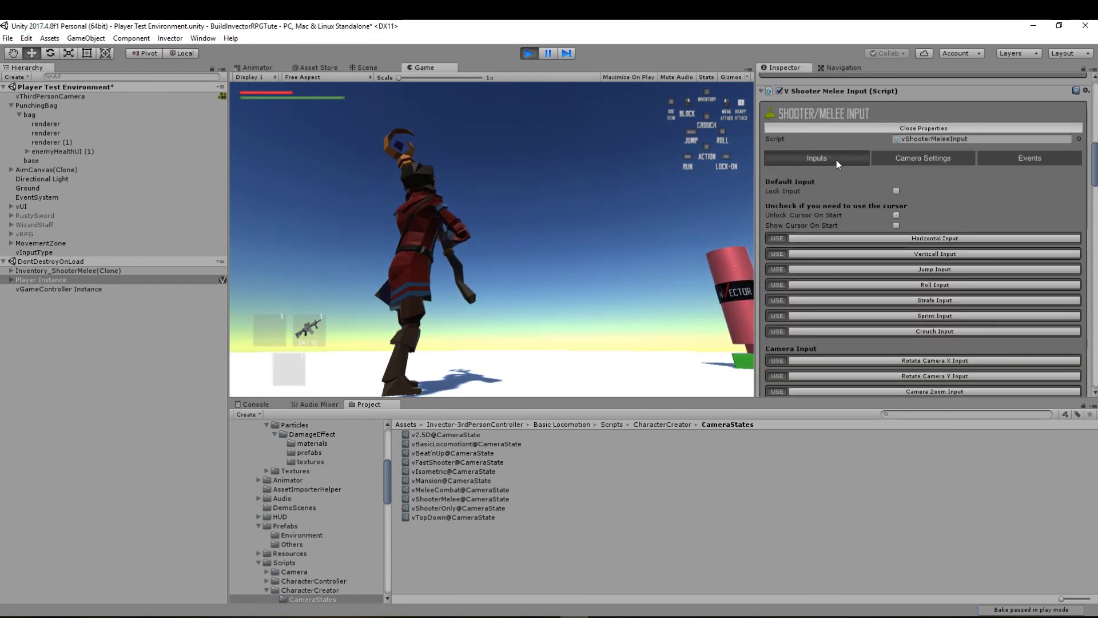
{"action": "scroll", "coordinate": [866, 301], "scroll_direction": "down", "scroll_amount": 3}
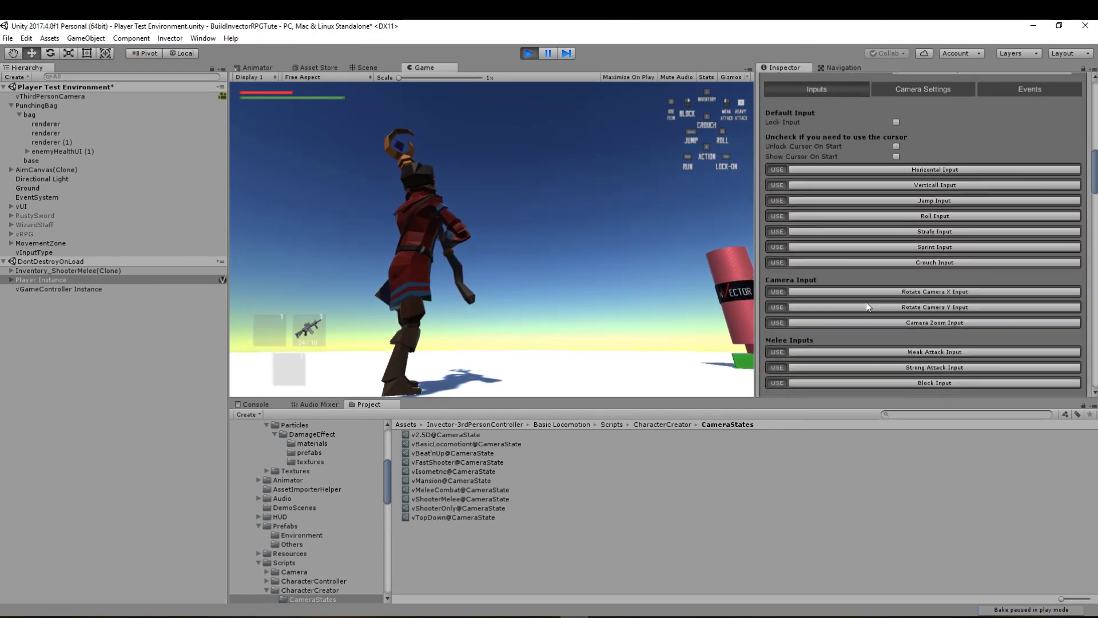
{"action": "scroll", "coordinate": [873, 327], "scroll_direction": "down", "scroll_amount": 8}
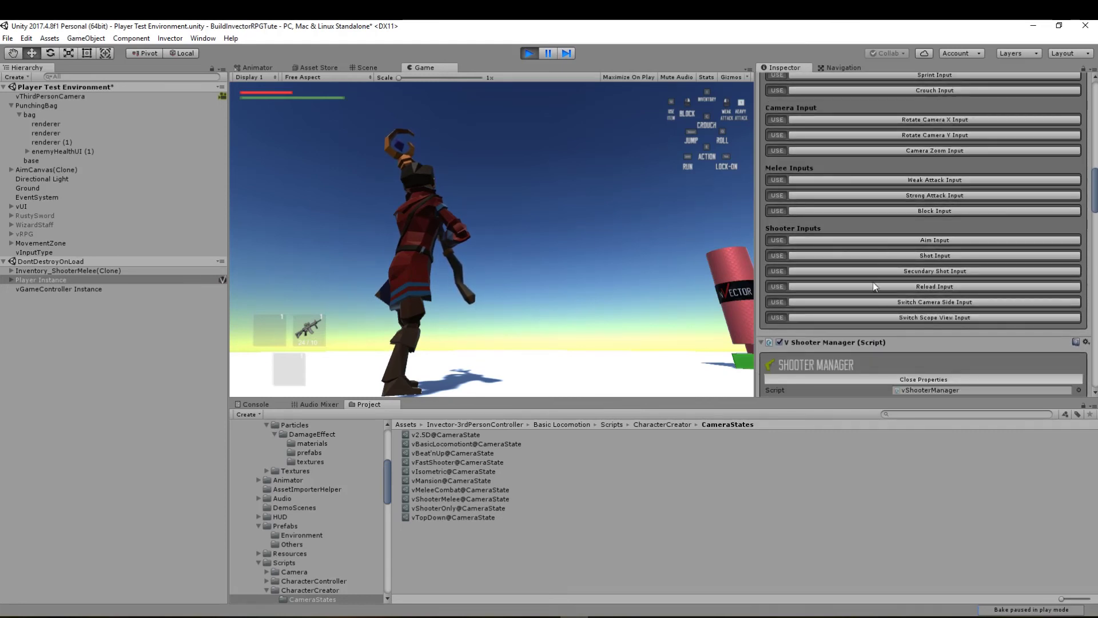
Test the character's movement near the punching bag with Switch Camera Side Input disabled, and re-enable that input
{"action": "left_click", "coordinate": [778, 302]}
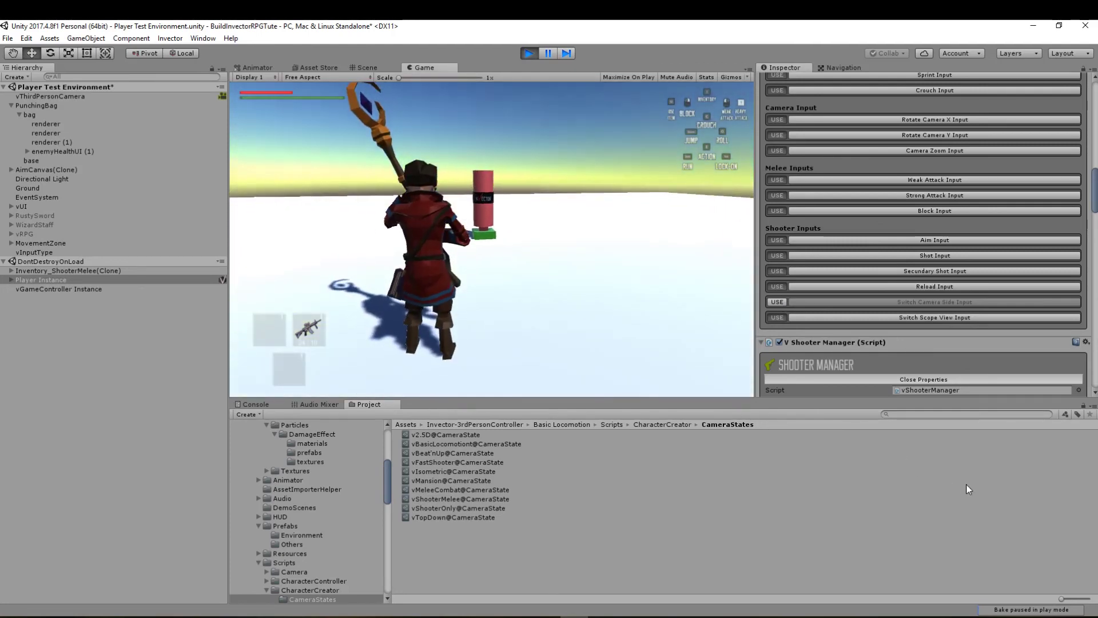
{"action": "key", "text": "a"}
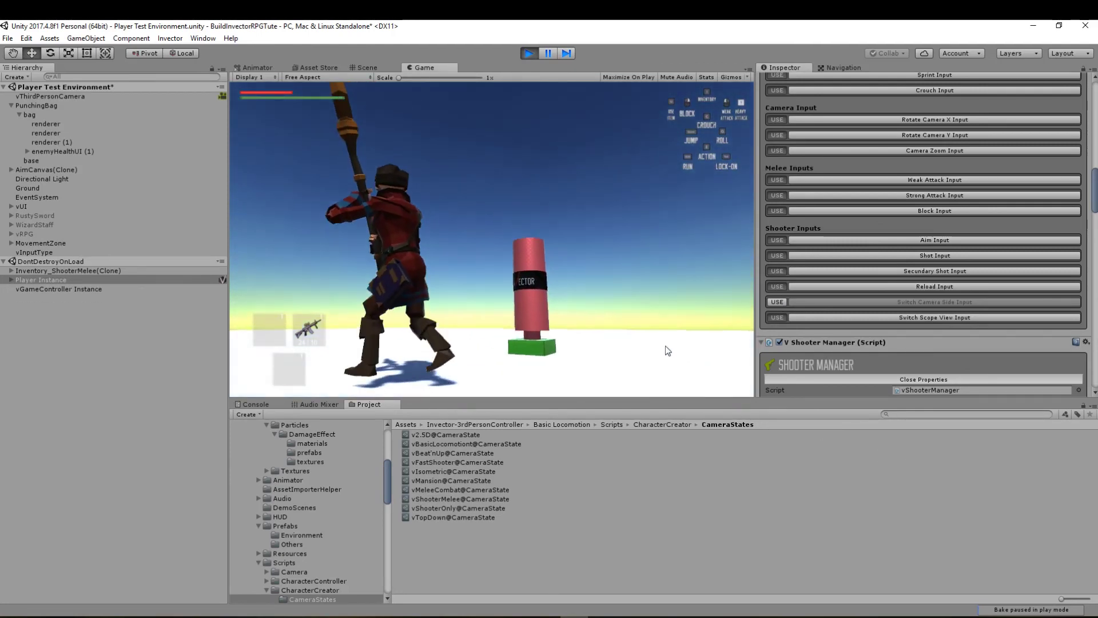
{"action": "key", "text": "d"}
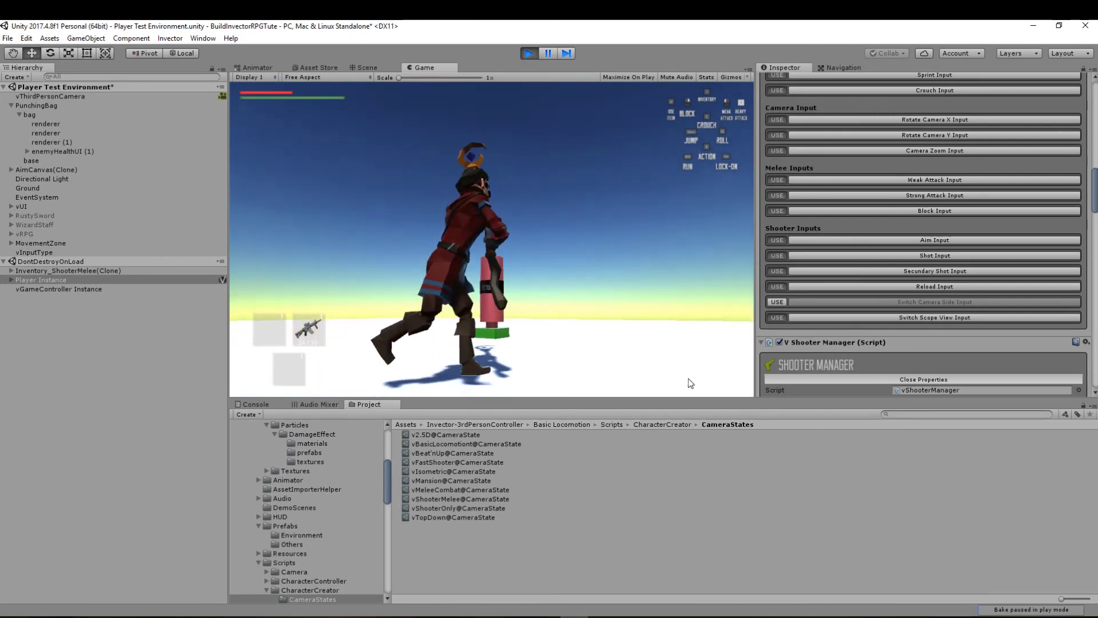
{"action": "right_click_drag", "start_coordinate": [545, 360], "coordinate": [563, 608]}
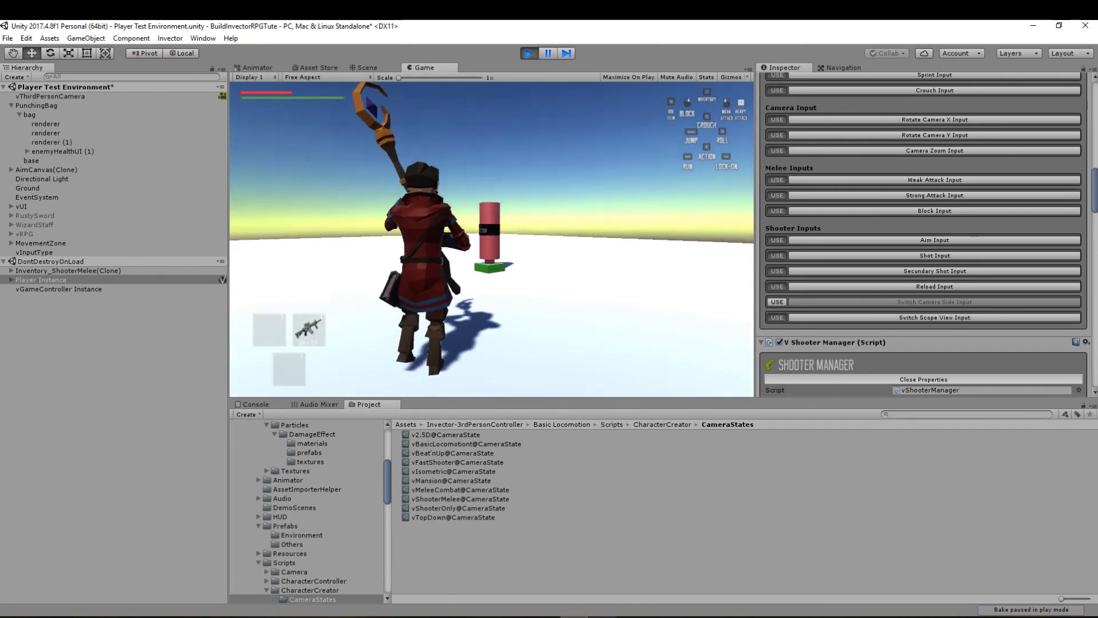
{"action": "key", "text": "w"}
{"action": "key", "text": "a"}
{"action": "key", "text": "s"}
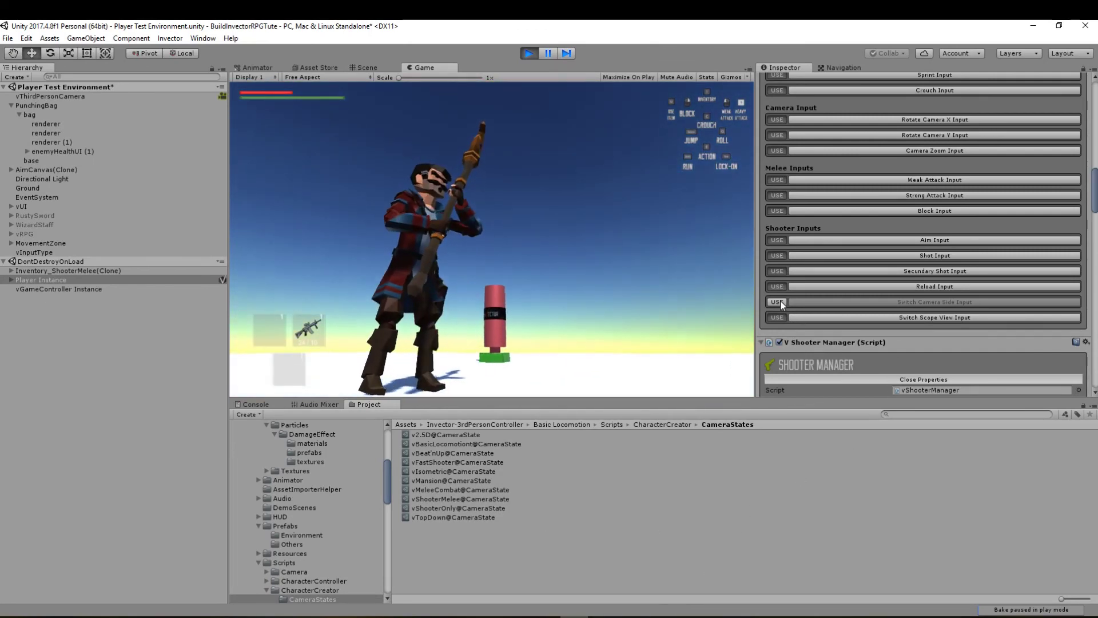
{"action": "left_click", "coordinate": [780, 300]}
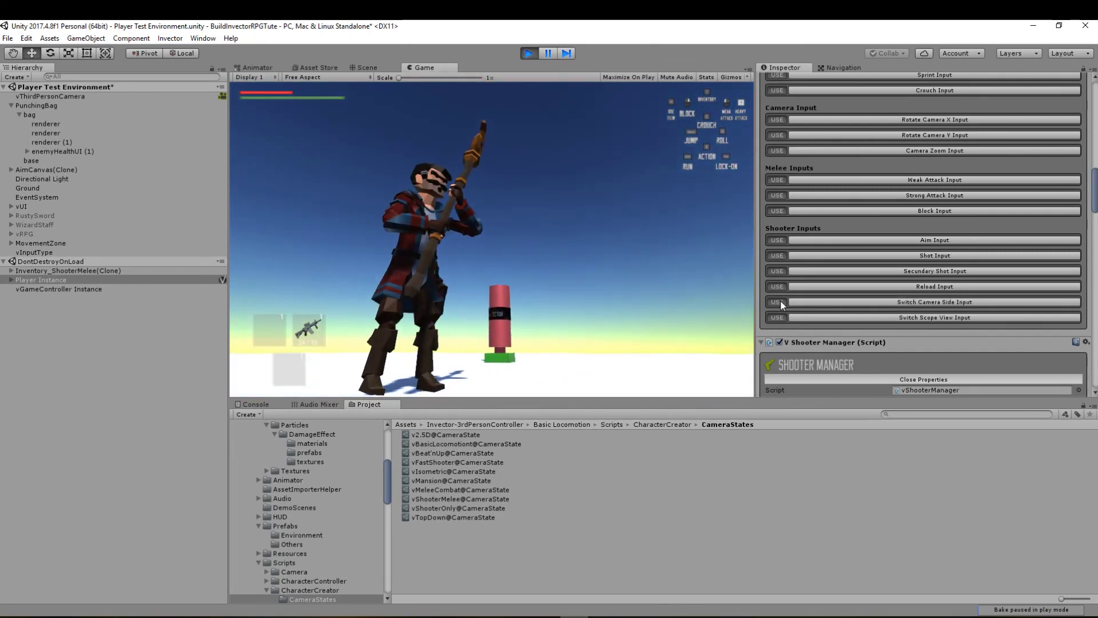
Switch the camera side back and forth in the running game while the character faces the punching bag
{"action": "left_click", "coordinate": [578, 361]}
{"action": "key", "text": "w"}
{"action": "key", "text": "Tab"}
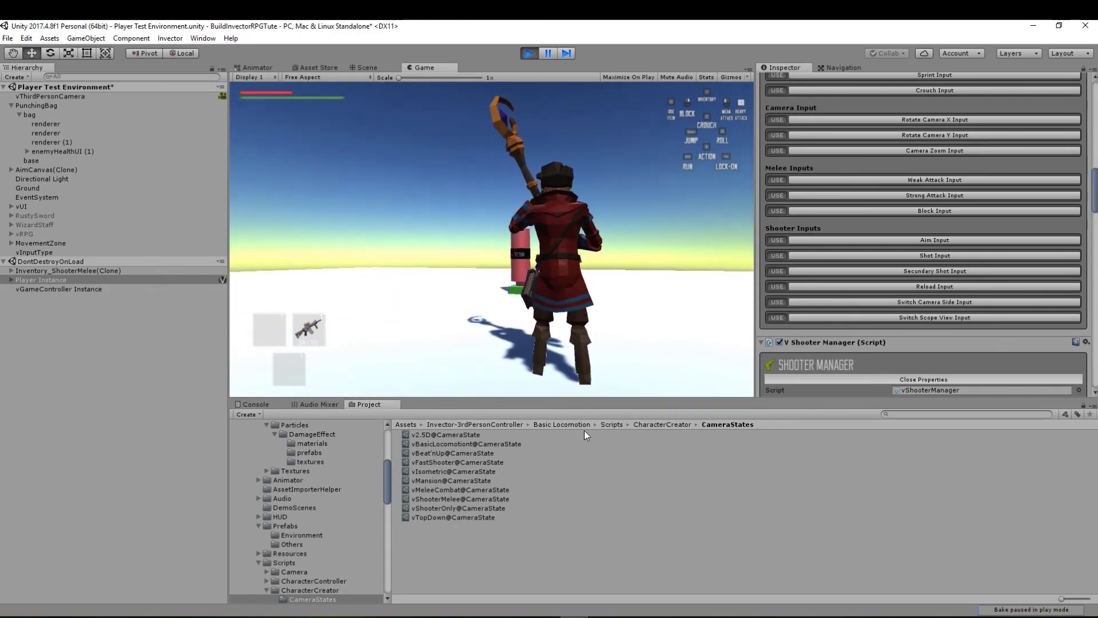
{"action": "key", "text": "Tab"}
{"action": "key", "text": "w"}
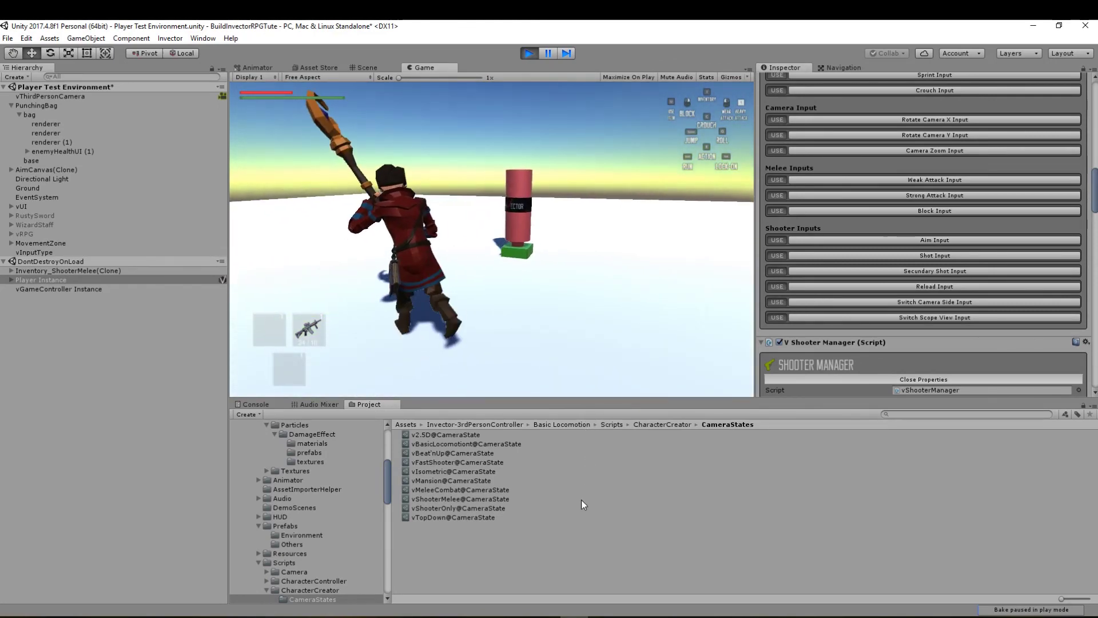
Run the character around the punching bag and away from it to test how the camera follows
{"action": "key", "text": "s"}
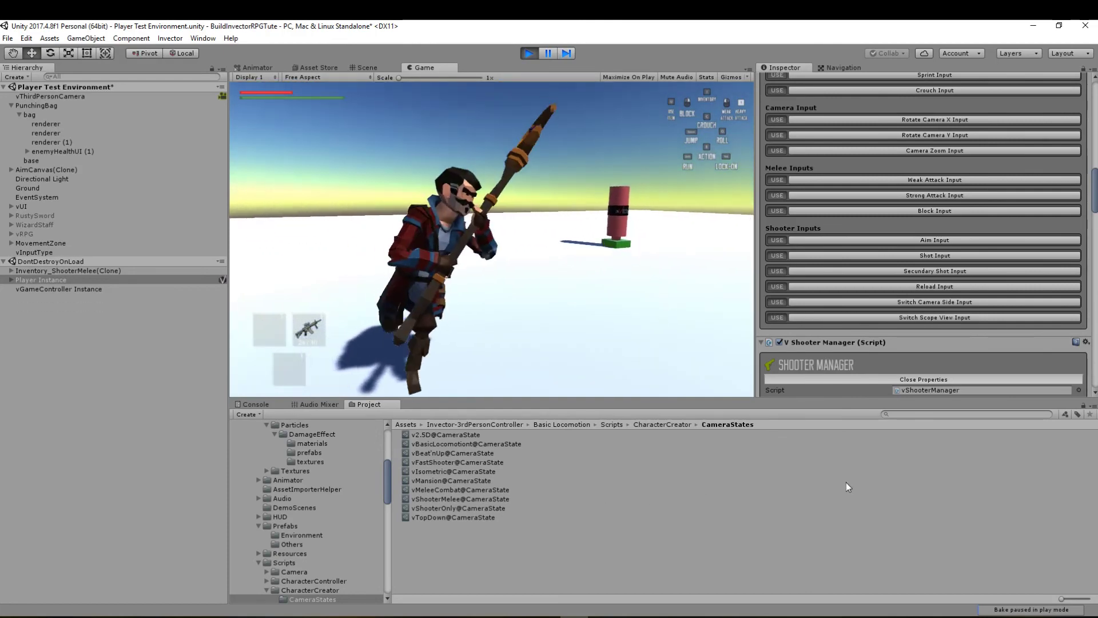
{"action": "key", "text": "w"}
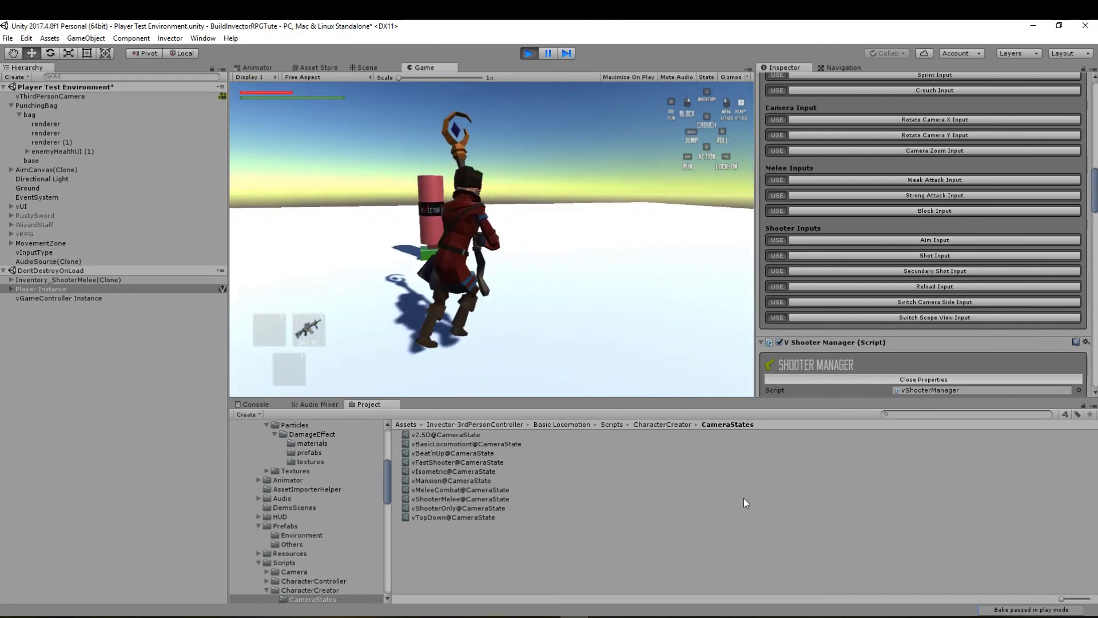
{"action": "key", "text": "s"}
{"action": "key", "text": "w"}
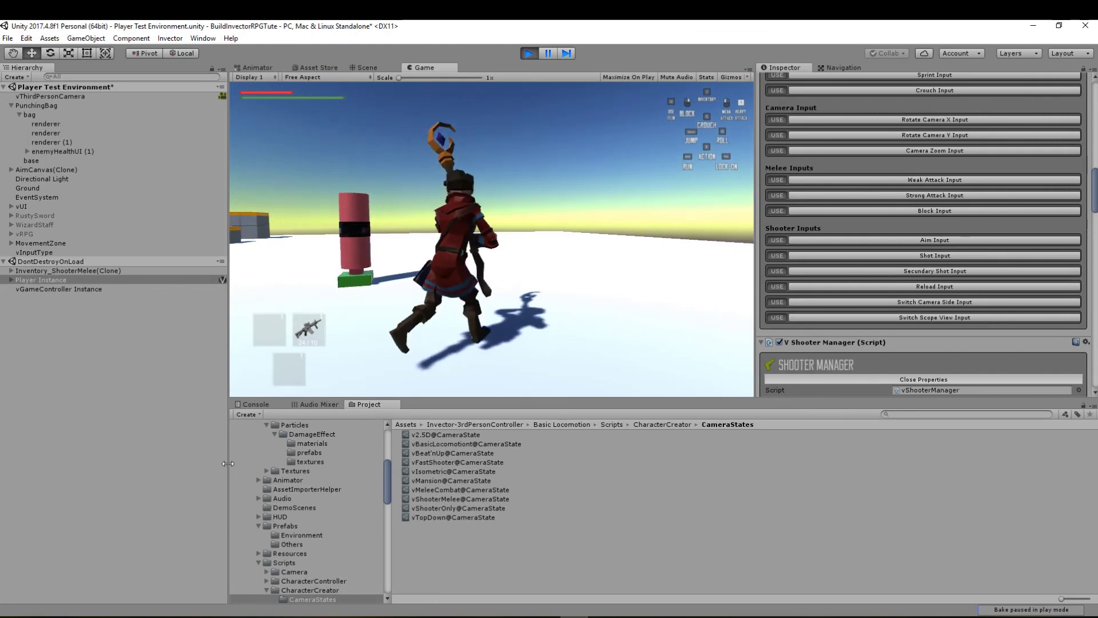
{"action": "key", "text": "w"}
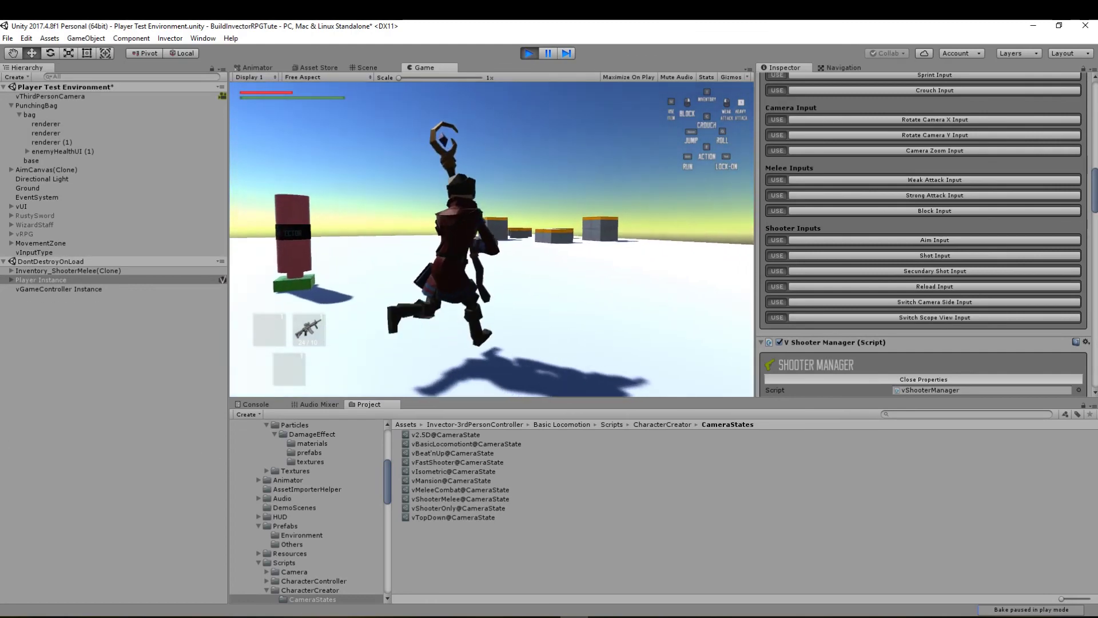
{"action": "key", "text": "w"}
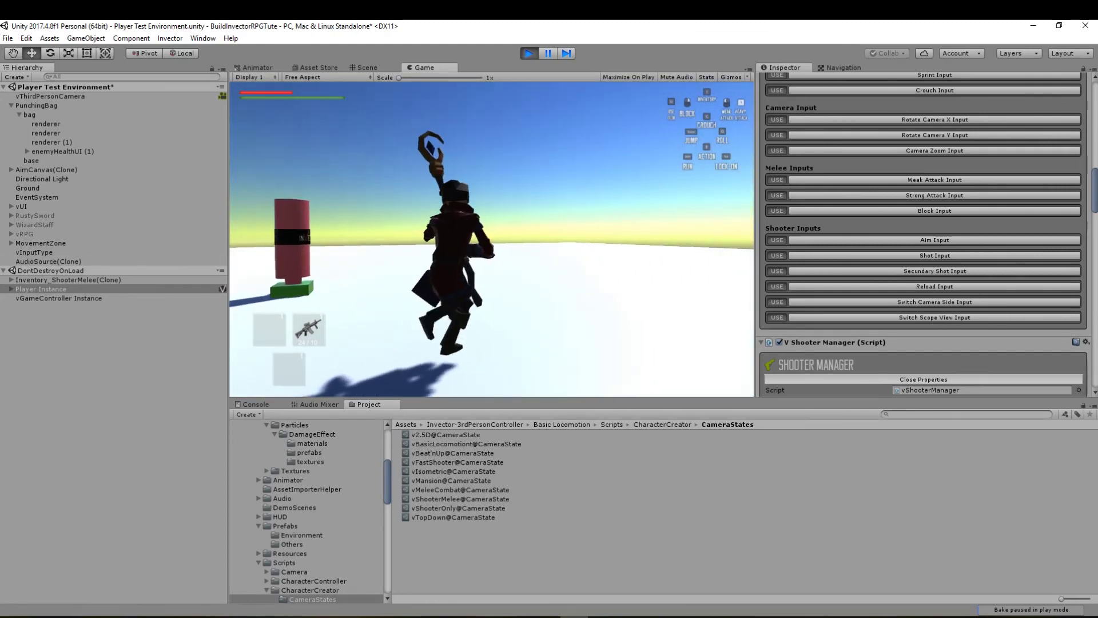
{"action": "key", "text": "w"}
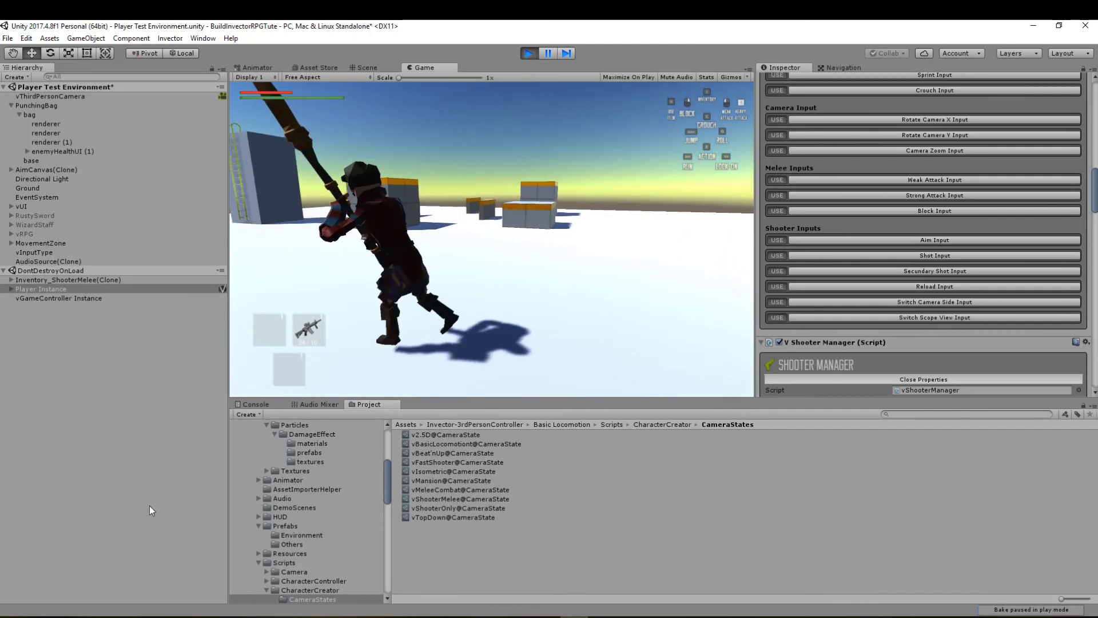
{"action": "key", "text": "s"}
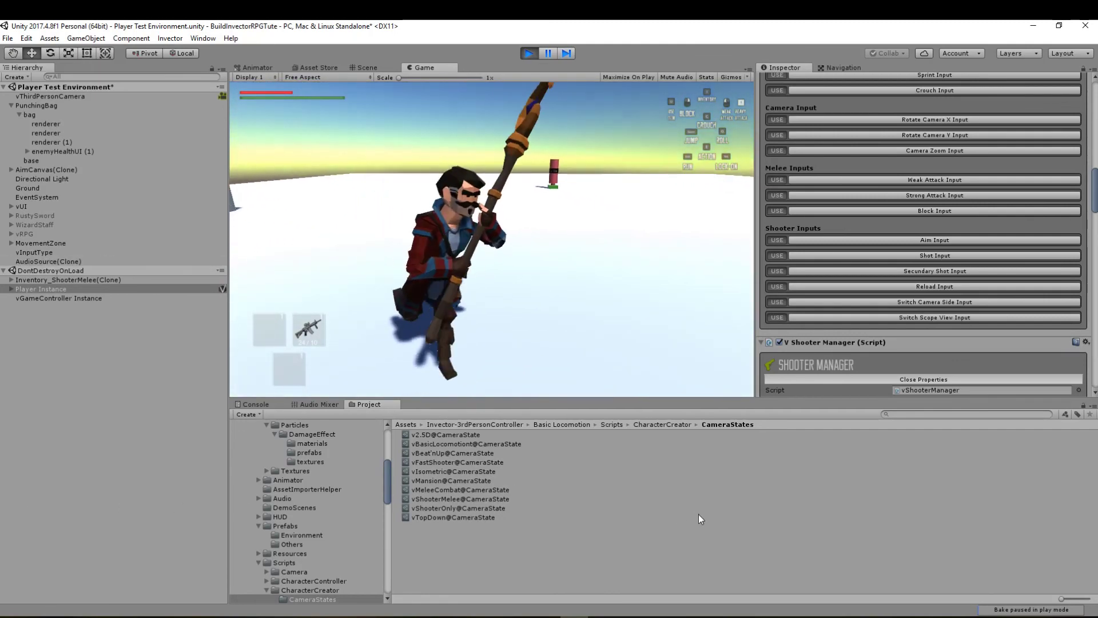
{"action": "key", "text": "w"}
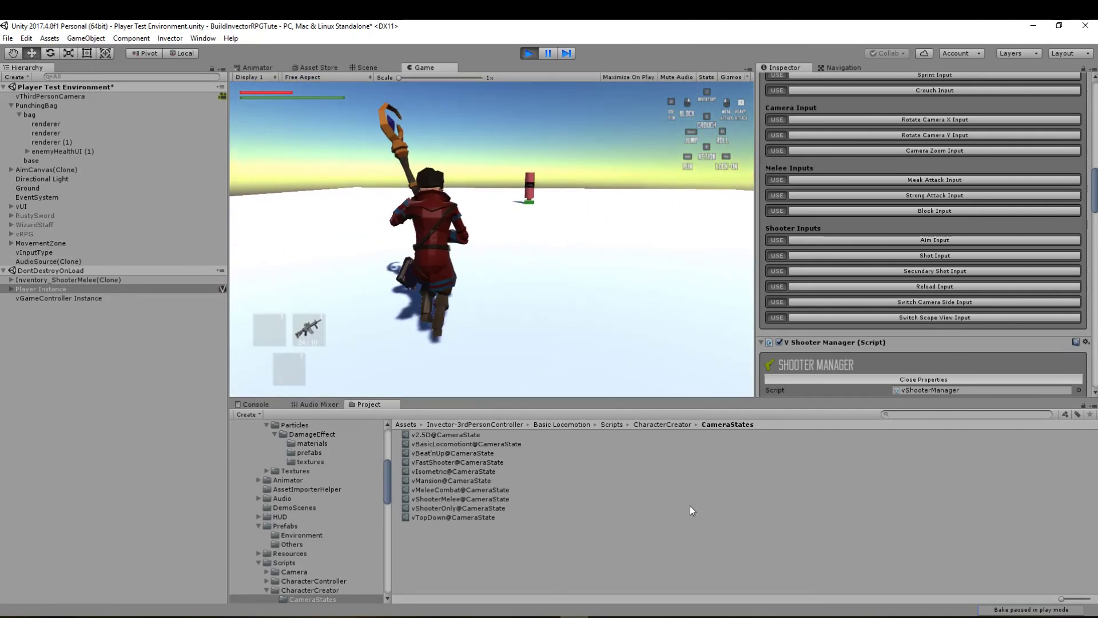
{"action": "key", "text": "a"}
{"action": "key", "text": "s"}
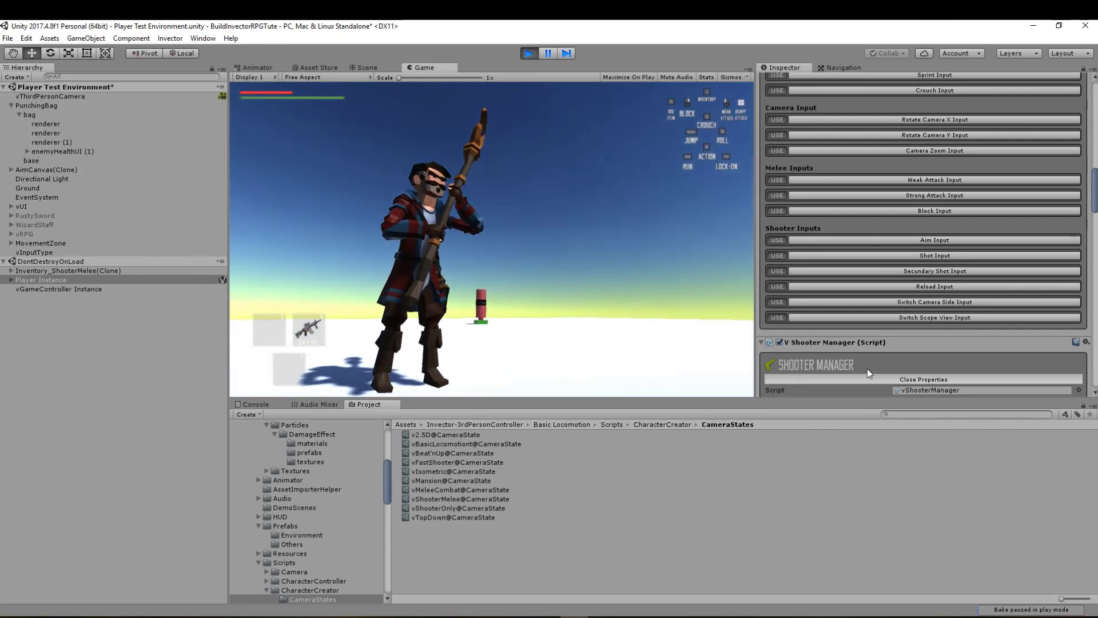
Collapse the Player Instance's Third Person Controller and Shooter Melee Input components and stop the running game
{"action": "scroll", "coordinate": [867, 369], "scroll_direction": "up", "scroll_amount": 10}
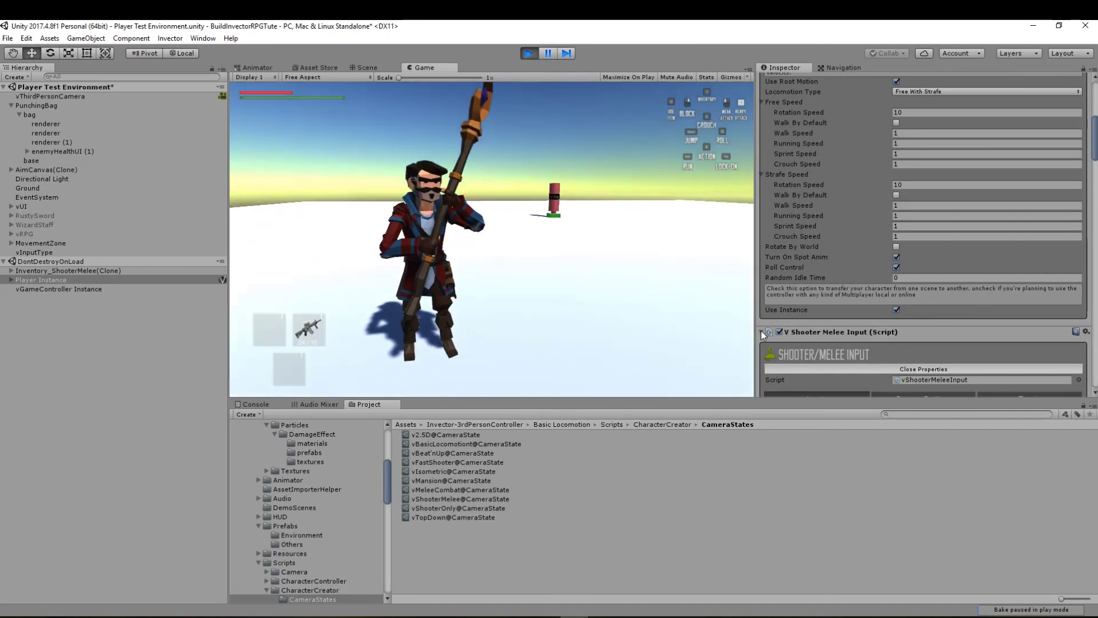
{"action": "scroll", "coordinate": [761, 331], "scroll_direction": "up", "scroll_amount": 5}
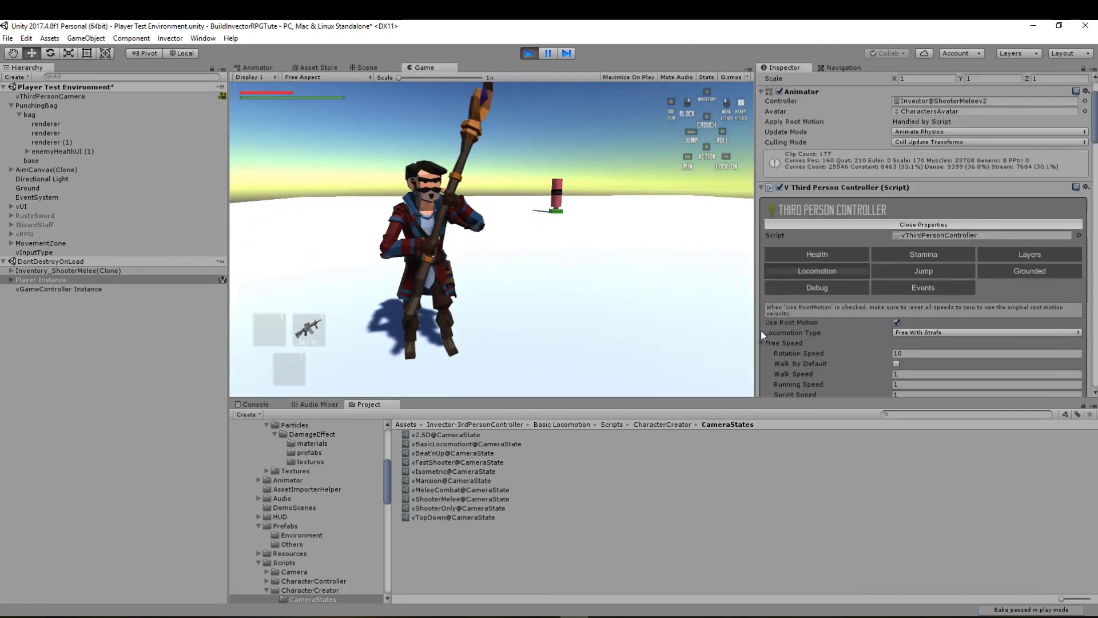
{"action": "left_click", "coordinate": [761, 188]}
{"action": "scroll", "coordinate": [799, 347], "scroll_direction": "down", "scroll_amount": 5}
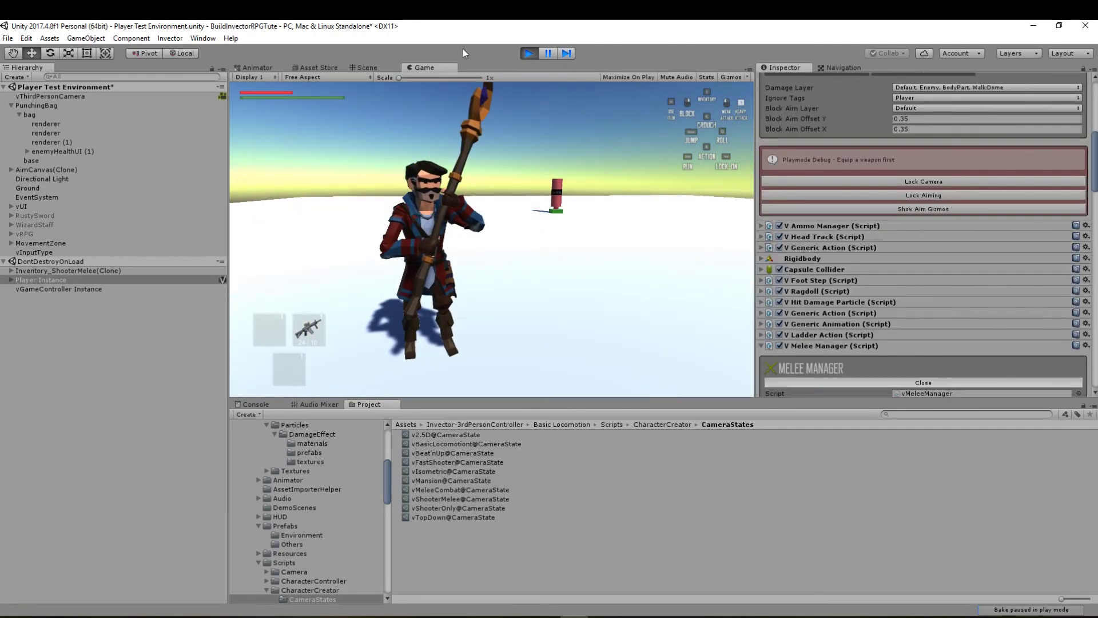
{"action": "left_click", "coordinate": [529, 53]}
Select vThirdPersonCamera and show the Default state in its Camera States settings
{"action": "left_click", "coordinate": [57, 98]}
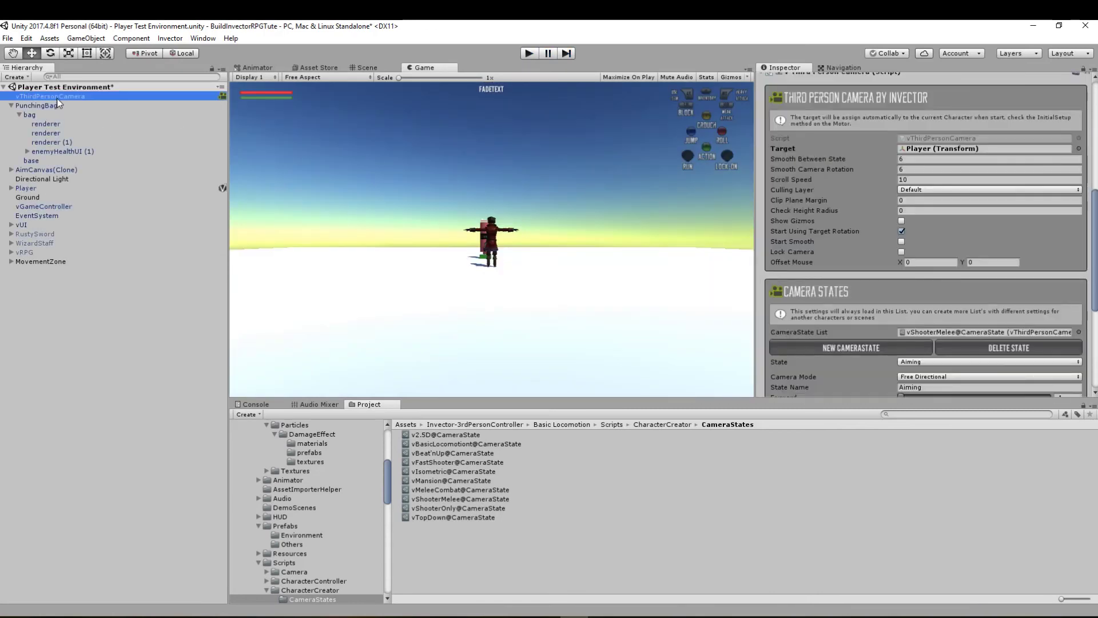
{"action": "scroll", "coordinate": [891, 348], "scroll_direction": "down", "scroll_amount": 4}
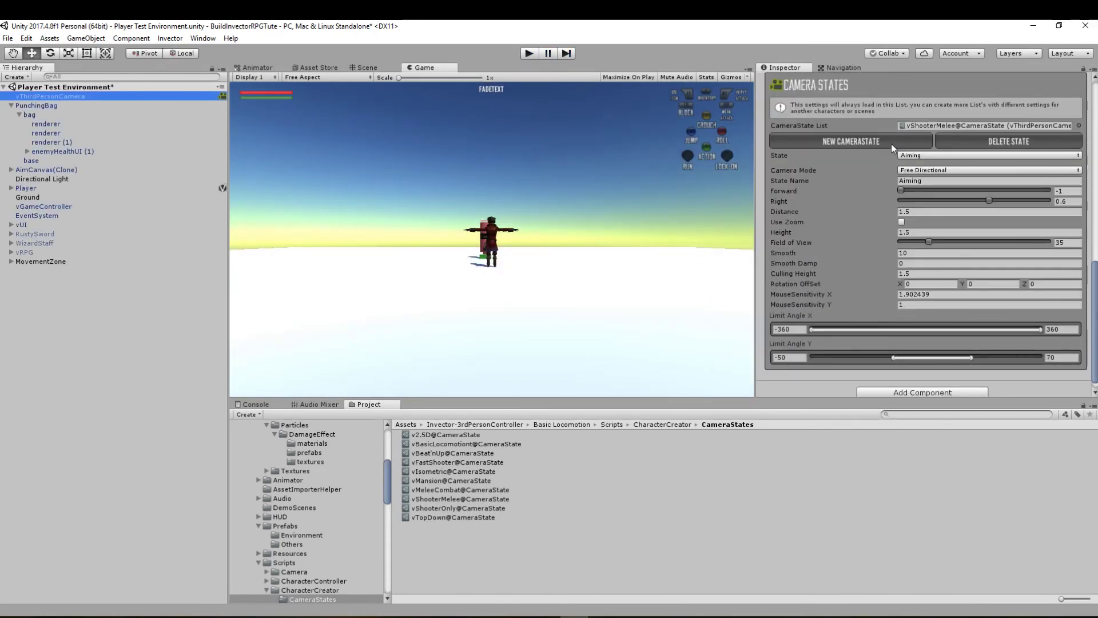
{"action": "left_click", "coordinate": [927, 155]}
{"action": "left_click", "coordinate": [926, 169]}
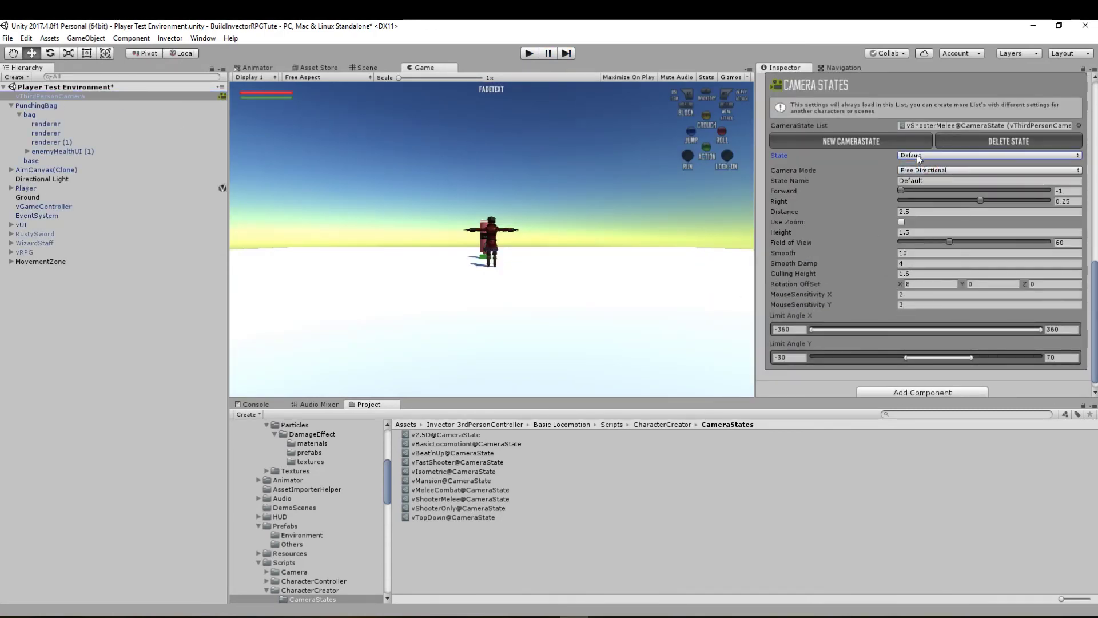
{"action": "scroll", "coordinate": [843, 238], "scroll_direction": "up", "scroll_amount": 7}
{"action": "scroll", "coordinate": [842, 238], "scroll_direction": "down", "scroll_amount": 3}
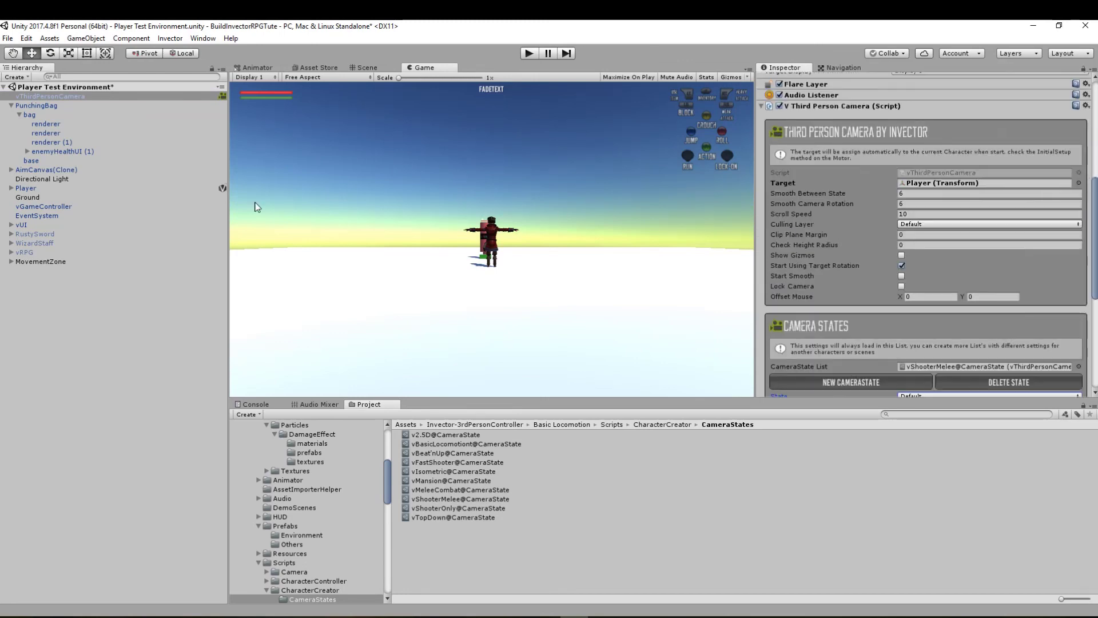
Set the Player's Shooter Manager camera sway to a maximum amount of 1 and a speed of 0.3, and show the scene view
{"action": "left_click", "coordinate": [25, 188]}
{"action": "scroll", "coordinate": [868, 276], "scroll_direction": "up", "scroll_amount": 5}
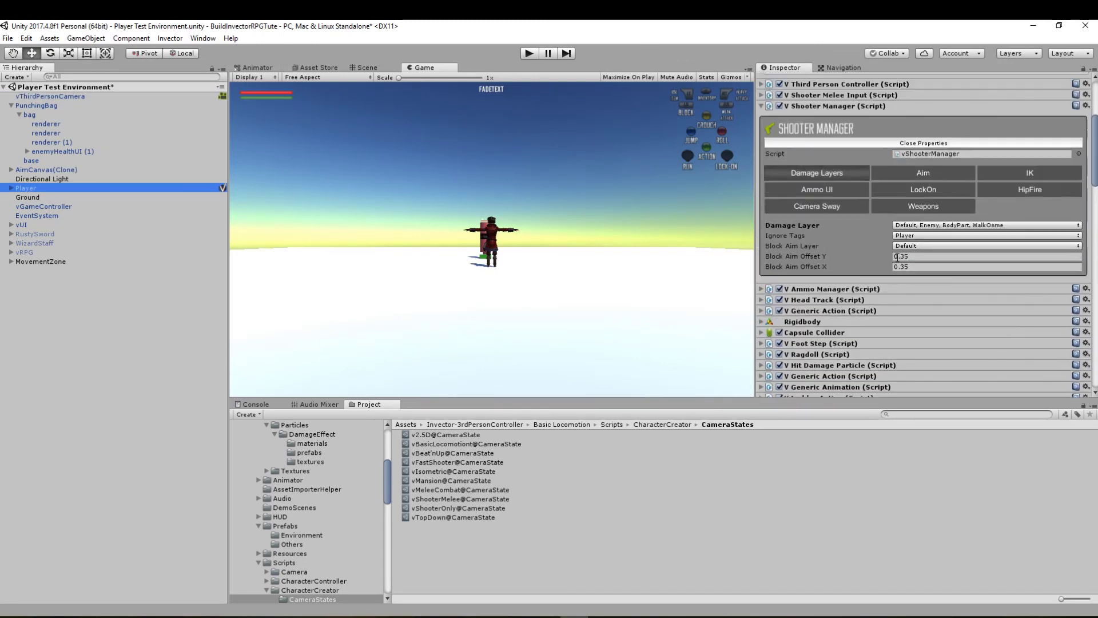
{"action": "left_click", "coordinate": [814, 241]}
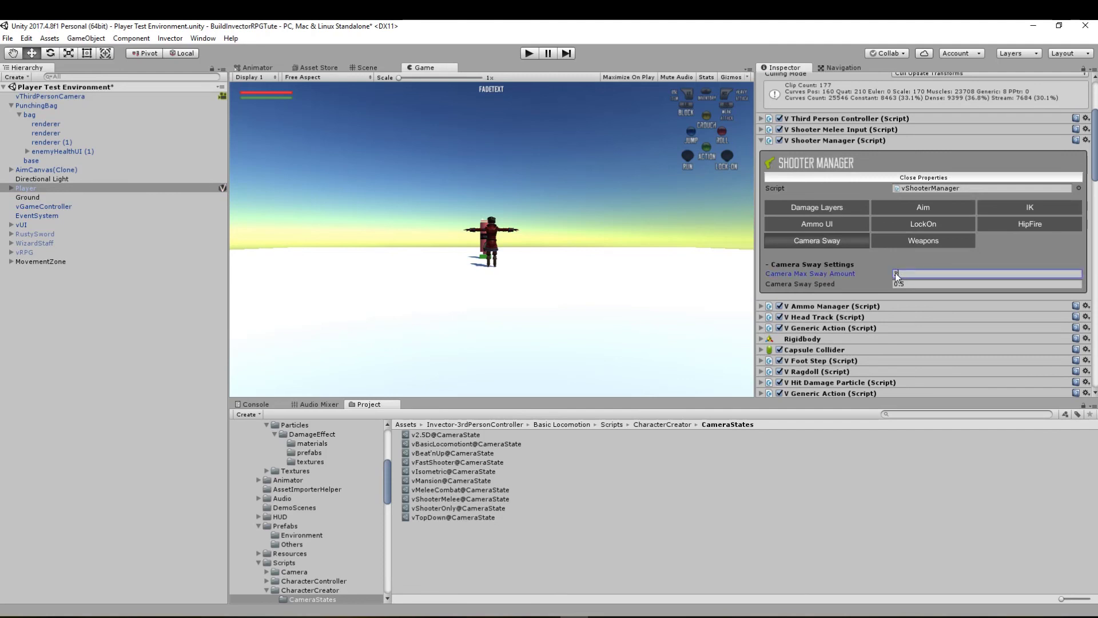
{"action": "left_click", "coordinate": [901, 285]}
{"action": "type", "text": "0.3"}
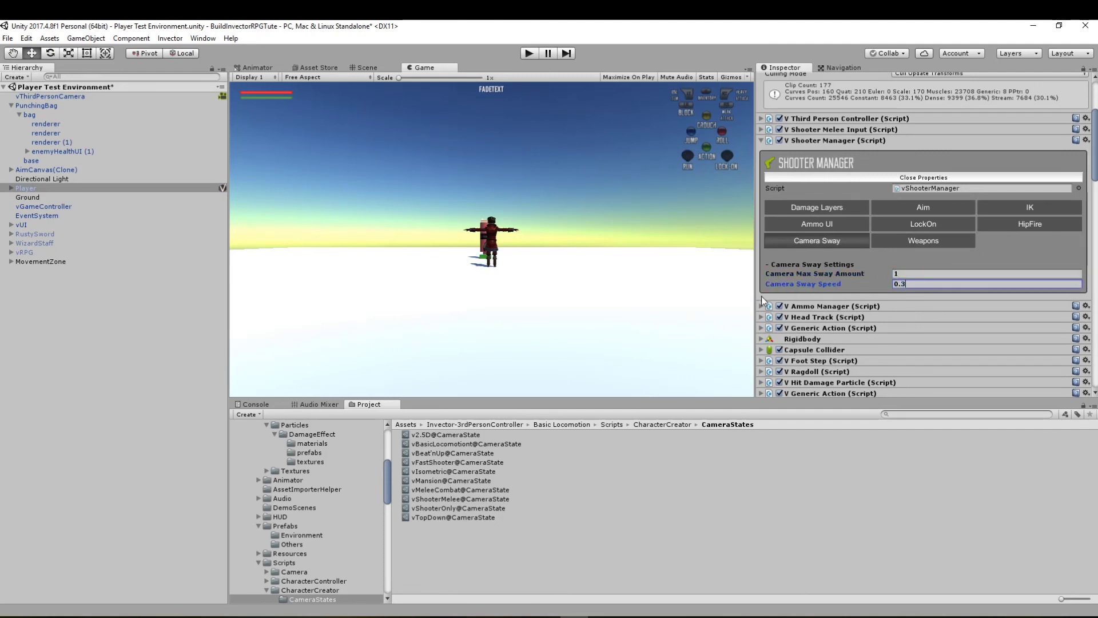
{"action": "left_click", "coordinate": [368, 67]}
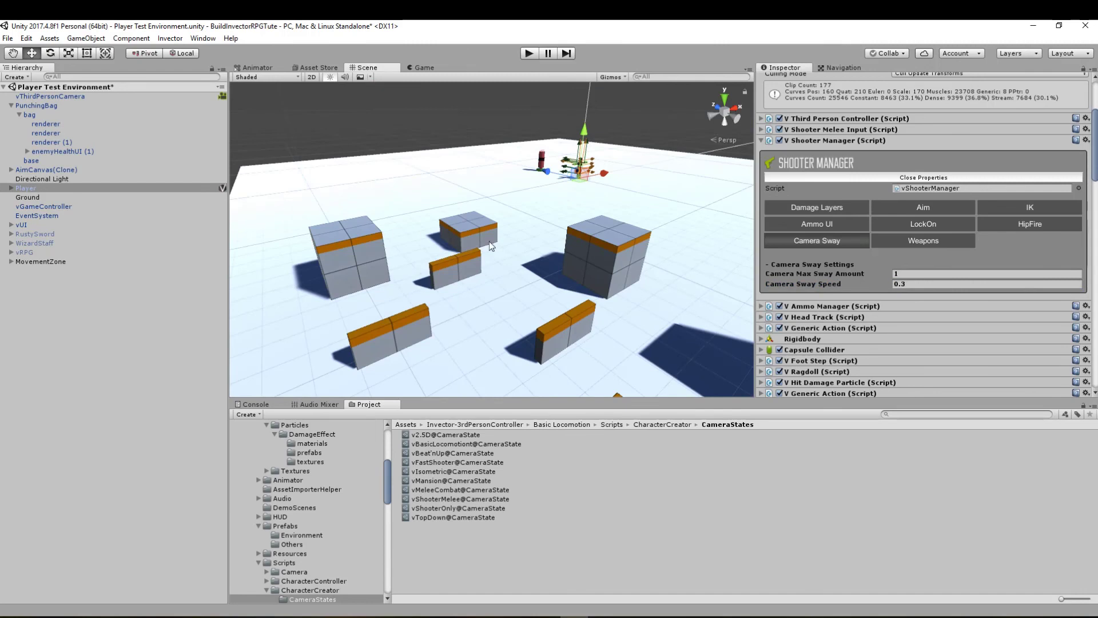